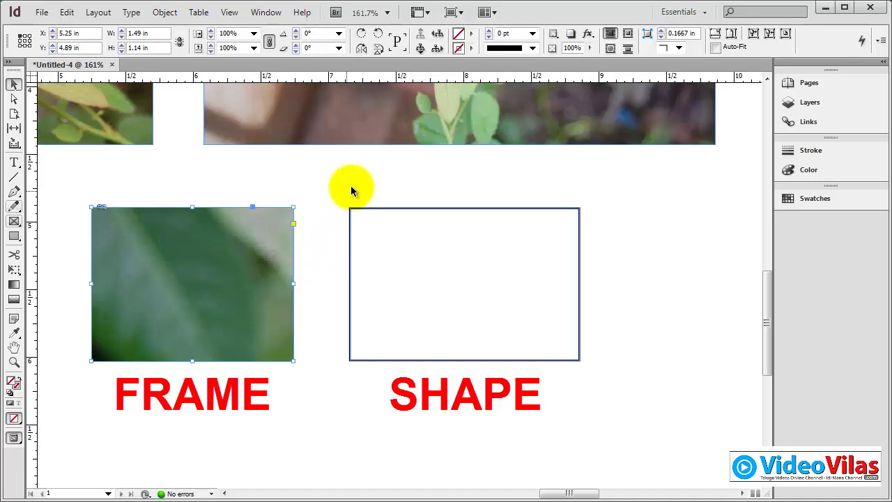
Fill the empty rectangle shape beside the leaf picture frame with the cyan swatch C=100 M=0 Y=0 K=0.
click(350, 188)
click(421, 237)
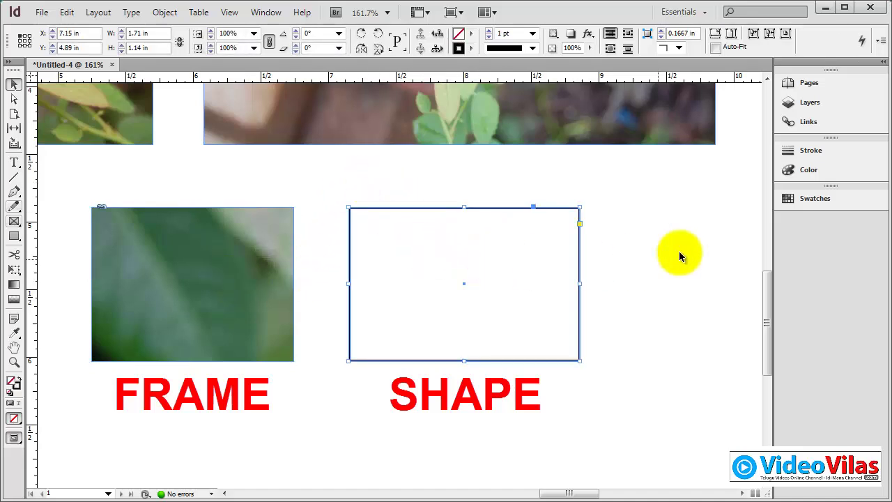
click(805, 173)
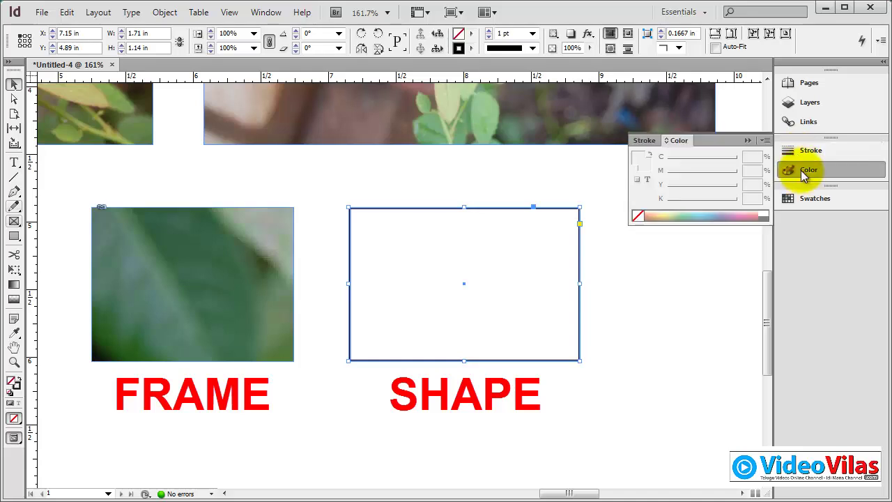
click(813, 199)
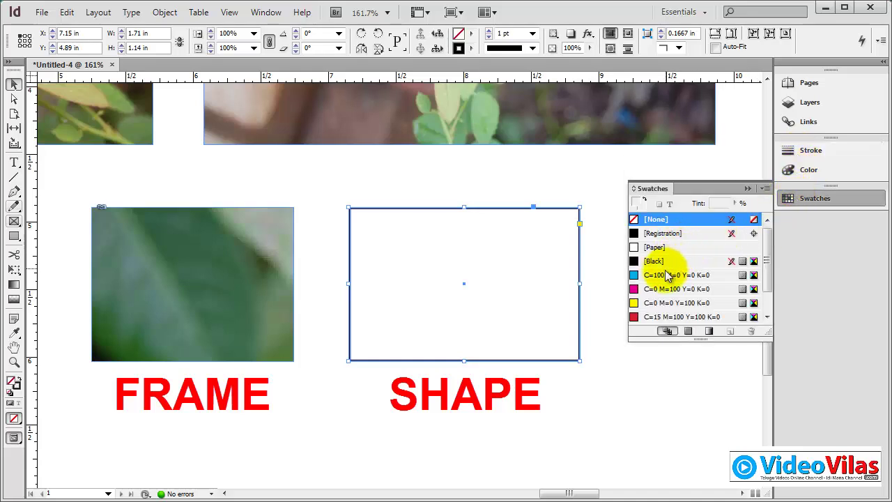
click(704, 274)
click(747, 188)
click(453, 201)
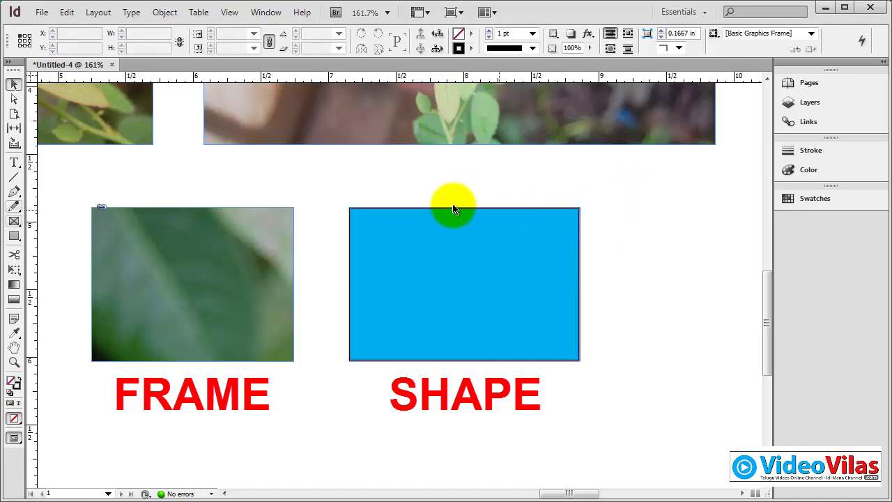
Move the leaf picture frame slightly closer to the cyan shape, to an X position of about 5.42 in.
click(411, 229)
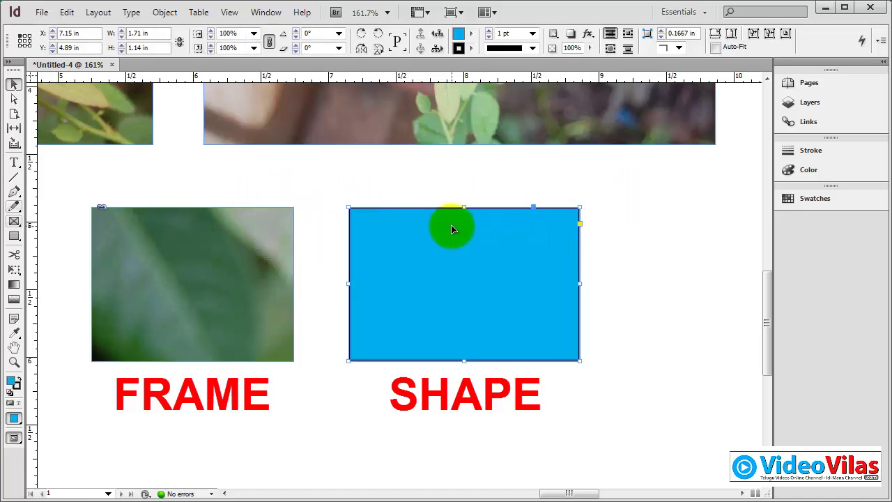
click(265, 255)
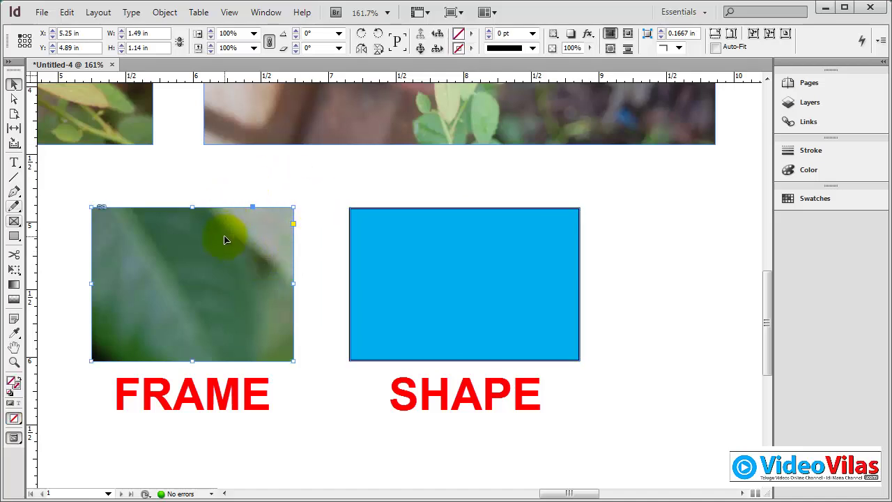
drag(302, 248, 300, 249)
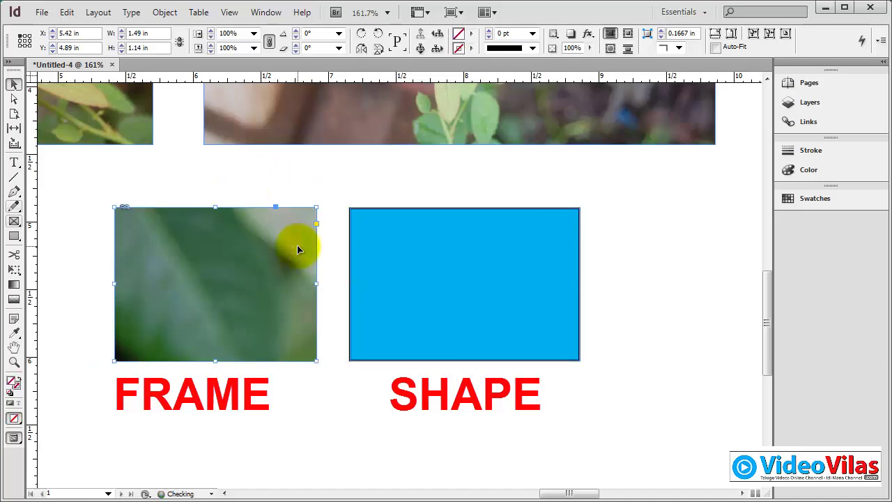
click(315, 165)
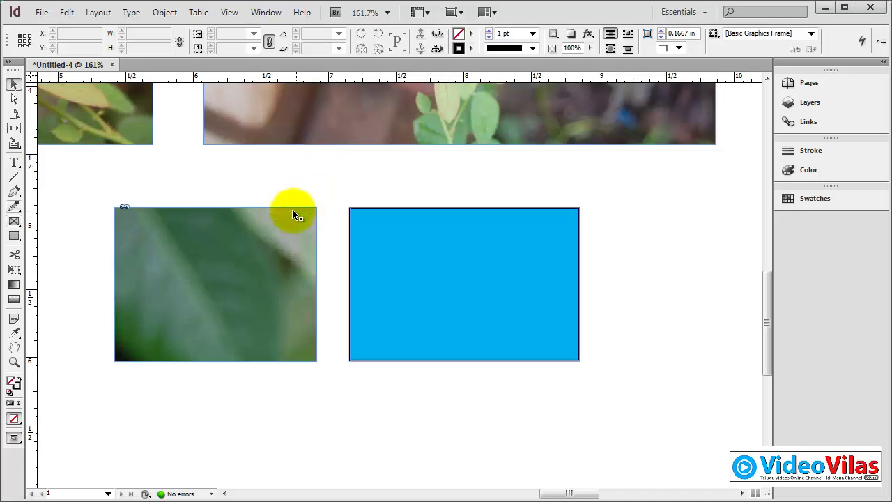
Delete the leaf picture frame and the cyan rectangle together.
click(259, 277)
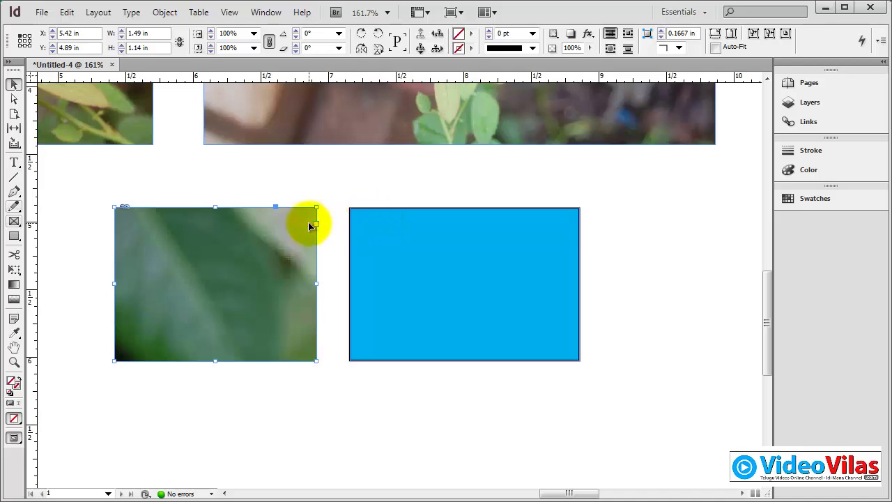
click(406, 227)
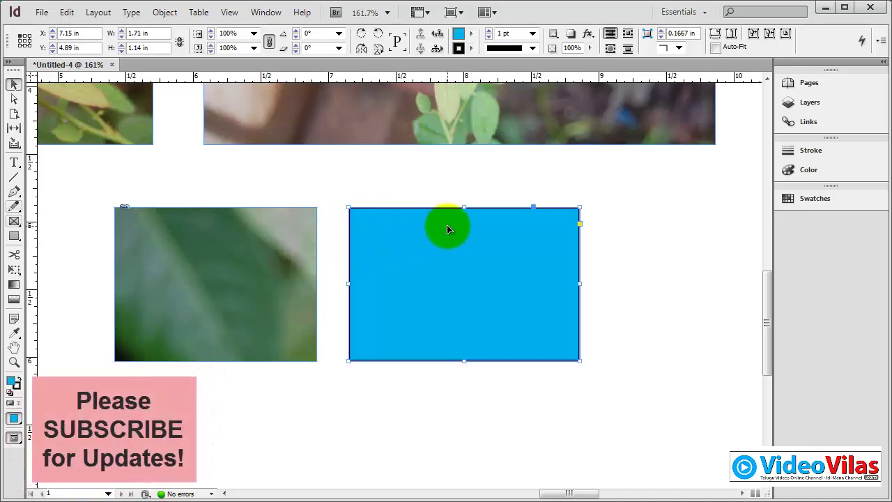
drag(273, 175, 412, 292)
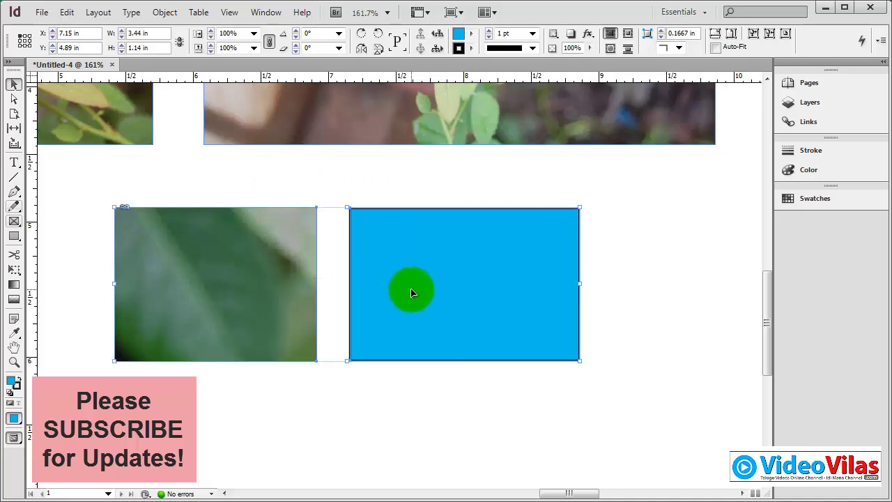
key(Delete)
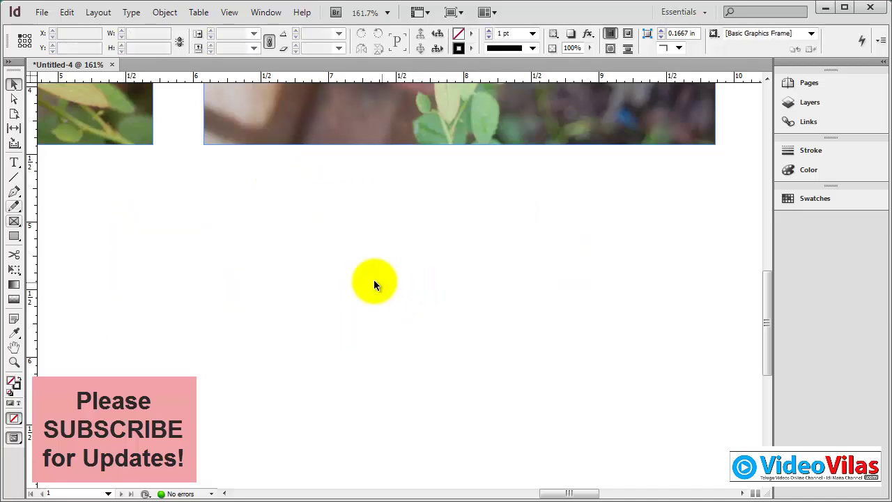
Draw a thin rectangle about 3.78 in wide and 0.17 in high beneath the rose picture with the Rectangle tool.
mouse_move(13, 221)
mouse_down()
mouse_move(43, 225)
mouse_move(26, 223)
mouse_up()
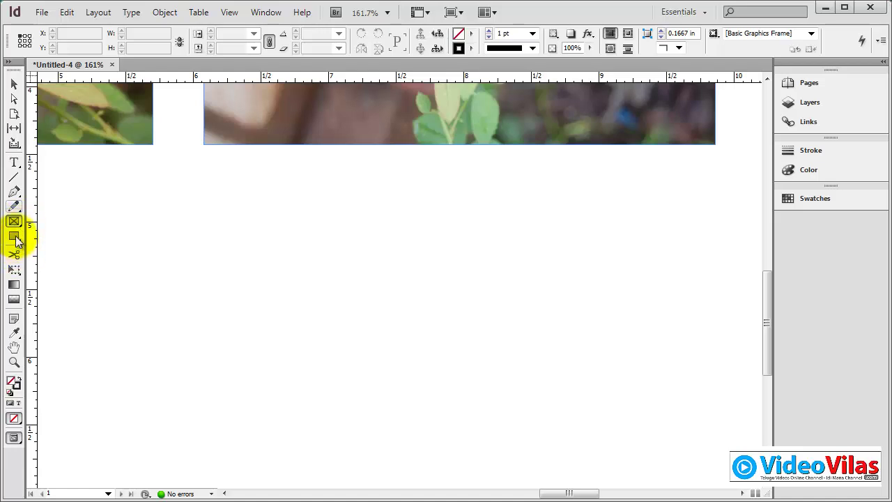
right_click(17, 224)
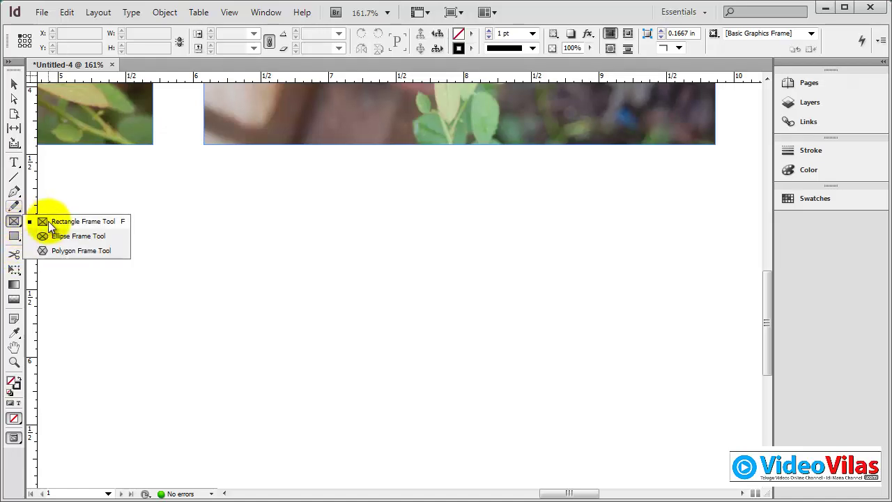
click(52, 224)
right_click(14, 236)
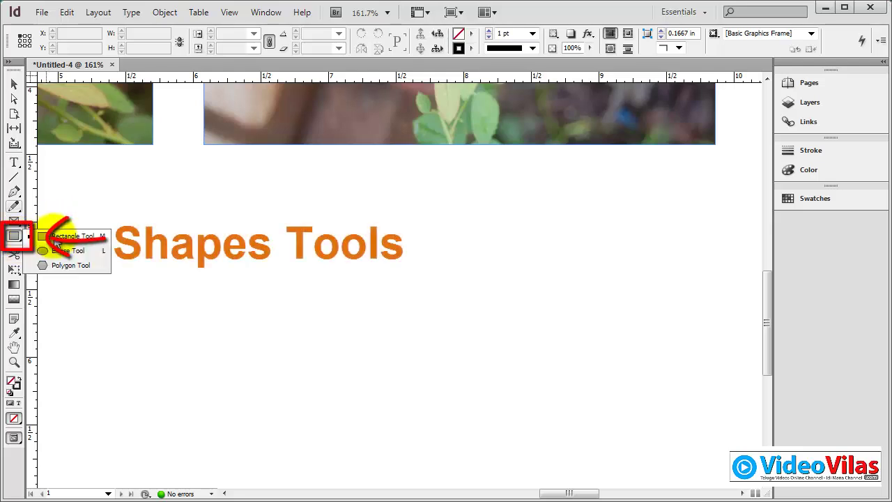
click(63, 239)
drag(203, 157, 718, 181)
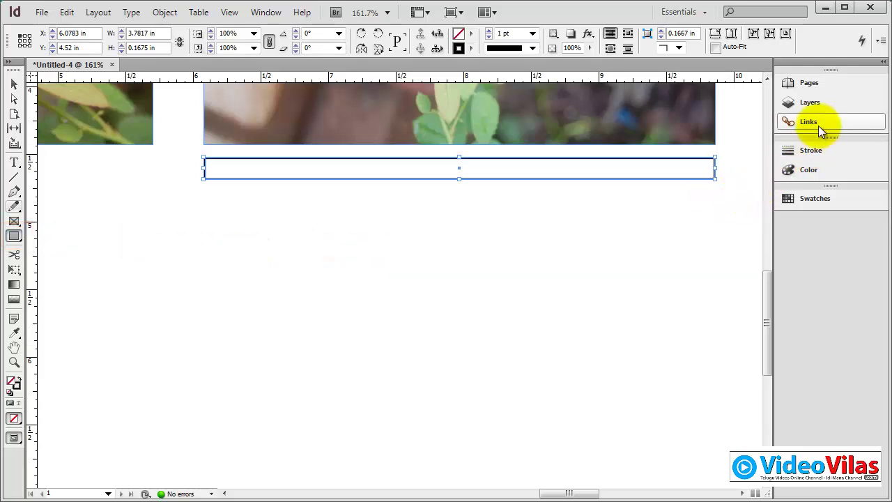
Fill the thin rectangle with the magenta swatch C=0 M=100 Y=0 K=0 and set its stroke weight to 0 pt.
click(795, 198)
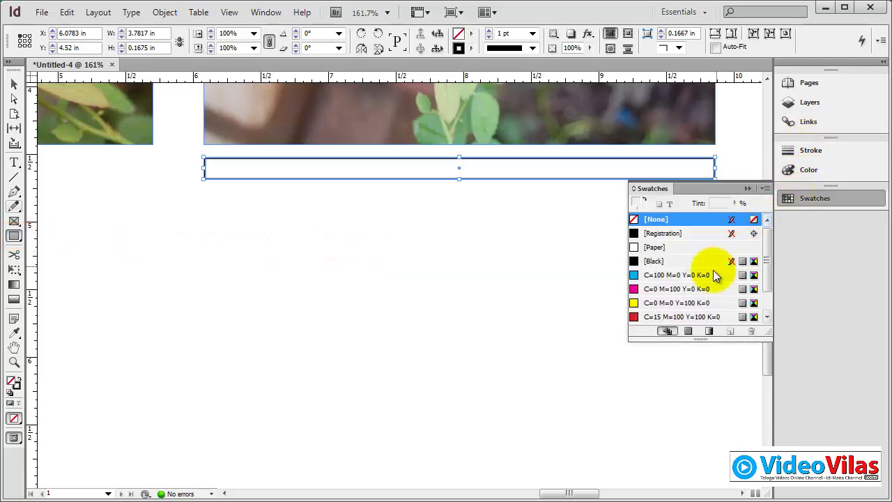
click(718, 289)
click(748, 189)
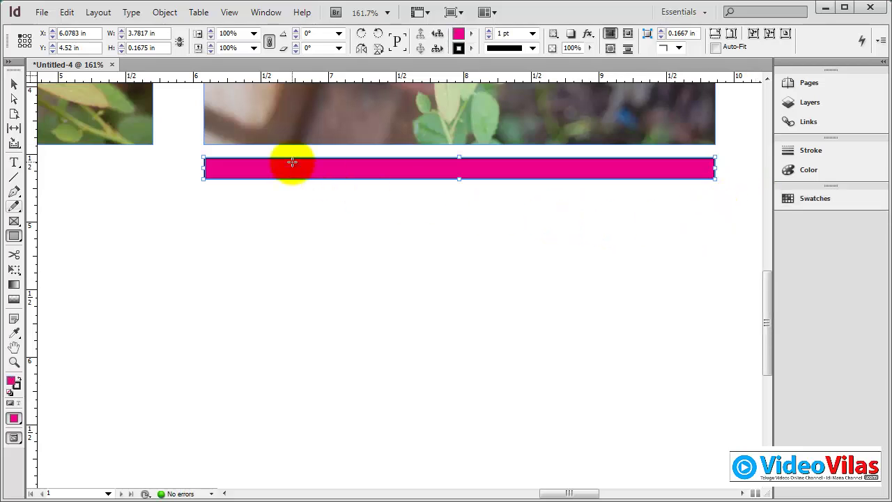
drag(525, 33, 393, 34)
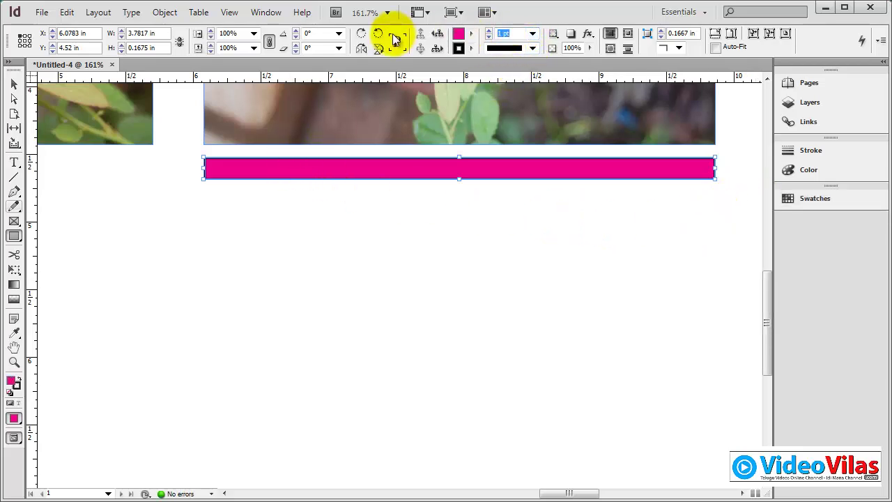
text(0)
key(Return)
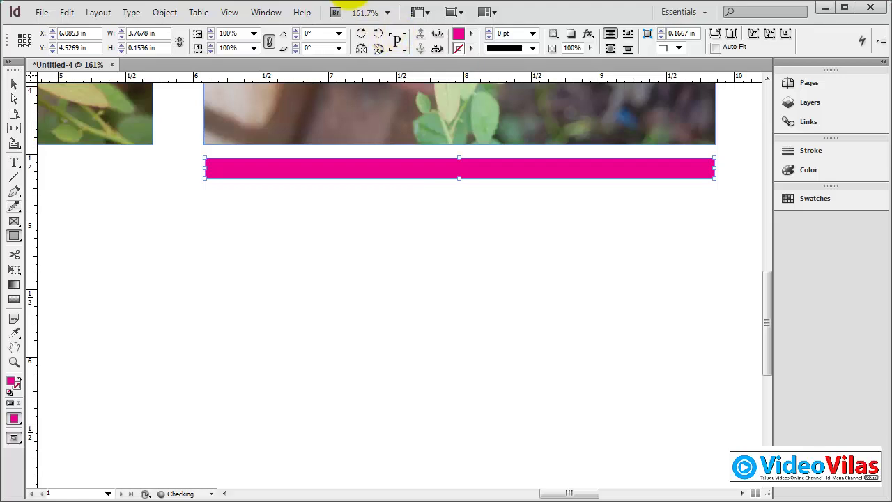
Move the magenta bar slightly down to a Y position of about 4.61 in, and delete it.
click(14, 84)
click(247, 301)
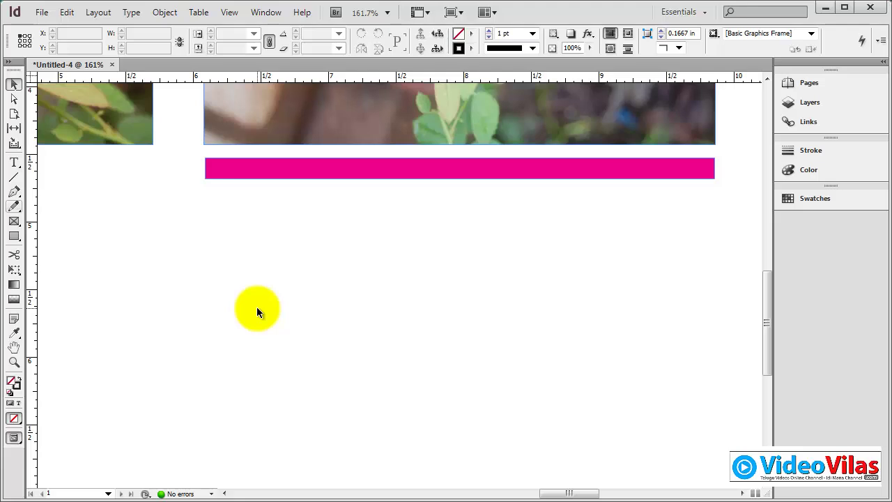
click(290, 173)
drag(289, 174, 293, 186)
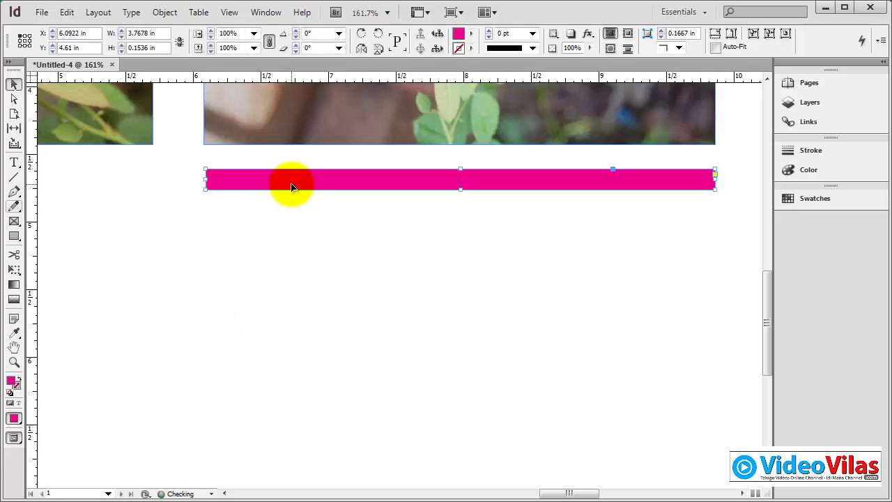
key(Delete)
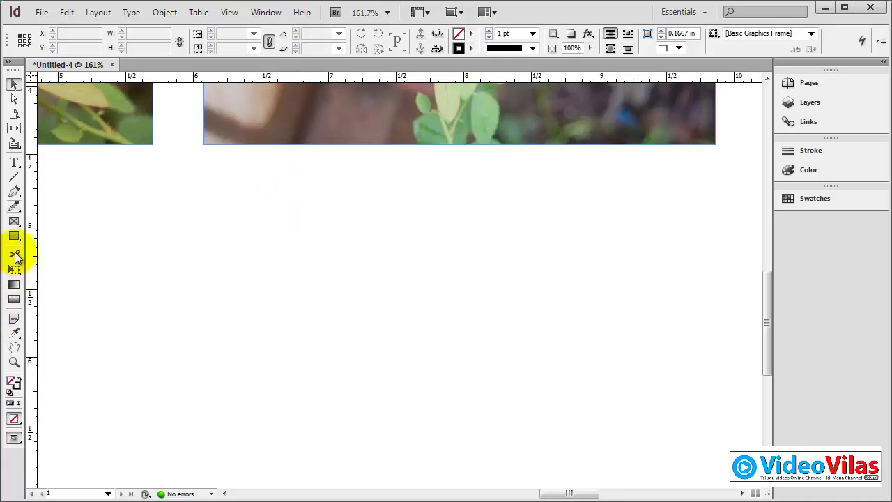
Draw a rising diagonal line about 3.6 in long below the pictures and cut it at two points with the Scissors tool.
click(14, 177)
drag(141, 356, 601, 200)
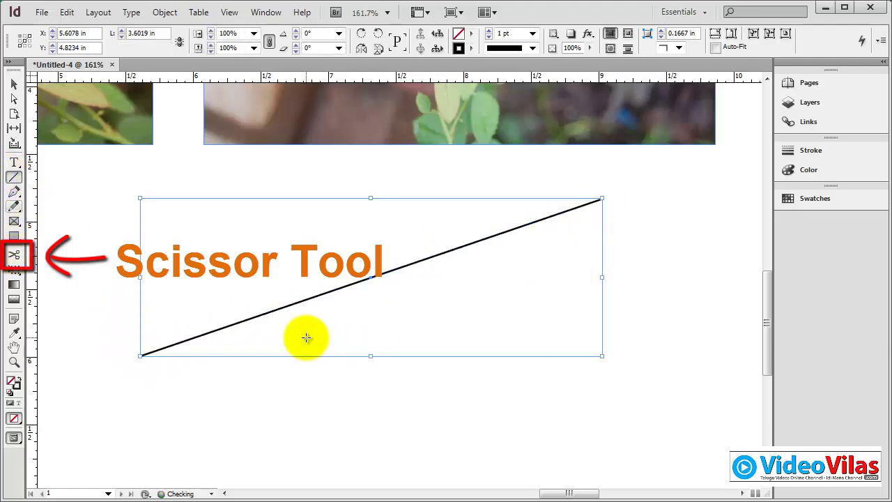
click(15, 256)
click(329, 294)
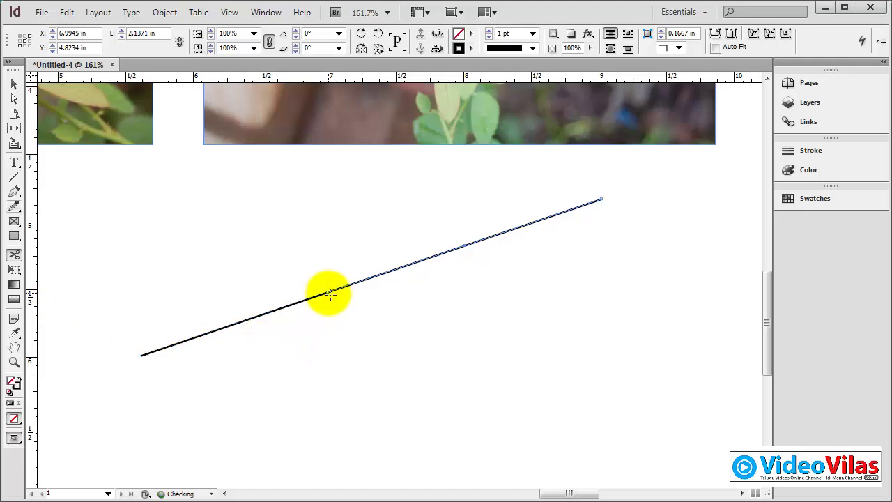
click(437, 255)
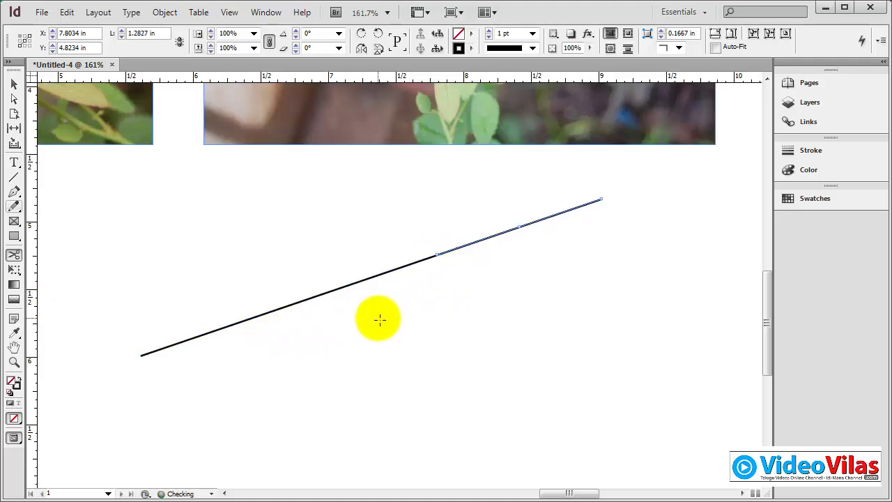
Shift the middle segment of the cut line slightly down, and delete all three segments.
click(14, 84)
click(378, 324)
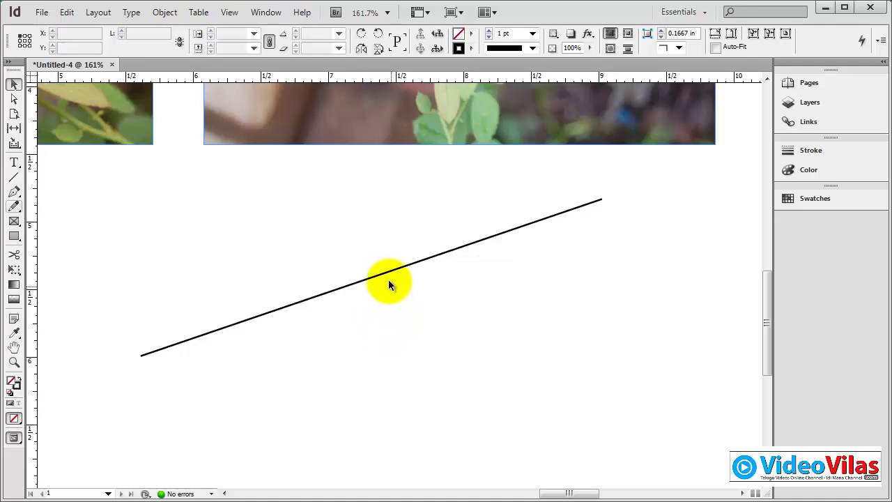
click(383, 274)
drag(396, 303, 407, 314)
click(582, 394)
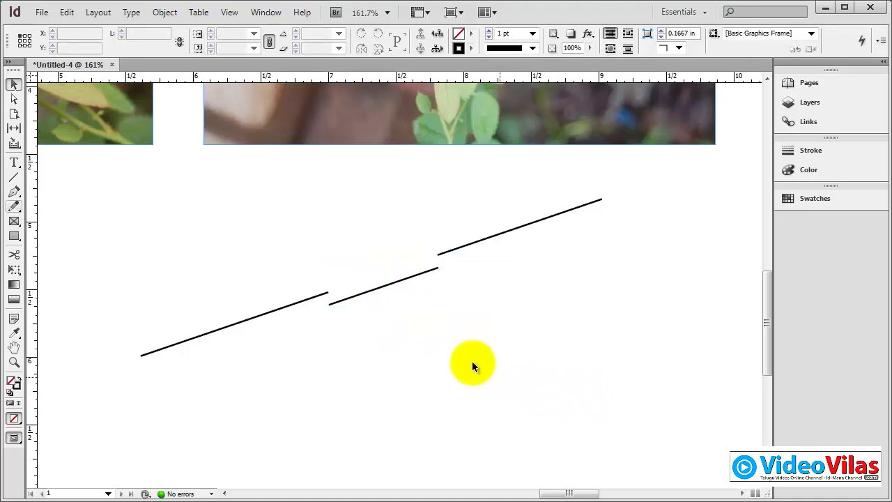
drag(285, 229, 473, 385)
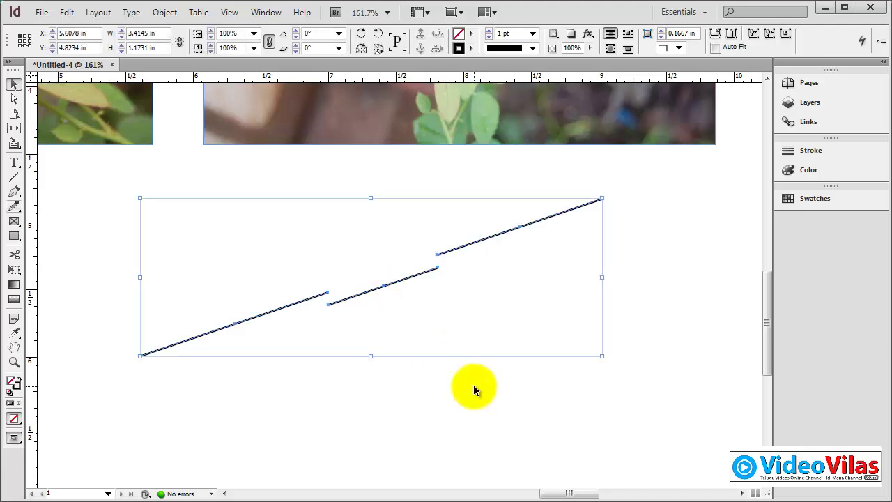
key(Delete)
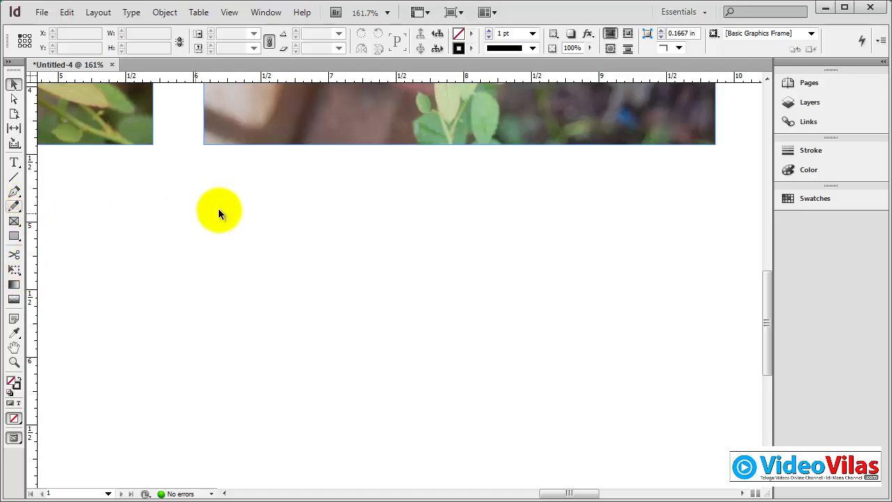
Move the rose-in-pot picture with the Free Transform tool to about X 6.16 in, Y 1.94 in.
scroll(289, 199, up, 5)
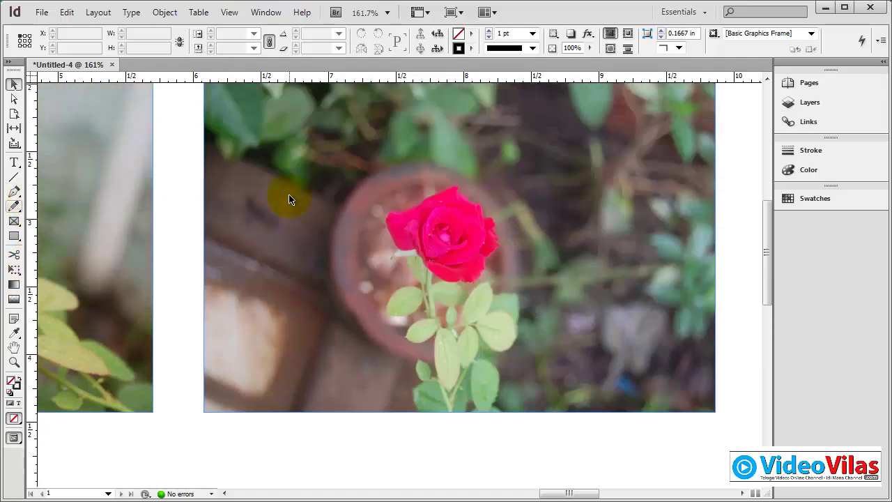
key(ctrl+minus)
key(ctrl+minus)
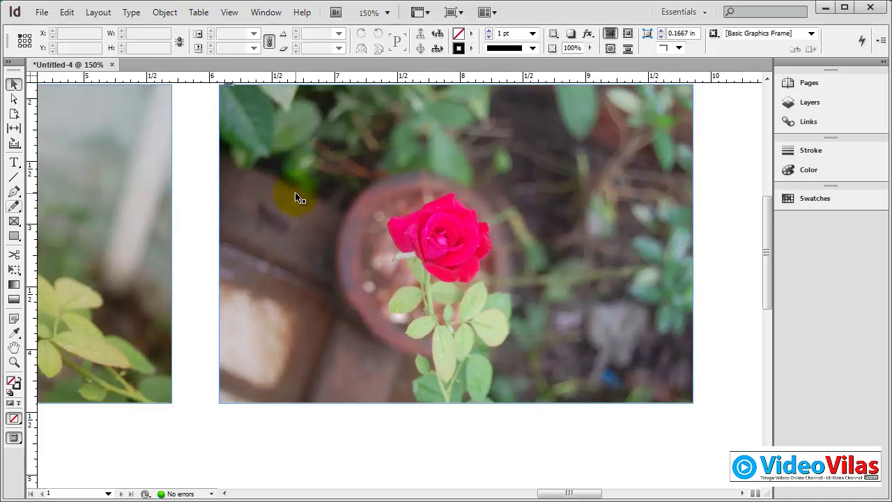
click(281, 242)
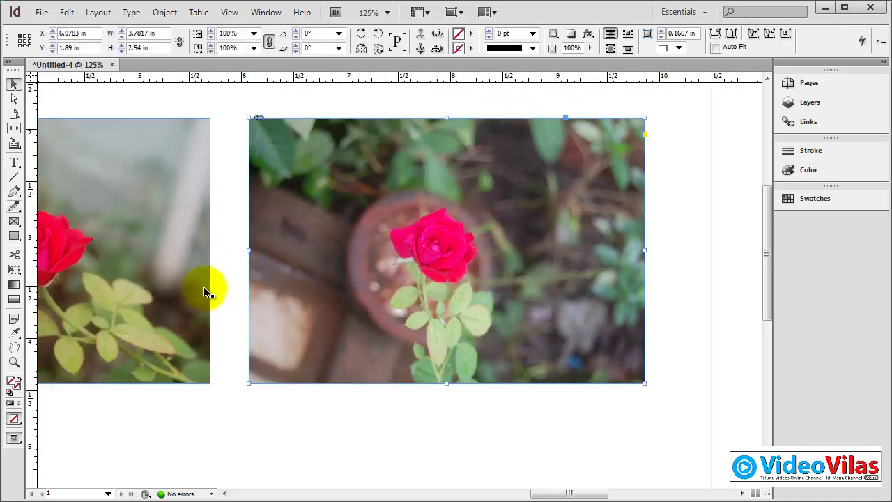
click(15, 270)
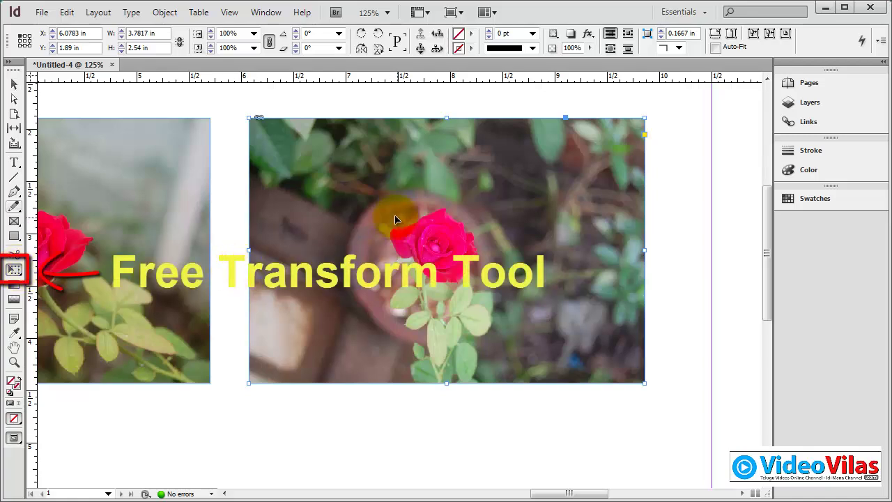
mouse_move(454, 174)
mouse_down()
mouse_move(470, 206)
mouse_move(465, 181)
mouse_up()
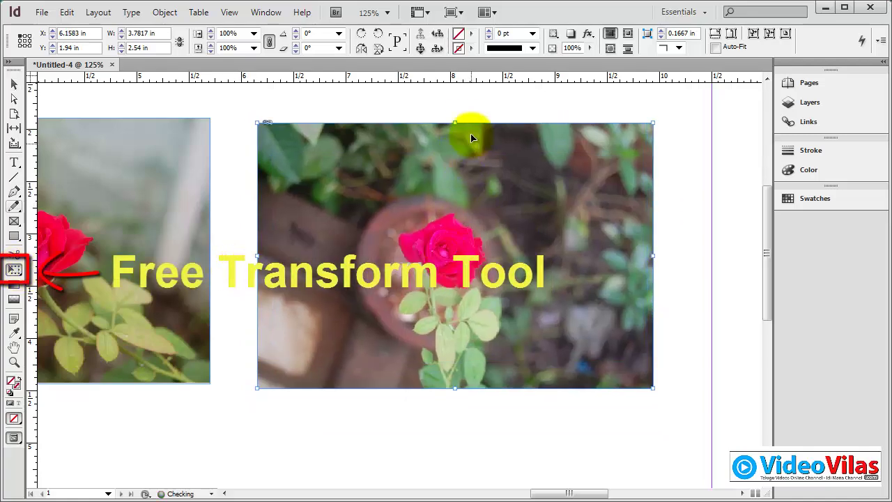
Try squashing the rose-in-pot picture with the Free Transform tool and stretching its frame with the Selection tool, and undo both changes.
drag(458, 124, 455, 150)
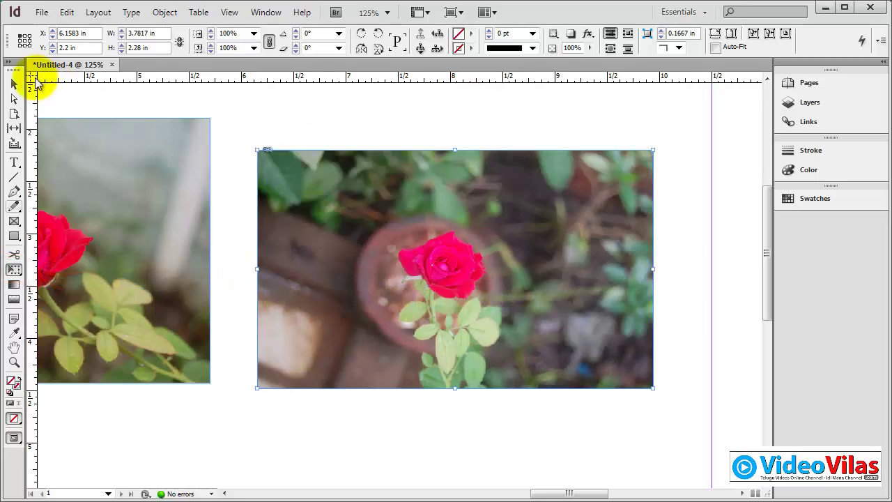
click(14, 85)
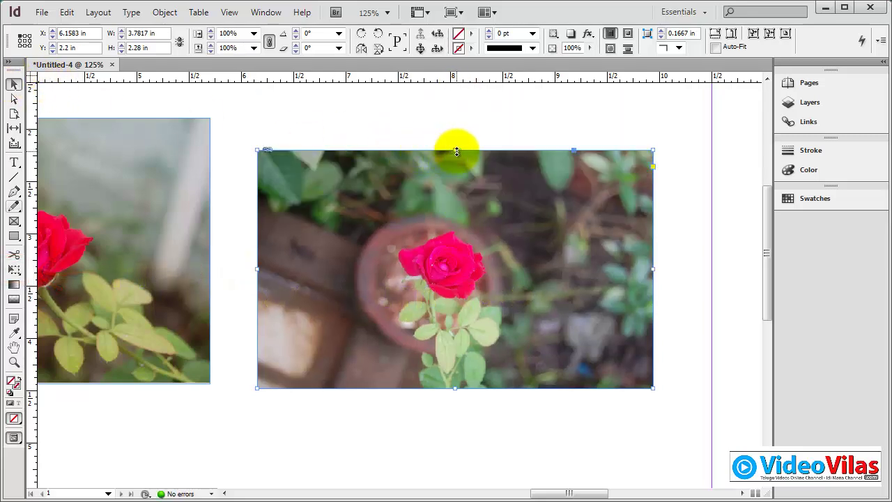
drag(454, 150, 457, 118)
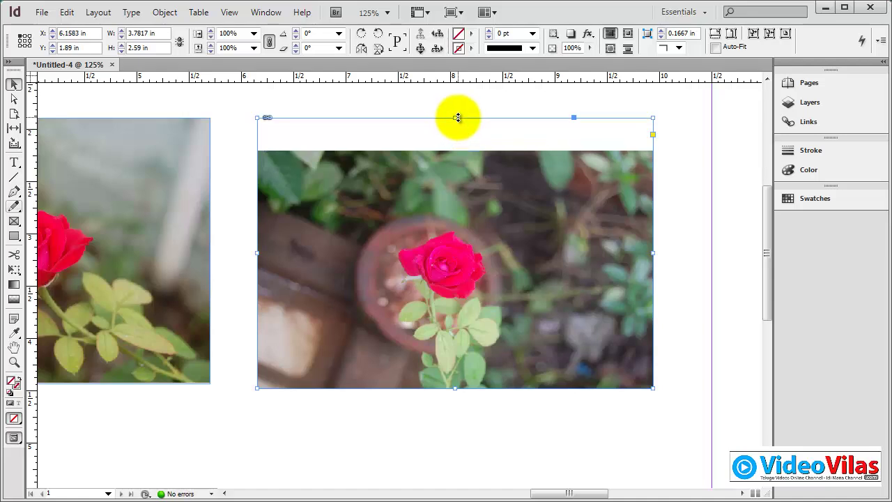
key(ctrl+z)
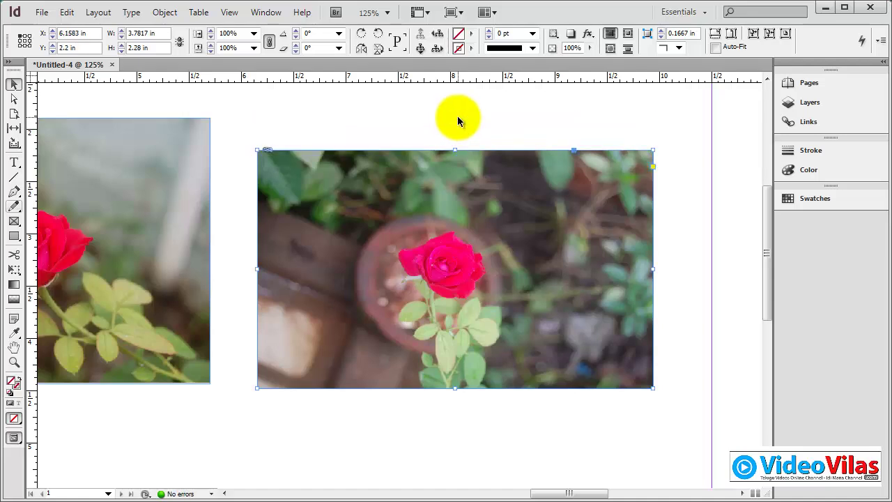
key(ctrl+z)
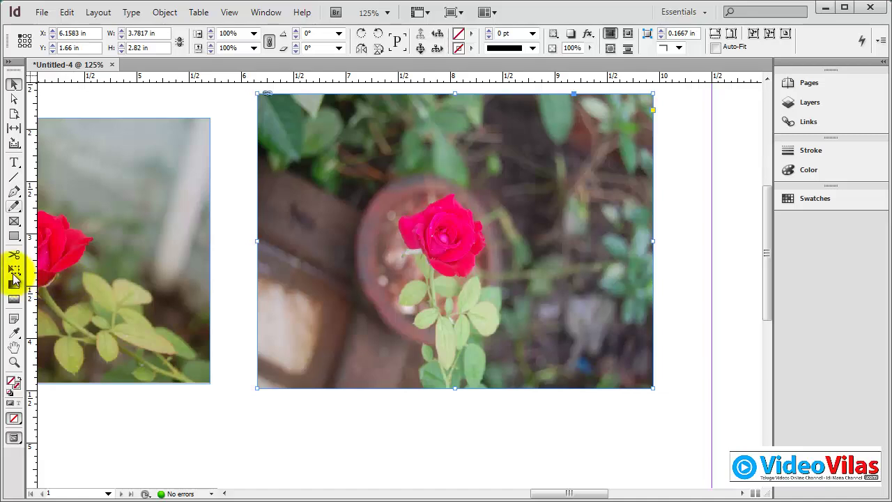
Scale the rose-in-pot picture down with the Free Transform tool to about 3.18 in wide and 2.28 in high.
click(14, 271)
mouse_move(455, 94)
mouse_down()
mouse_move(454, 139)
mouse_move(456, 92)
mouse_move(453, 103)
mouse_up()
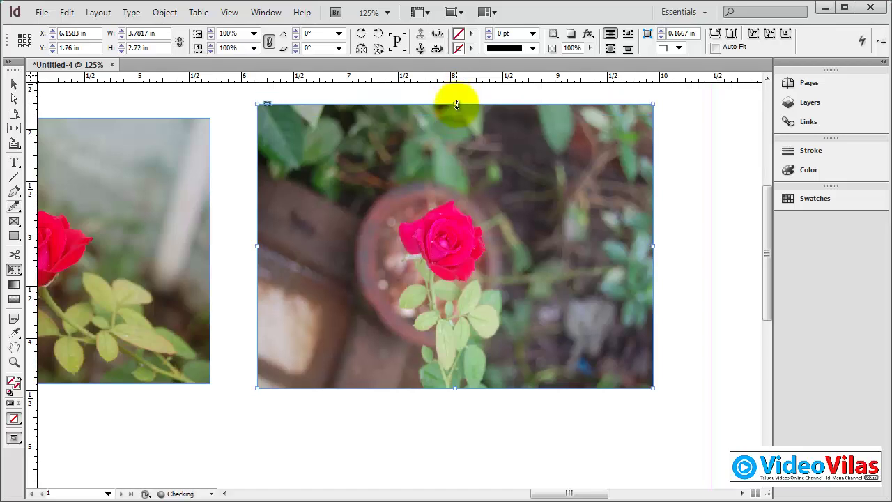
drag(259, 104, 314, 126)
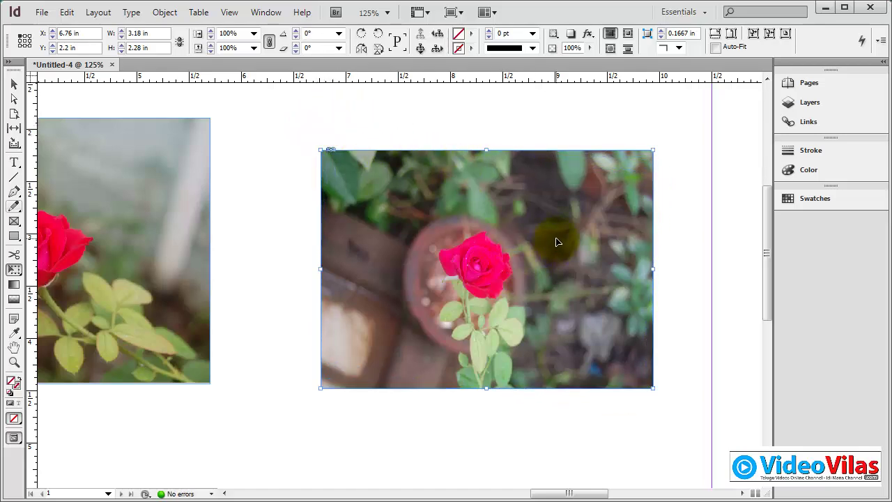
Nudge the rose-in-pot picture to about X 6.61 in, Y 1.98 in, and stretch its height to about 2.41 in.
mouse_move(558, 242)
mouse_down()
mouse_move(574, 205)
mouse_move(562, 233)
mouse_up()
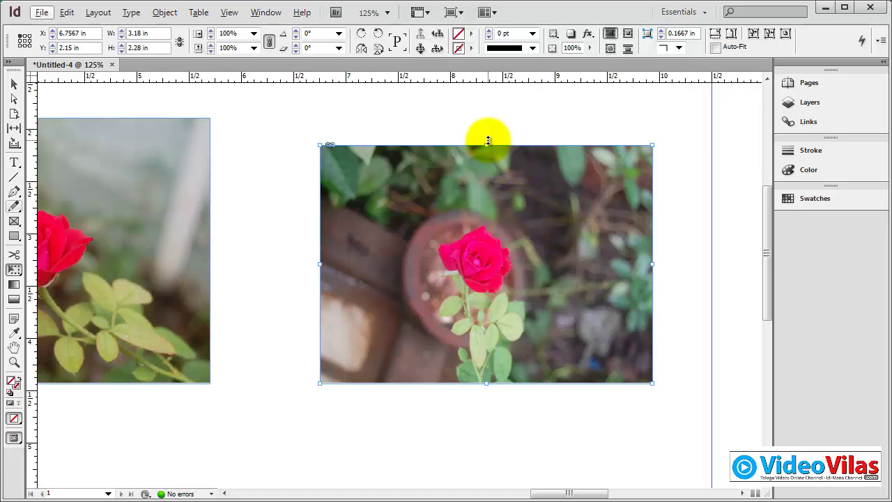
mouse_move(486, 147)
mouse_down()
mouse_move(504, 143)
mouse_move(493, 140)
mouse_move(546, 147)
mouse_move(479, 139)
mouse_move(485, 144)
mouse_up()
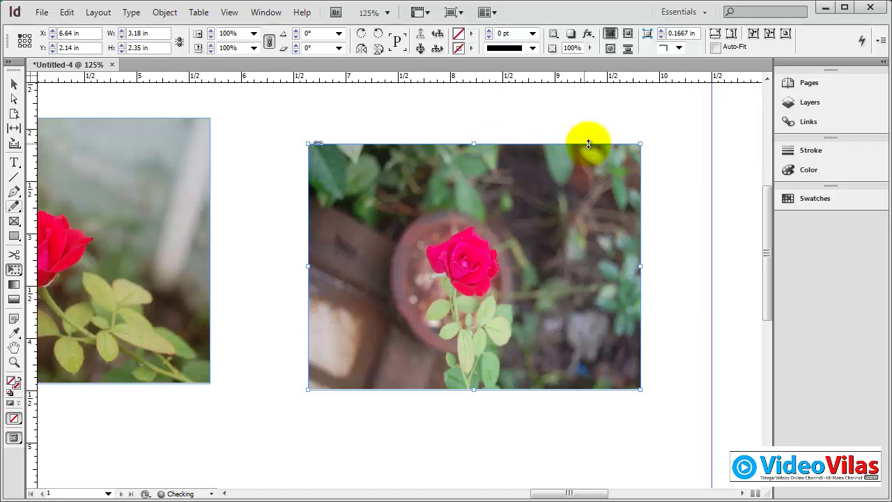
key(alt)
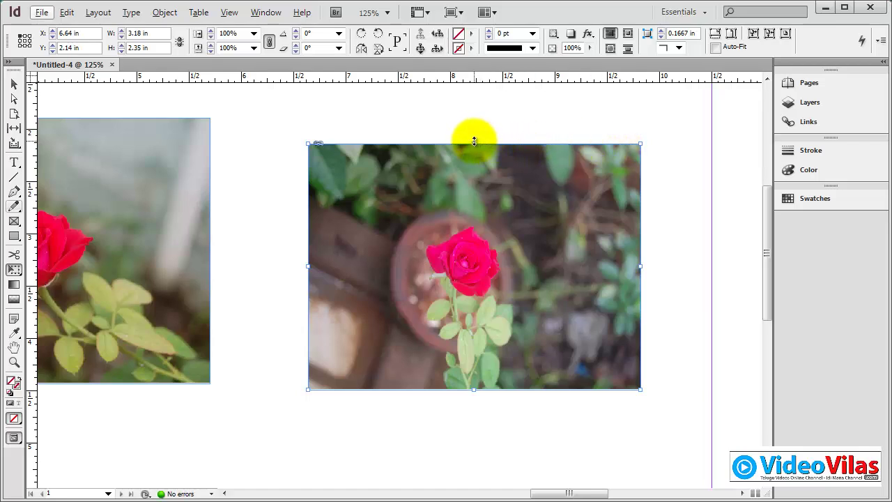
drag(475, 141, 406, 198)
key(ctrl+z)
drag(478, 132, 562, 127)
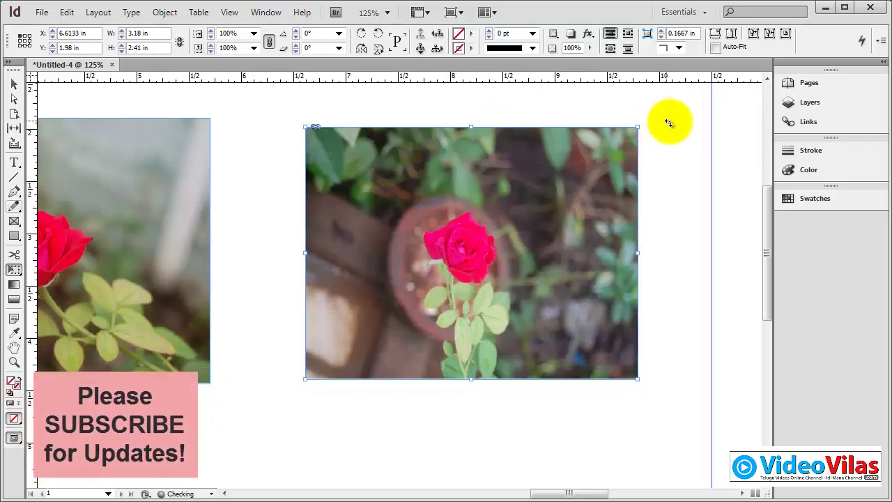
Rotate the rose-in-pot picture by -1.25° with the Free Transform tool and move it to about X 6.25 in, Y 1.58 in.
drag(667, 124, 676, 127)
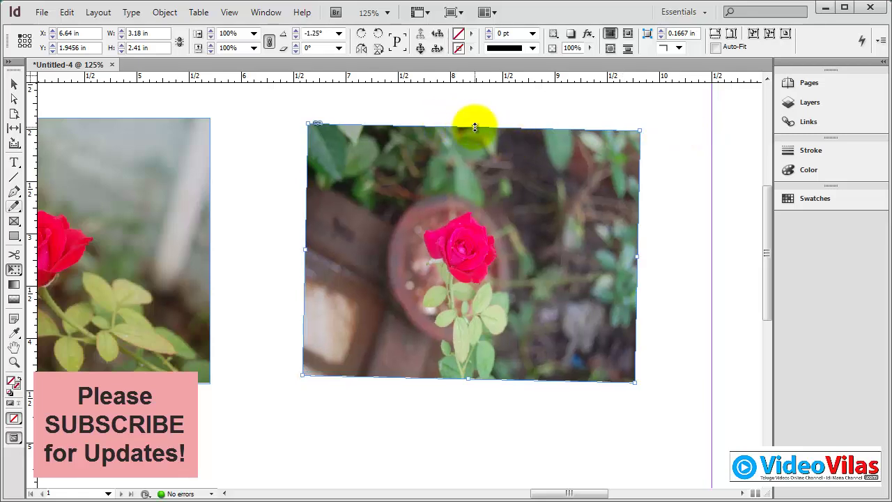
drag(475, 128, 520, 151)
key(ctrl+z)
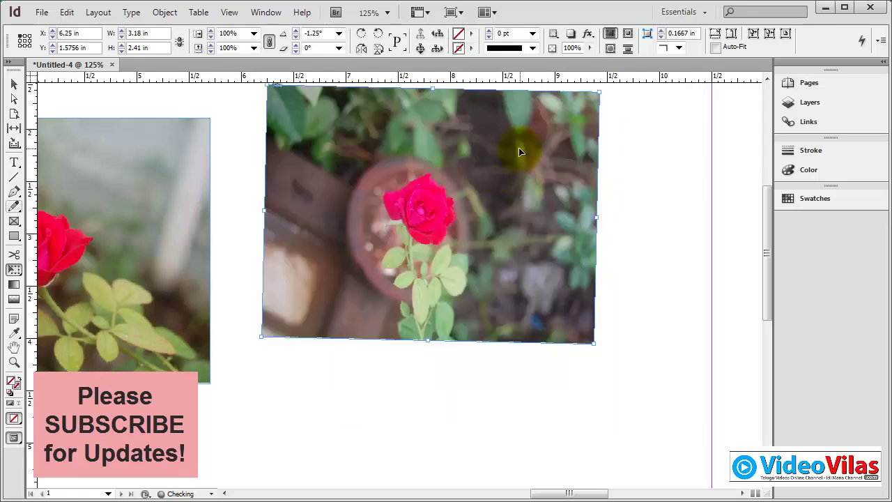
Move the tilted picture with the Selection tool to about X 6.28 in, Y 1.86 in, and delete it.
click(14, 84)
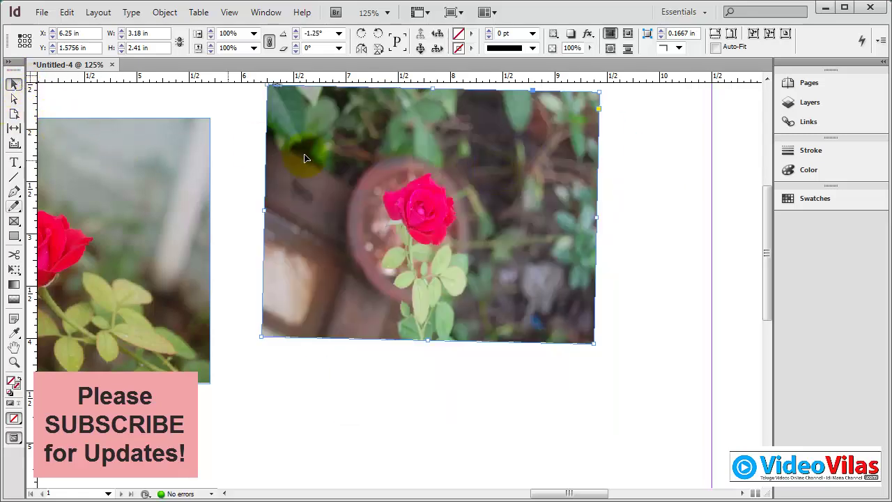
drag(304, 157, 372, 189)
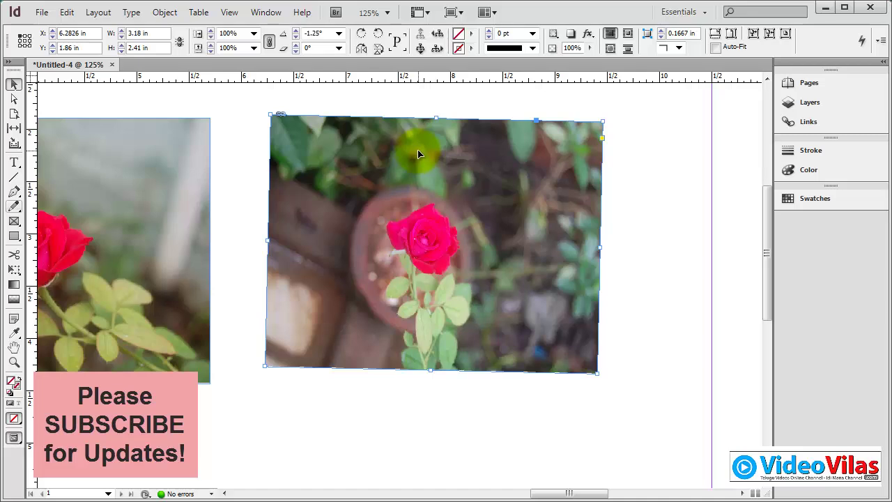
key(Delete)
Move the remaining rose picture to about X 6.88 in, Y 1.82 in, and deselect it.
drag(196, 200, 537, 205)
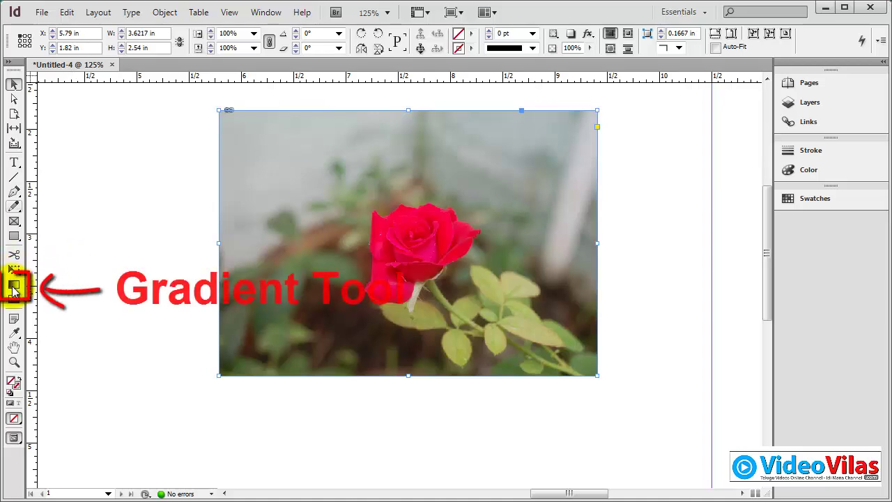
drag(253, 209, 406, 171)
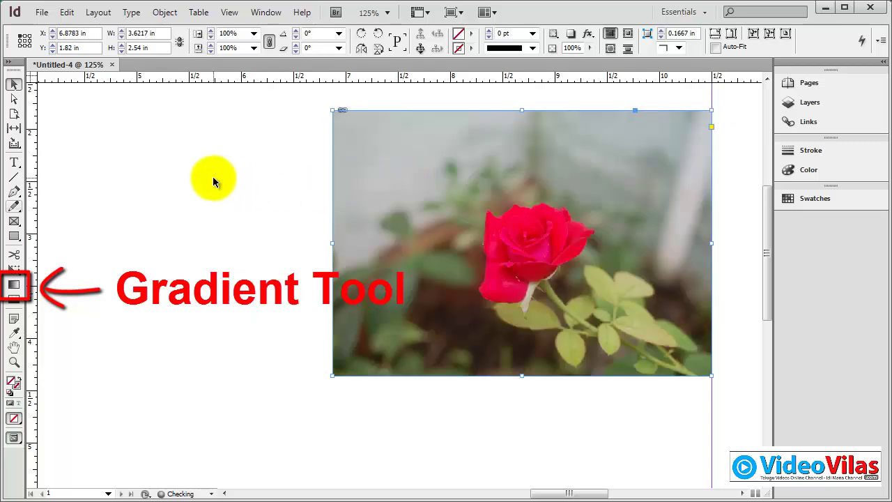
click(210, 180)
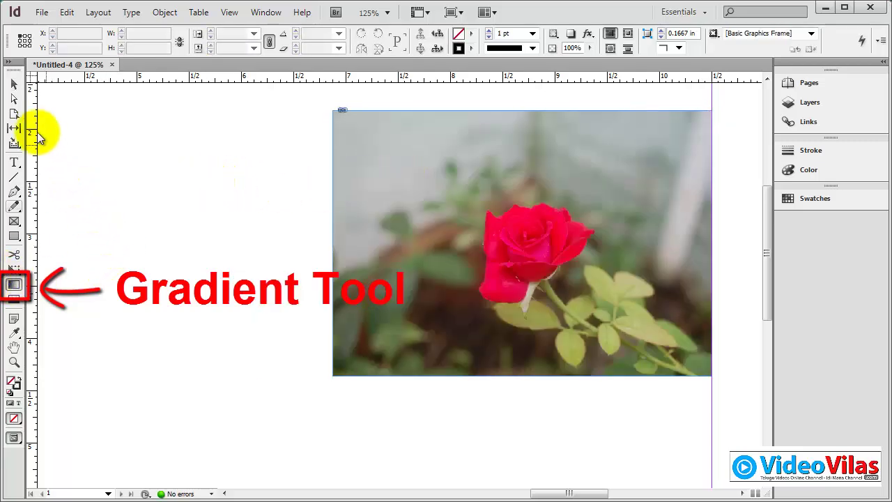
Draw a rectangle about 2.12 in wide and 0.33 in high beside the picture and fill it with a linear white-to-black gradient.
click(17, 237)
drag(94, 198, 316, 231)
click(14, 284)
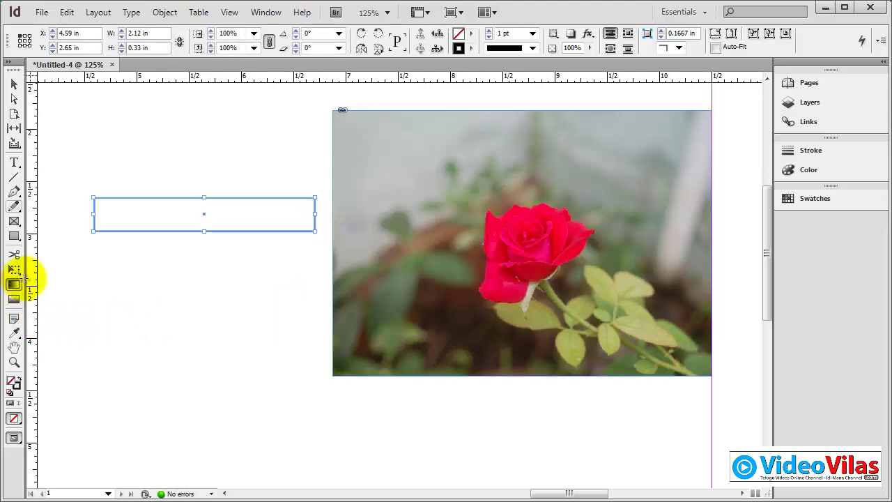
drag(130, 209, 327, 227)
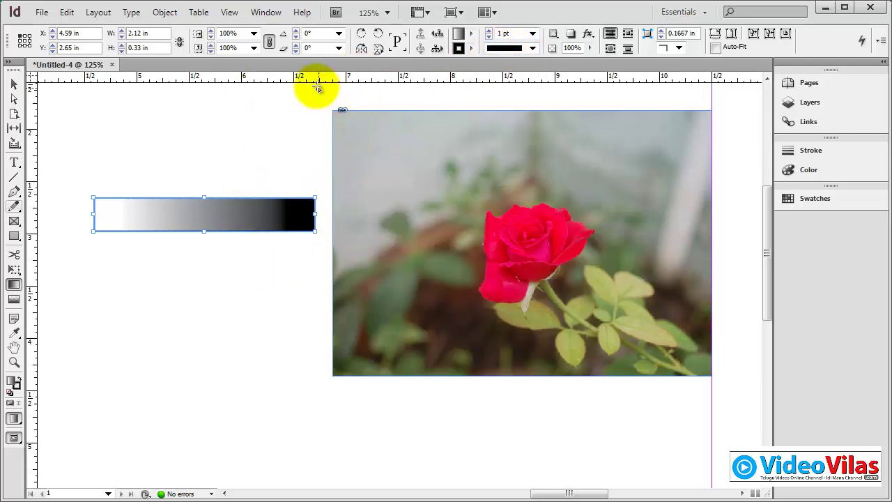
Open the gradient settings below the bar and shift the white stop to about 2.2%, keeping the black stop at 100%.
double_click(14, 284)
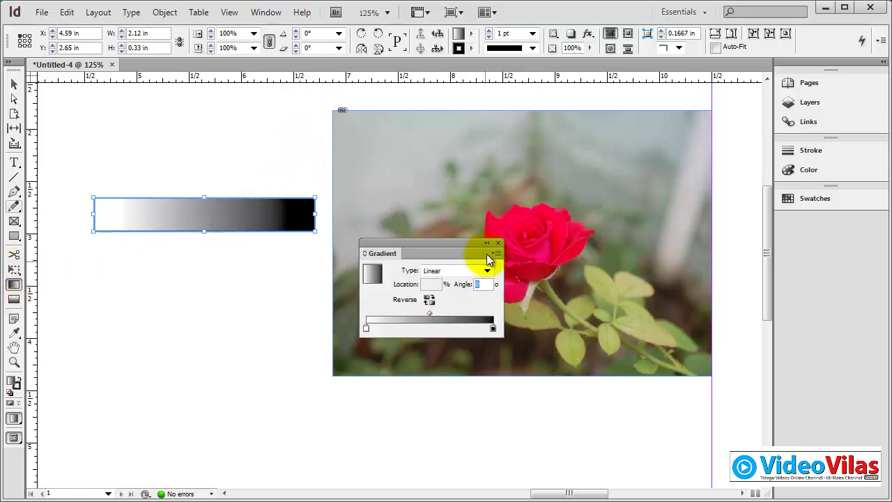
drag(467, 247, 292, 301)
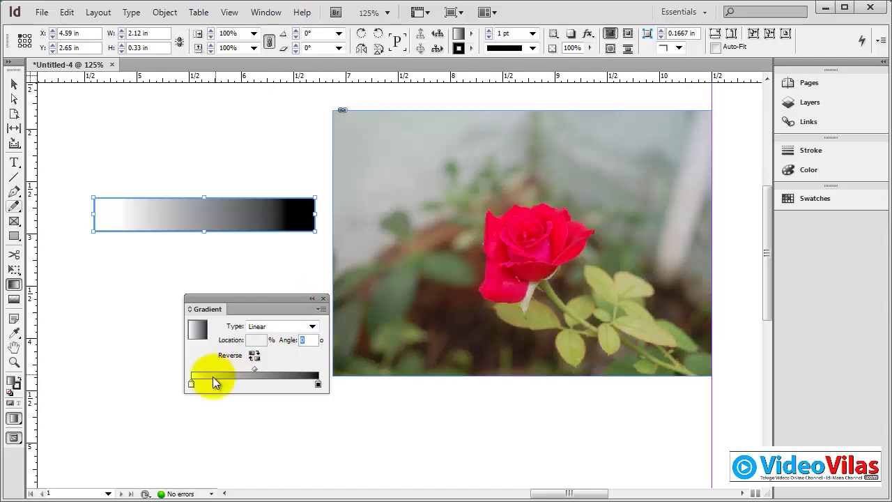
mouse_move(192, 385)
mouse_down()
mouse_move(250, 386)
mouse_move(185, 379)
mouse_up()
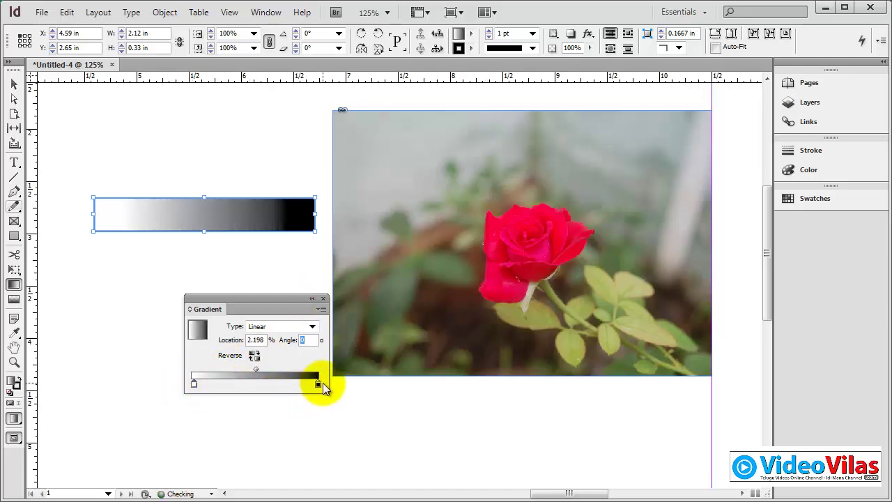
mouse_move(319, 382)
mouse_down()
mouse_move(279, 387)
mouse_move(322, 385)
mouse_up()
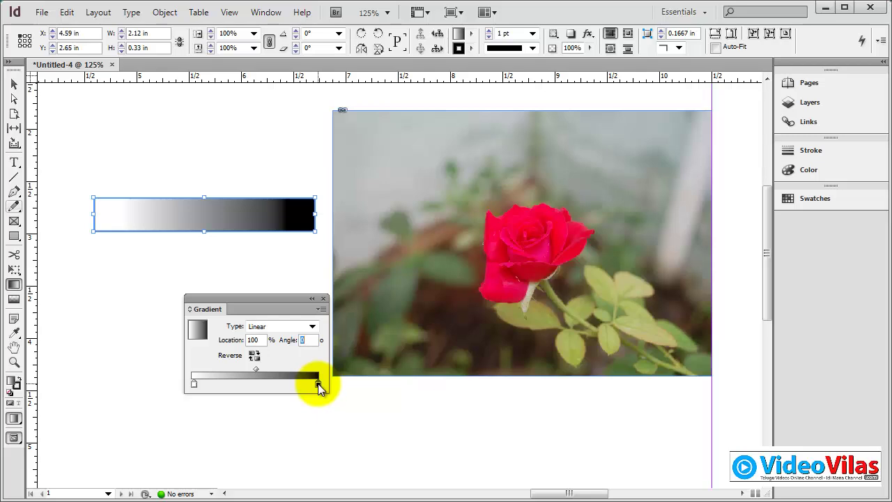
Recolour the gradient's black end stop with the C=100 M=0 Y=0 K=0 swatch.
click(786, 199)
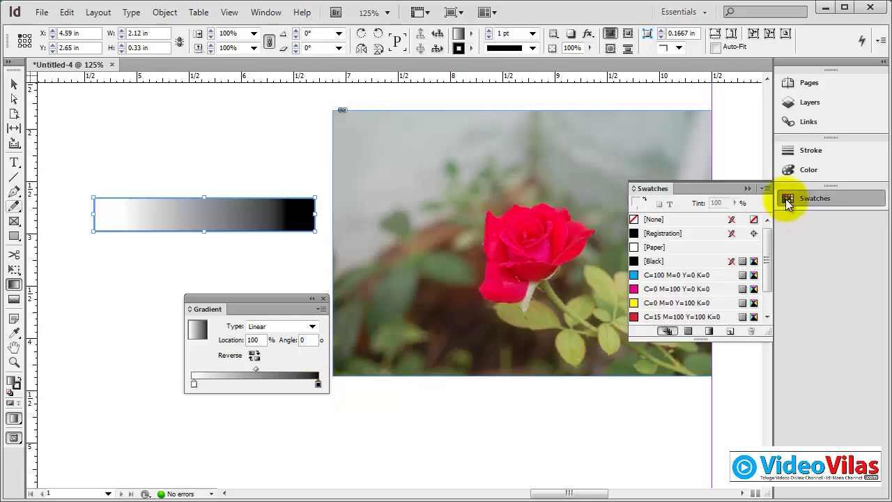
drag(671, 193, 354, 423)
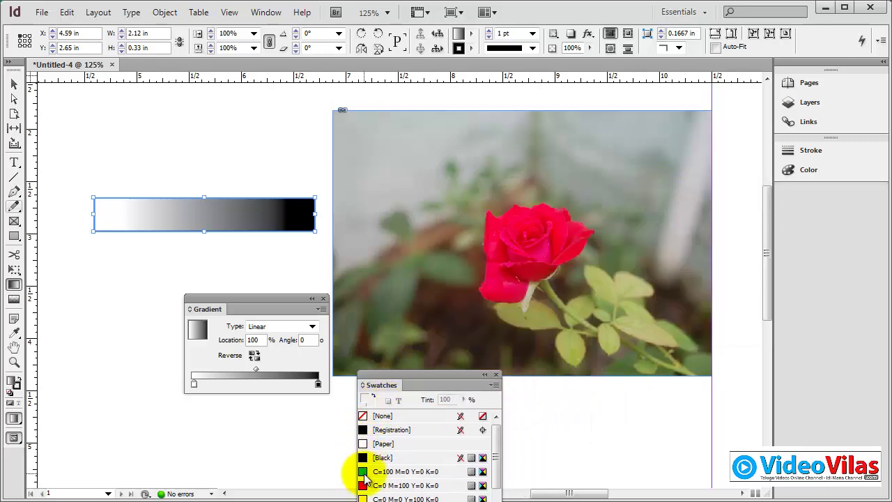
drag(361, 472, 325, 384)
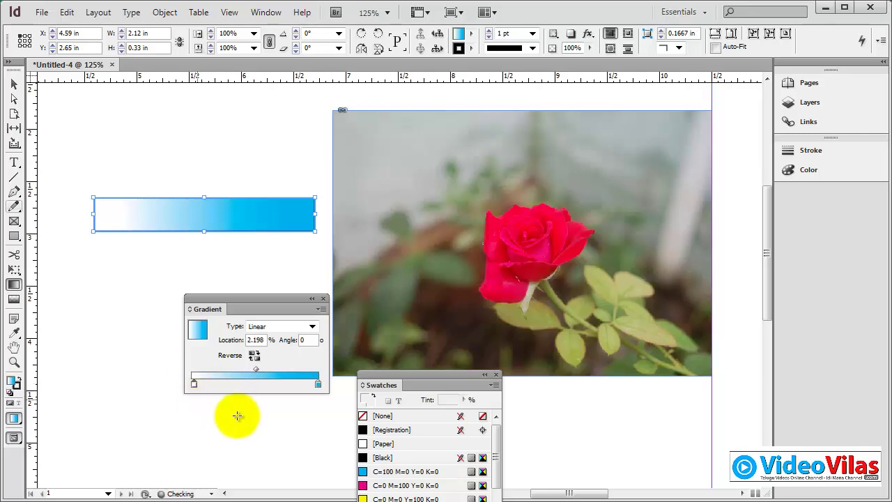
Set the gradient's start stop to C=0 M=0 Y=100 K=0 and add a [Paper] stop at about 49.5%.
drag(370, 498, 189, 386)
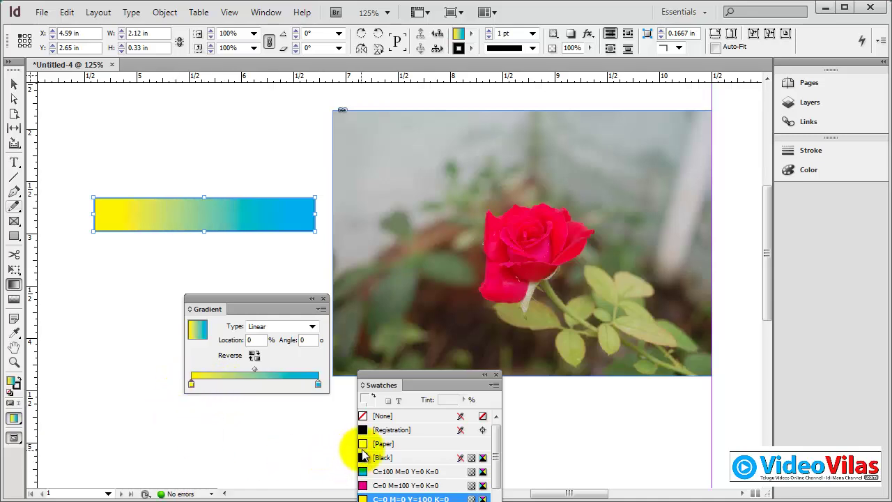
drag(355, 442, 255, 387)
click(495, 375)
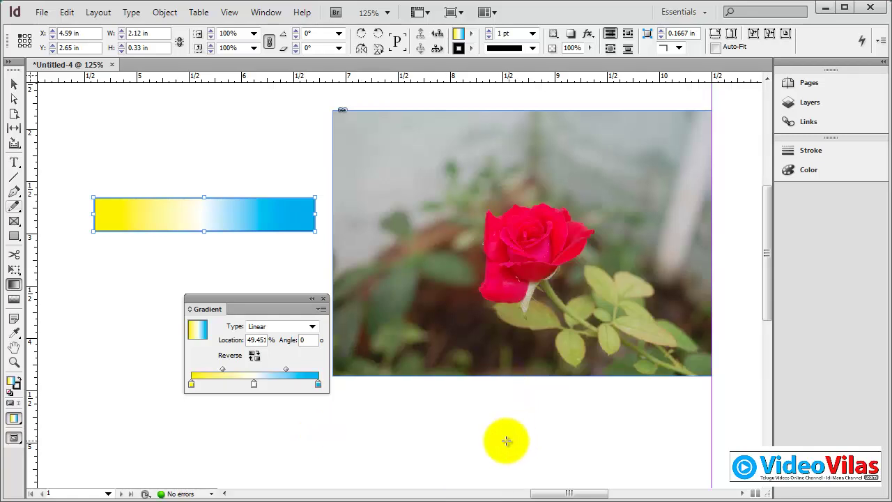
Change the bar's gradient type to Radial, and delete the bar.
click(268, 326)
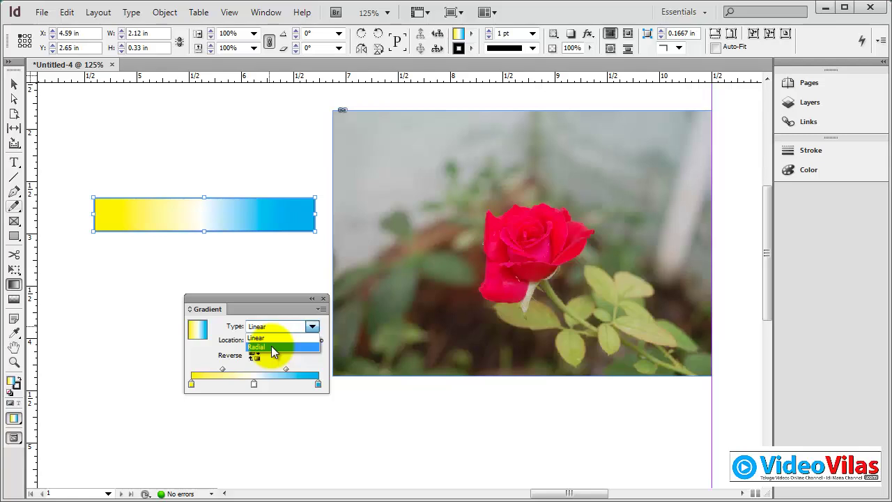
click(271, 347)
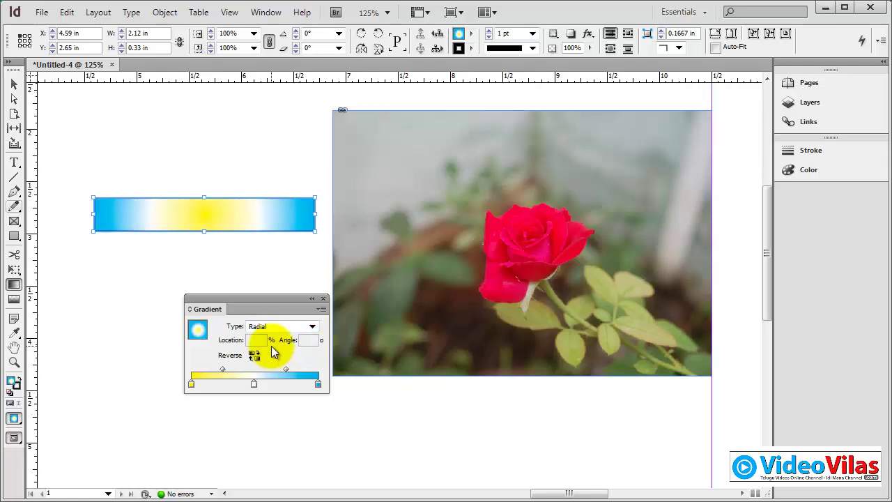
click(322, 299)
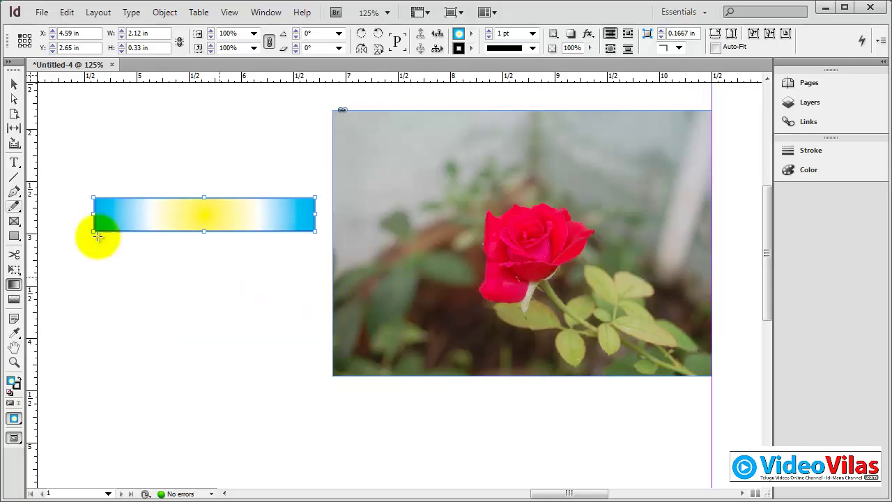
click(14, 84)
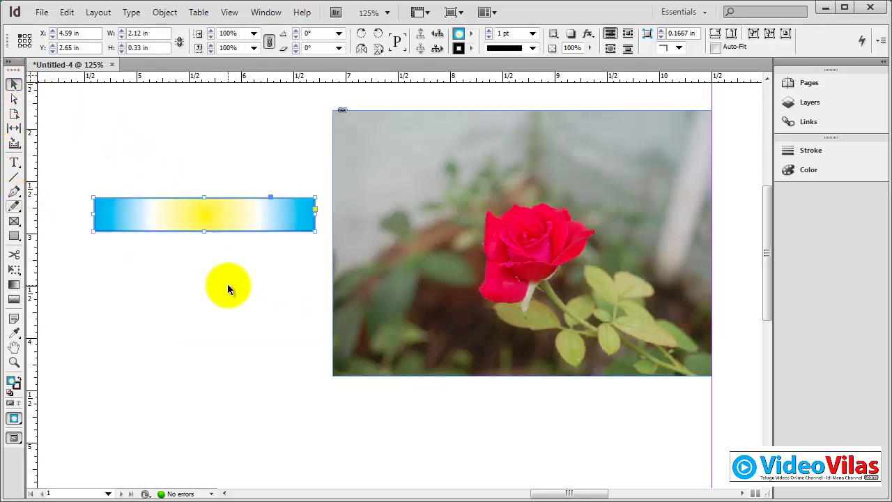
key(Delete)
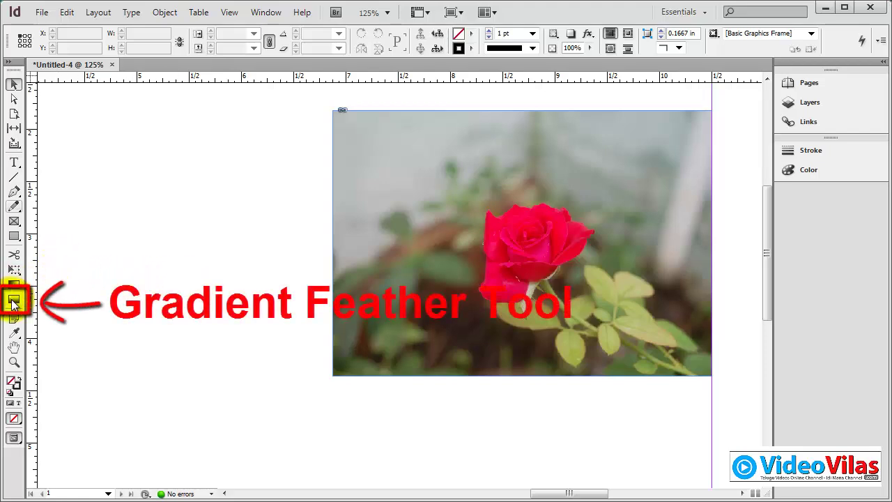
Draw a rectangle about 1.3 in wide and 1.4 in high in the empty area beside the rose picture.
click(14, 235)
drag(124, 181, 261, 327)
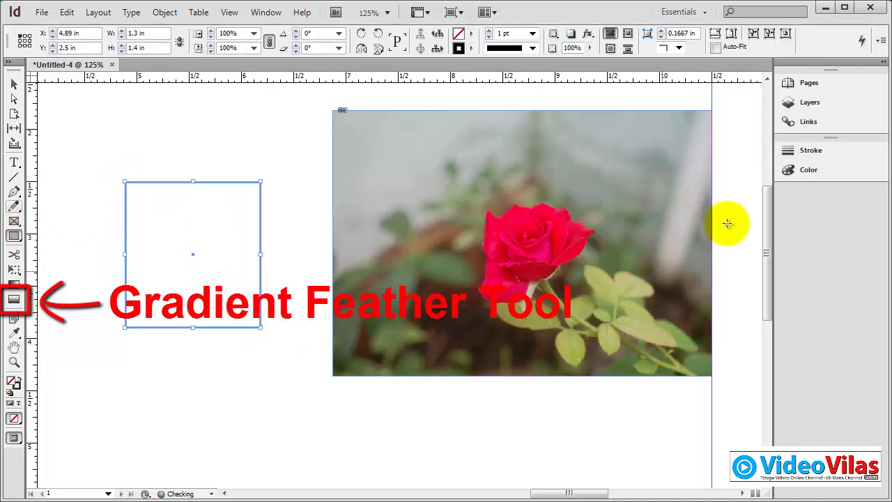
Fill the empty rectangle beside the rose picture with the C=100 M=0 Y=0 K=0 swatch.
click(807, 172)
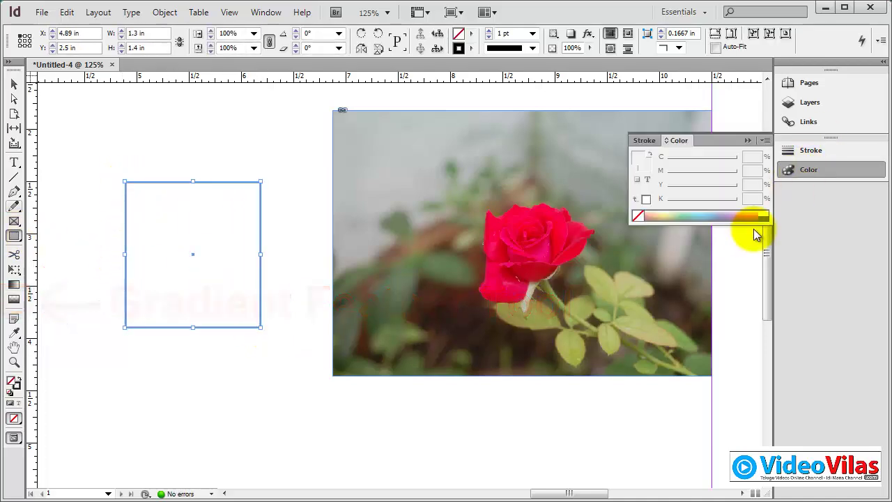
click(805, 150)
click(266, 12)
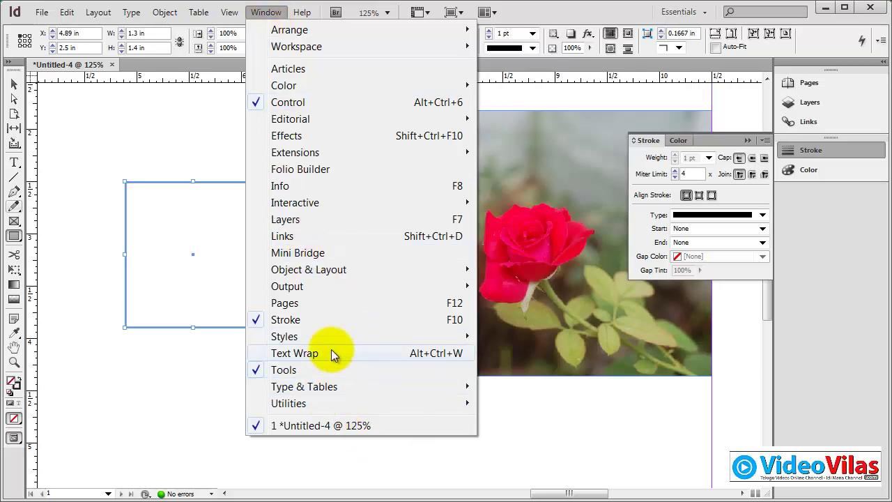
mouse_move(336, 83)
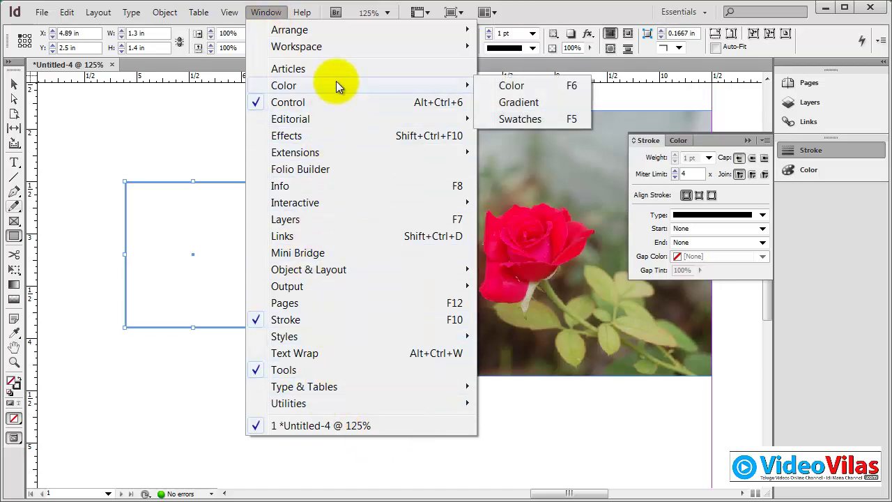
click(521, 118)
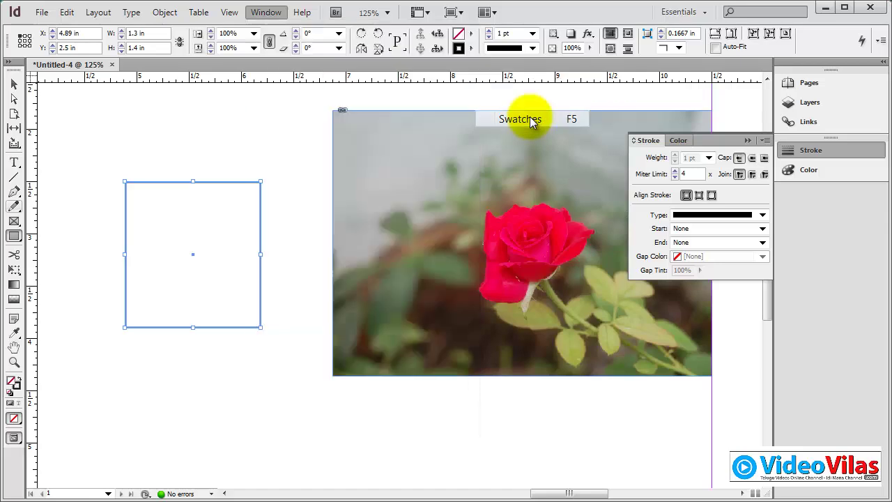
click(746, 141)
drag(393, 384, 340, 191)
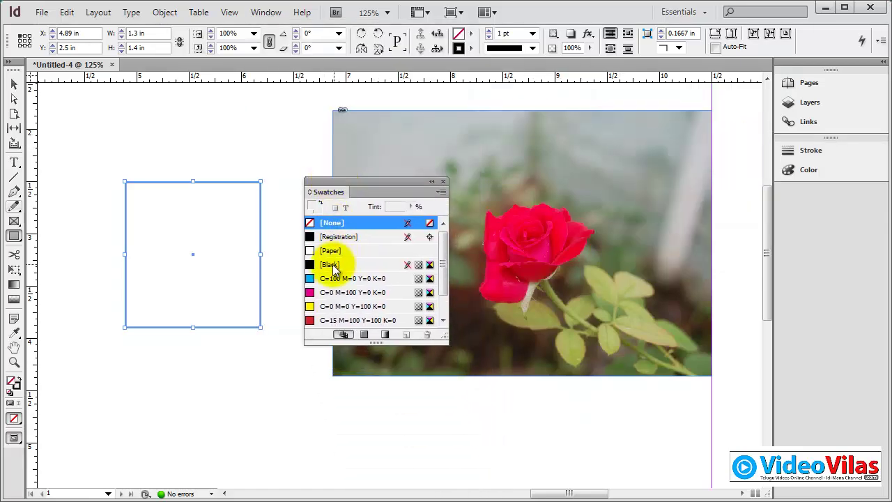
click(333, 279)
Draw an overlapping rectangle about 1.15 in wide and 1.48 in high, filled with the C=0 M=100 Y=0 K=0 swatch.
drag(166, 145, 286, 301)
click(318, 293)
click(219, 292)
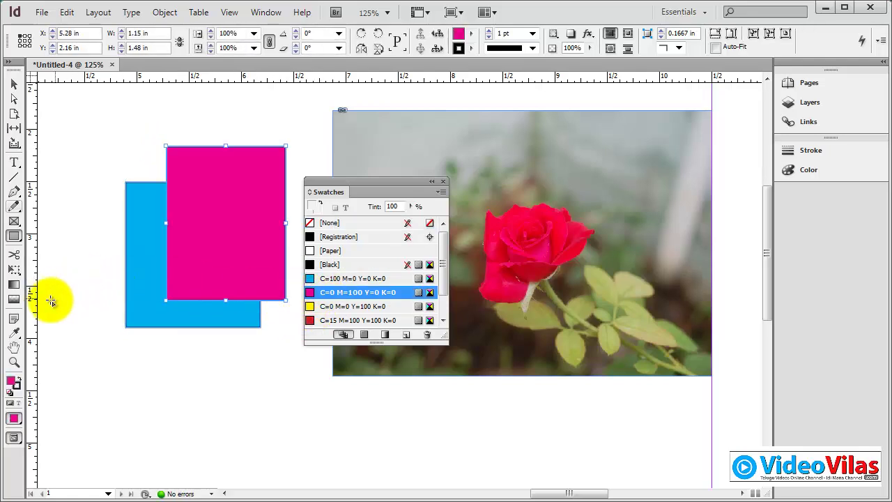
Apply a Gradient Feather across the magenta rectangle, fading from its upper right towards its lower left, and close the swatches.
click(15, 301)
drag(247, 175, 193, 315)
click(14, 84)
click(135, 136)
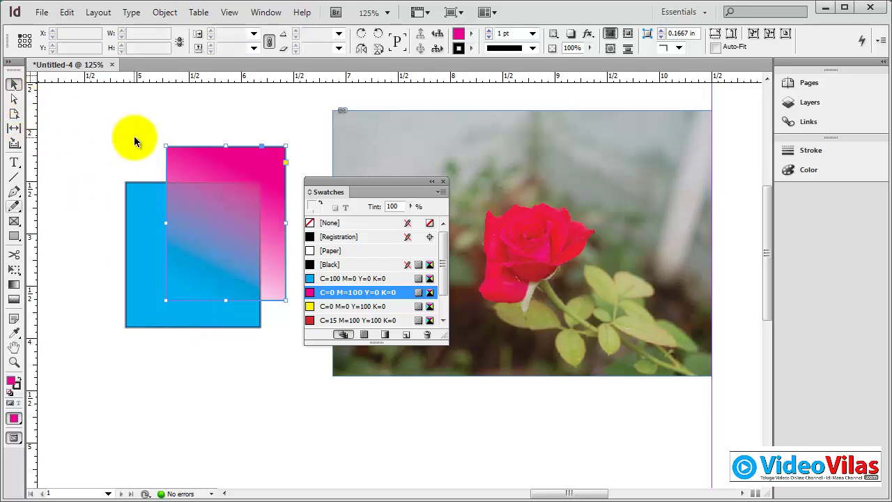
click(442, 182)
Move the magenta rectangle over the middle of the blue one, to about X 5 in, Y 2.12 in.
mouse_move(202, 163)
mouse_down()
mouse_move(165, 145)
mouse_move(112, 175)
mouse_move(207, 158)
mouse_up()
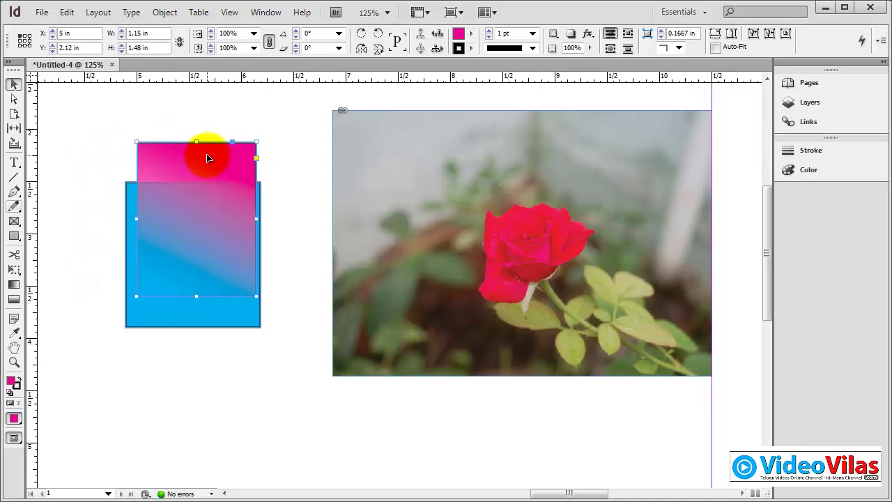
click(223, 96)
click(230, 151)
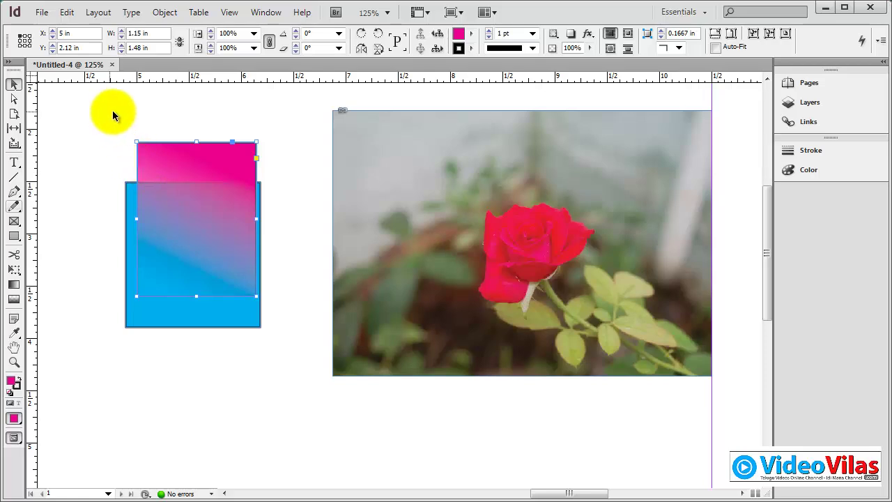
Set the stroke weight of both overlapping rectangles to 0 pt.
drag(113, 110, 201, 243)
drag(522, 33, 483, 32)
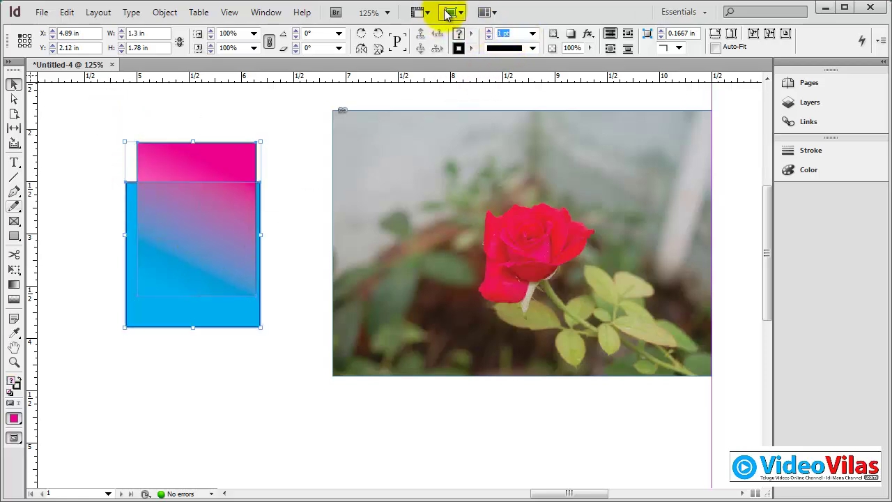
text(0)
key(Return)
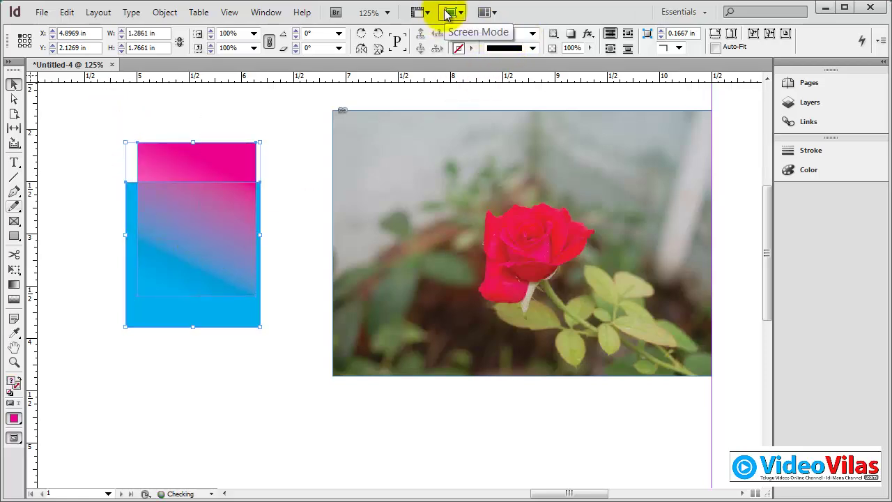
click(296, 165)
Reapply the Gradient Feather to the magenta rectangle so that it fades upwards to transparent at its upper edge.
click(204, 175)
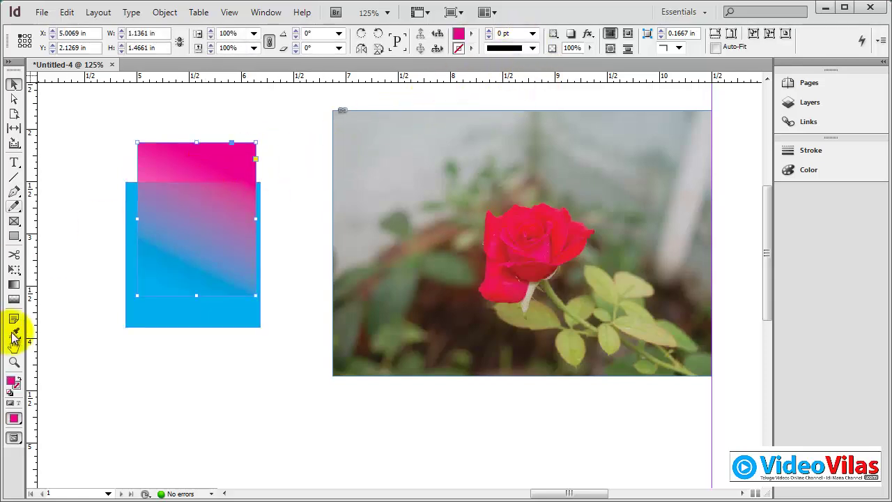
click(14, 299)
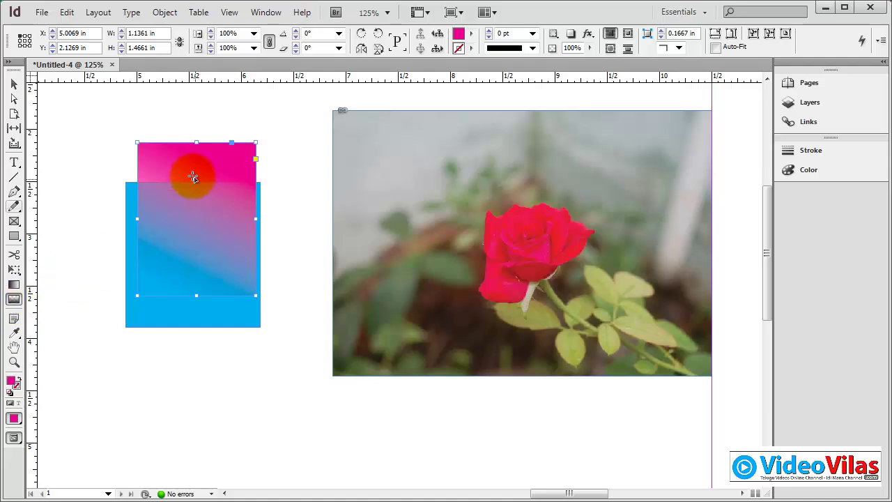
drag(197, 255, 212, 143)
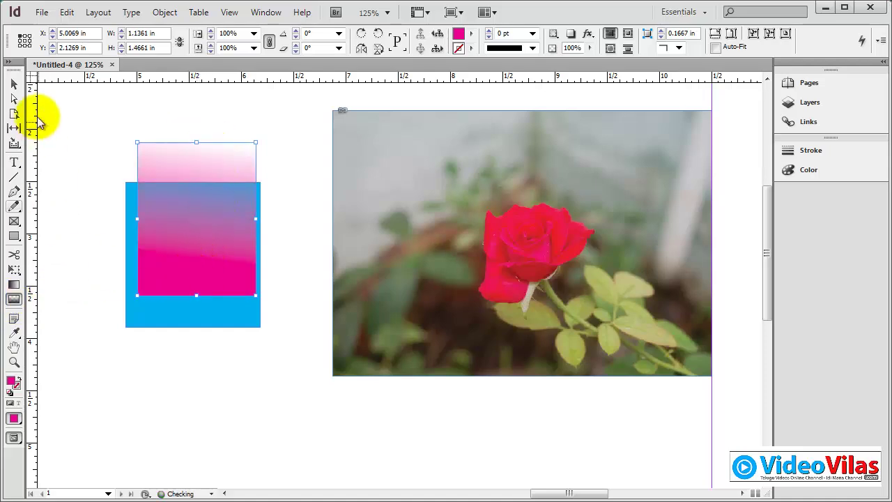
click(14, 83)
click(96, 197)
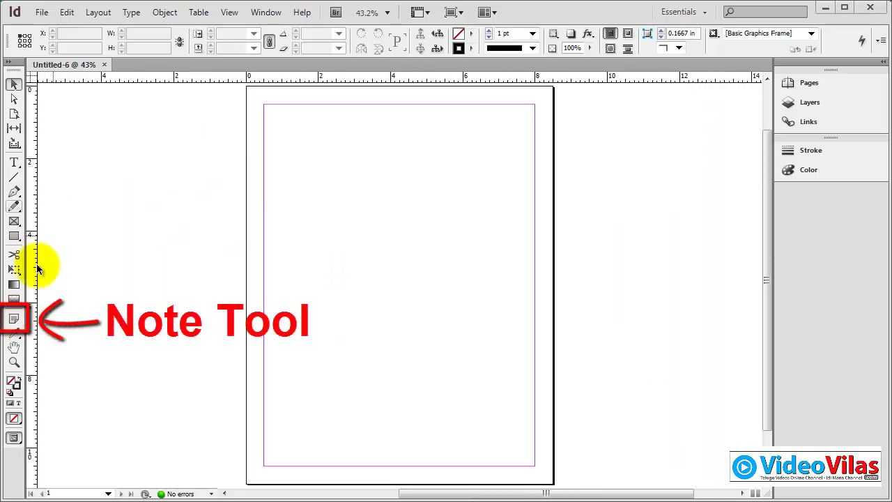
Create a text frame about 4 in wide and 5.3 in high on the blank page and fill it with placeholder text.
click(14, 320)
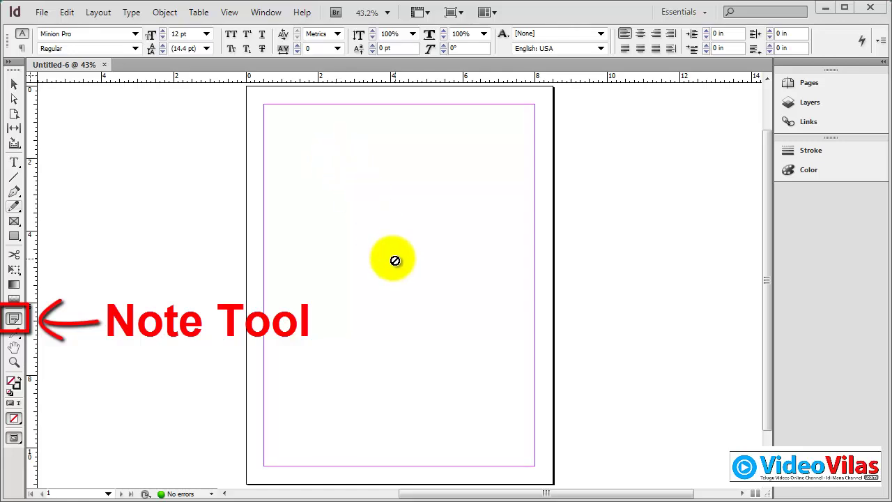
click(18, 166)
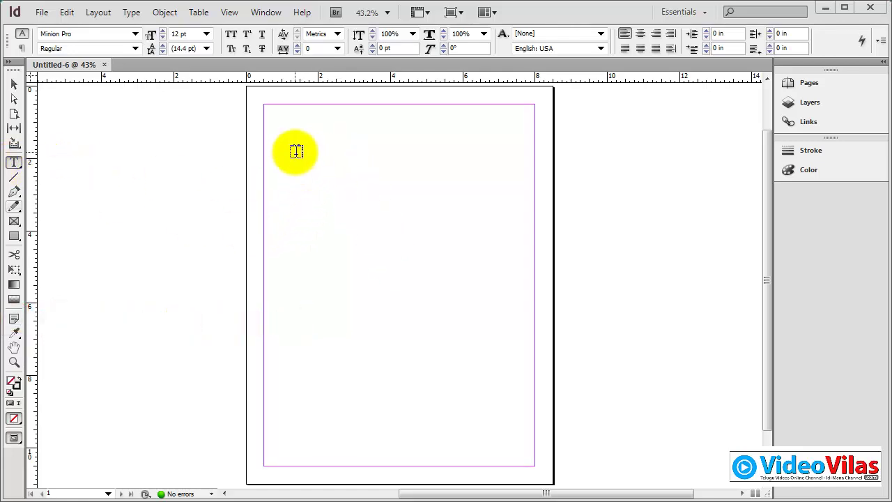
drag(294, 152, 438, 344)
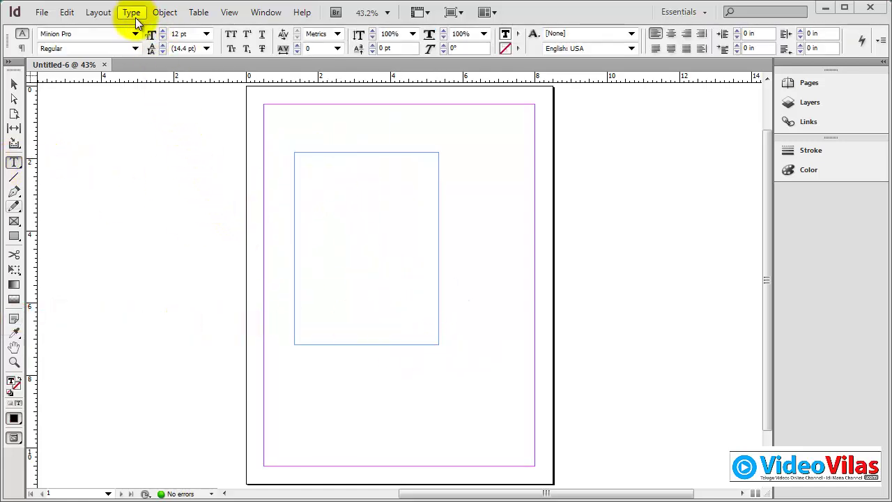
click(132, 12)
click(176, 461)
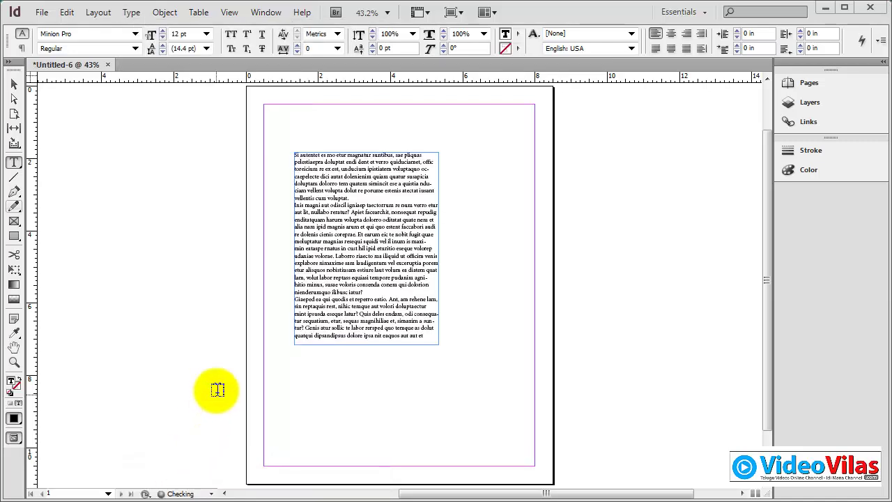
Add a note in the first word reading "Content proof reading is pending for finalization...", followed by the author's name and "Design Lead".
drag(307, 132, 462, 323)
click(14, 319)
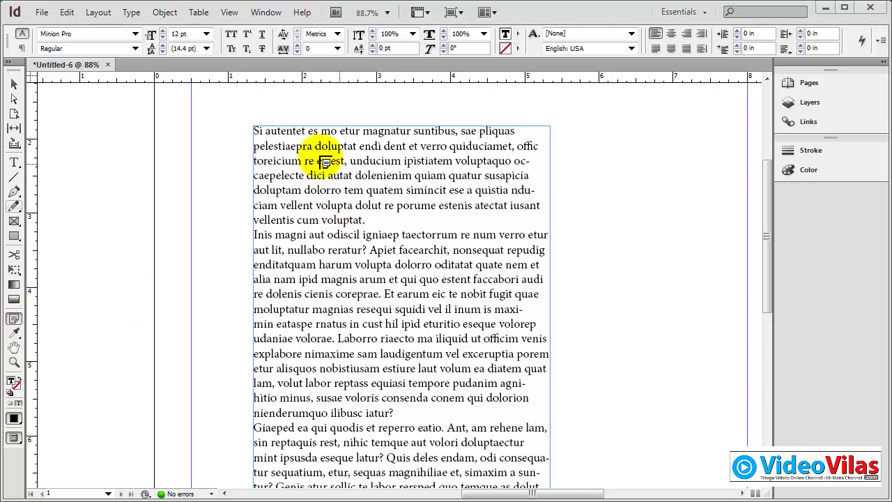
click(256, 131)
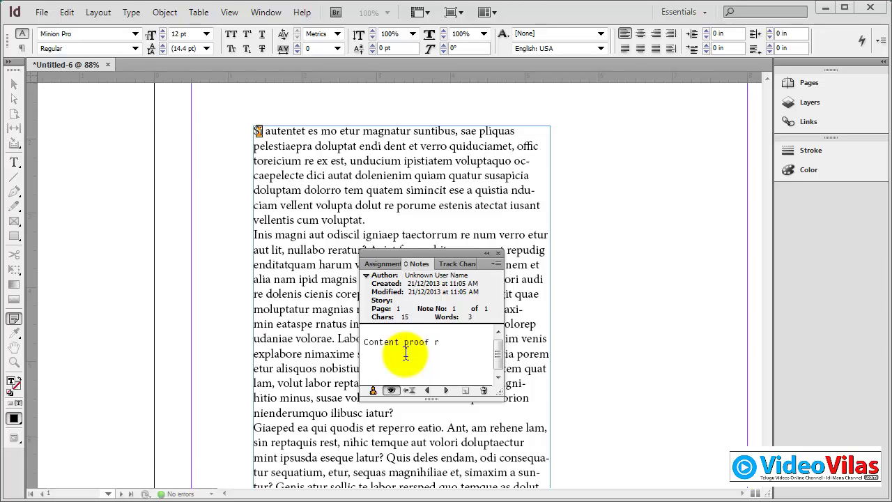
text(Content proof reading is pending for finalization...)
key(Return)
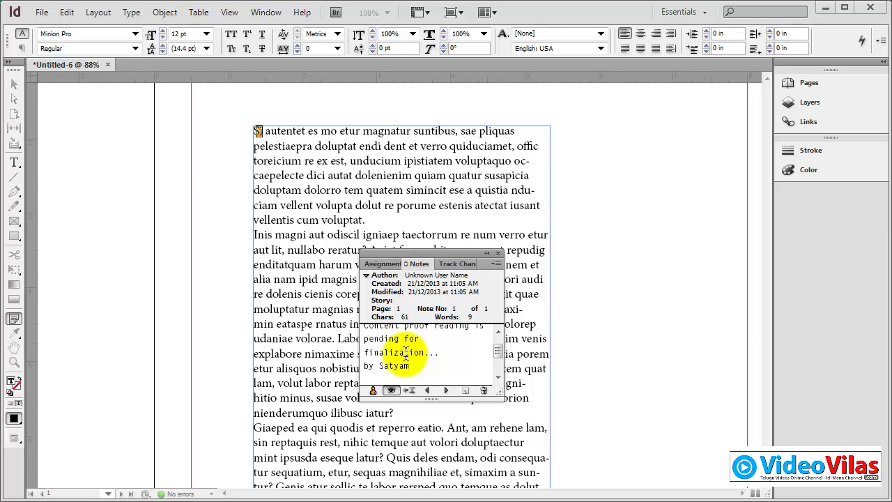
key(Return)
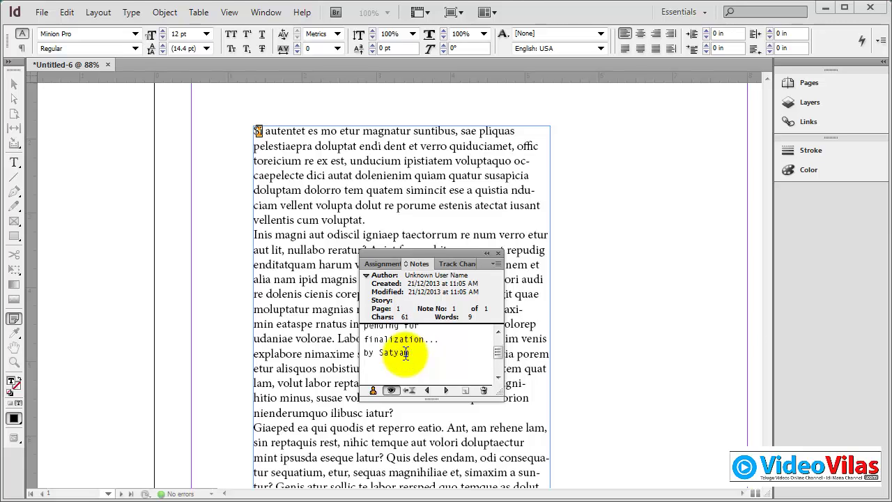
text(Design Lead)
click(498, 252)
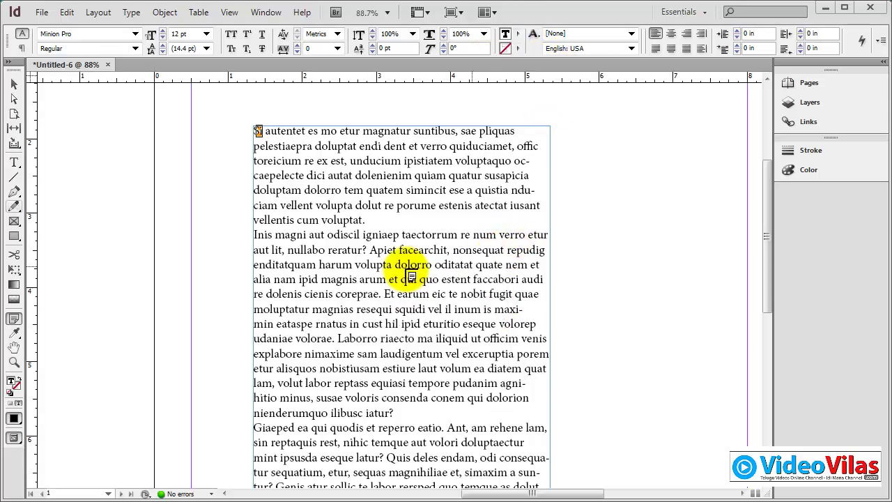
Reopen the note from its anchor in the first word, and place and enlarge its panel beside the text.
click(14, 84)
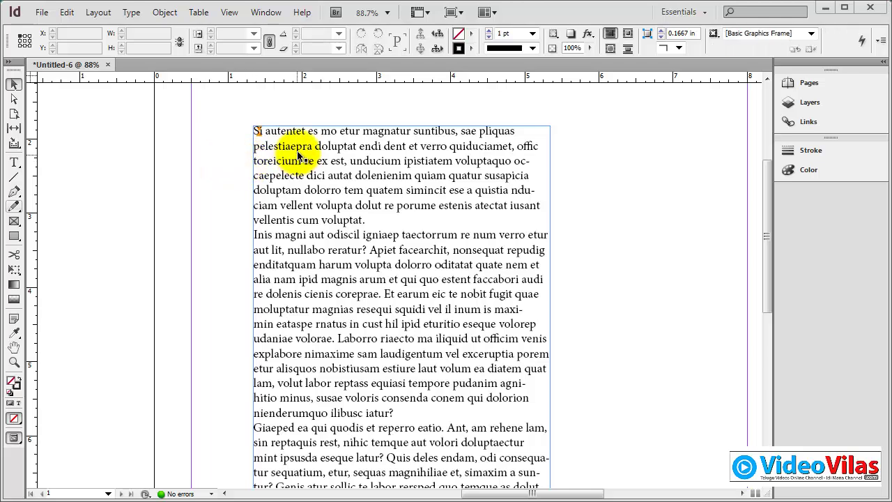
key(ctrl+space)
drag(226, 108, 325, 185)
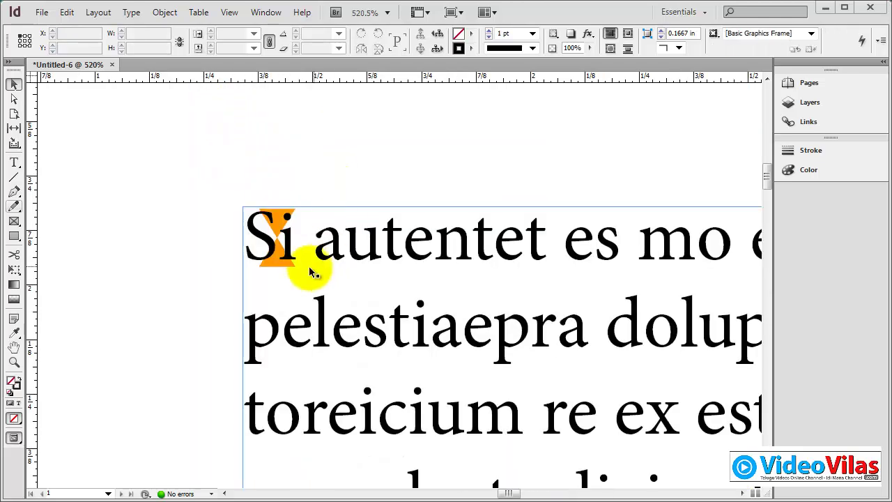
double_click(282, 220)
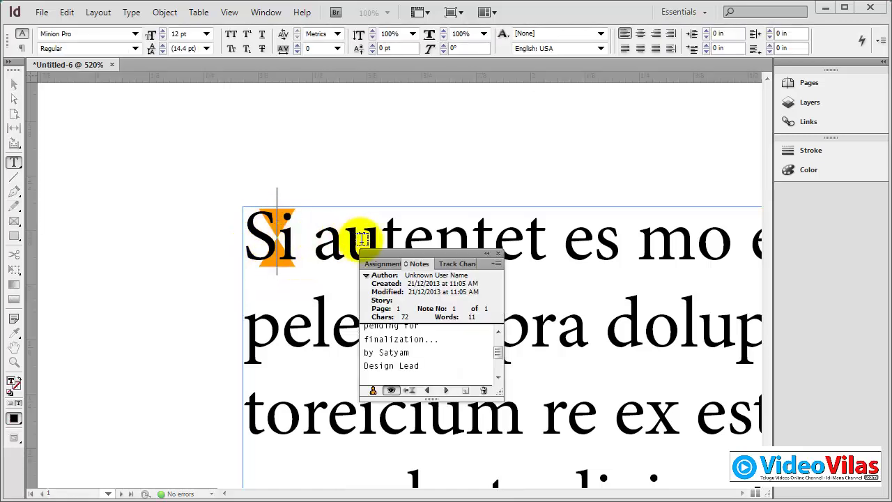
drag(363, 254, 117, 153)
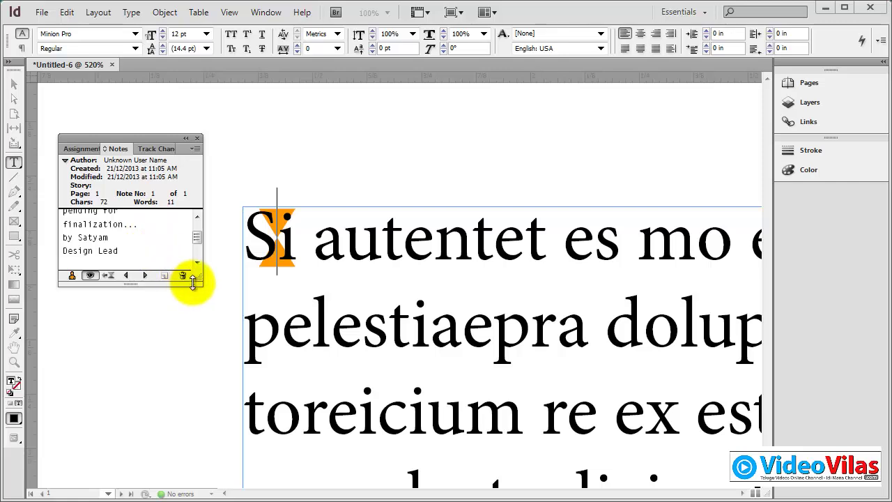
drag(196, 282, 213, 386)
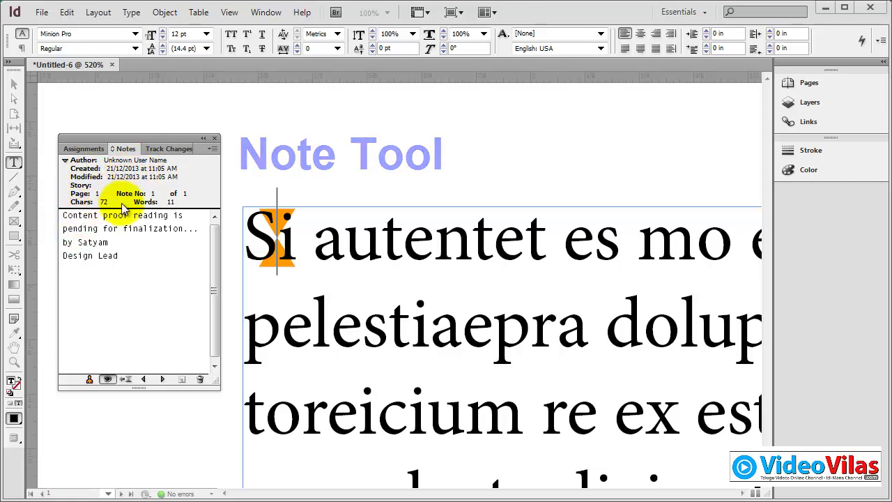
Examine the commands available for the note, and close the note.
click(212, 148)
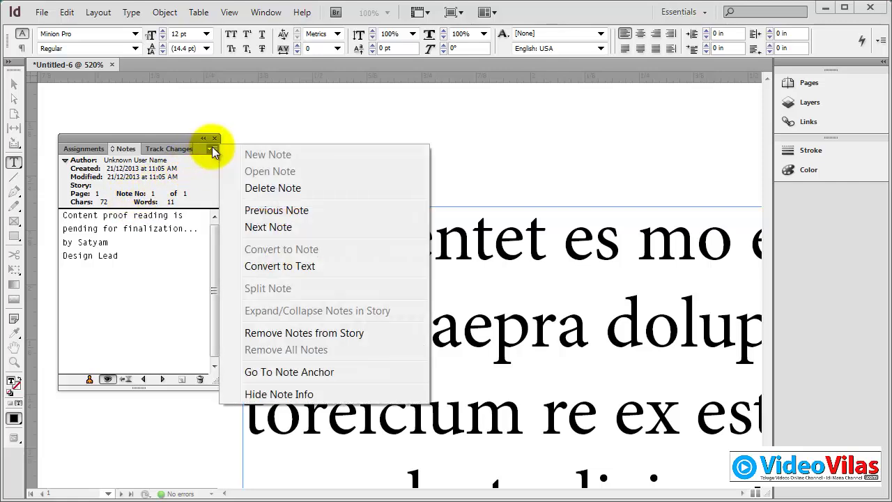
click(134, 260)
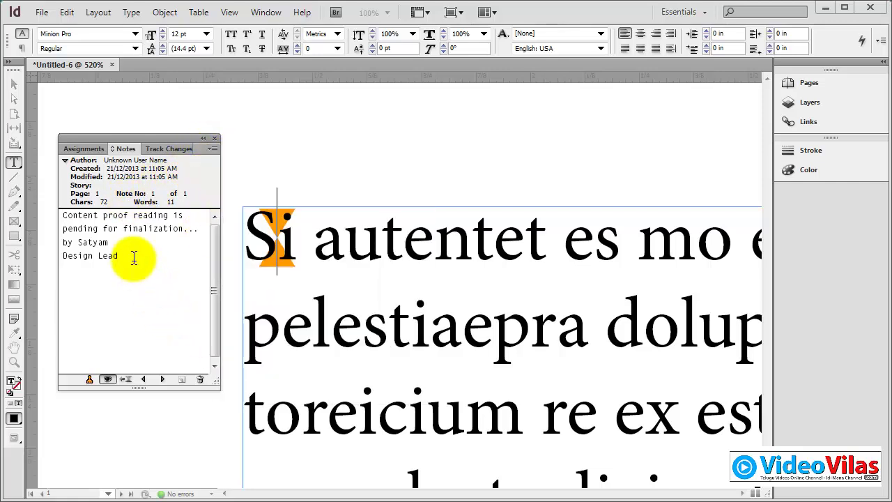
click(214, 140)
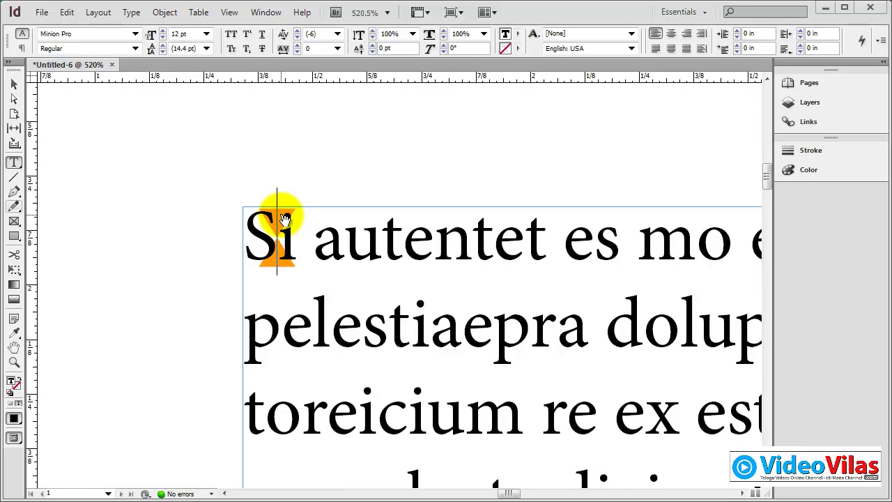
Reopen the note anchored in the first word, delete it, and close the Notes panel.
right_click(285, 221)
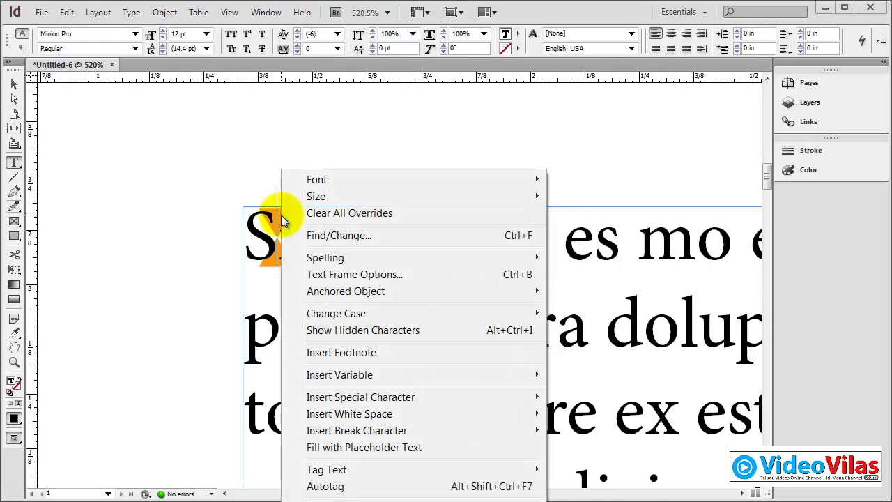
click(278, 216)
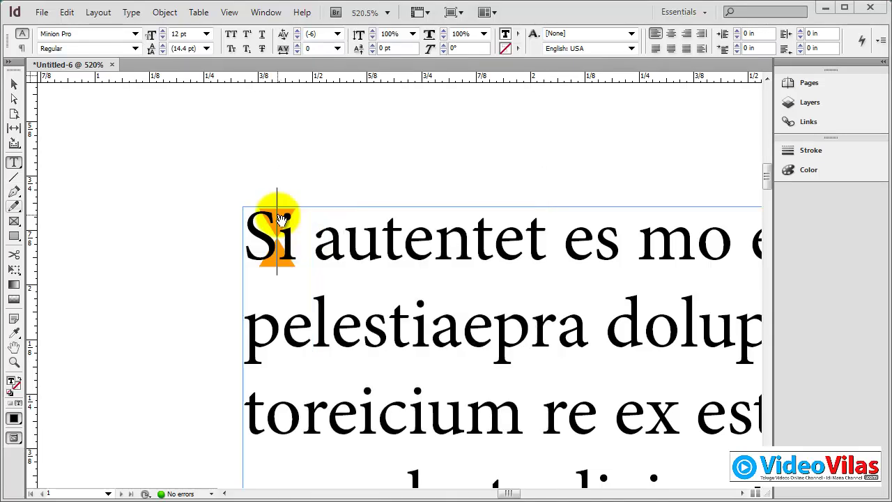
click(213, 150)
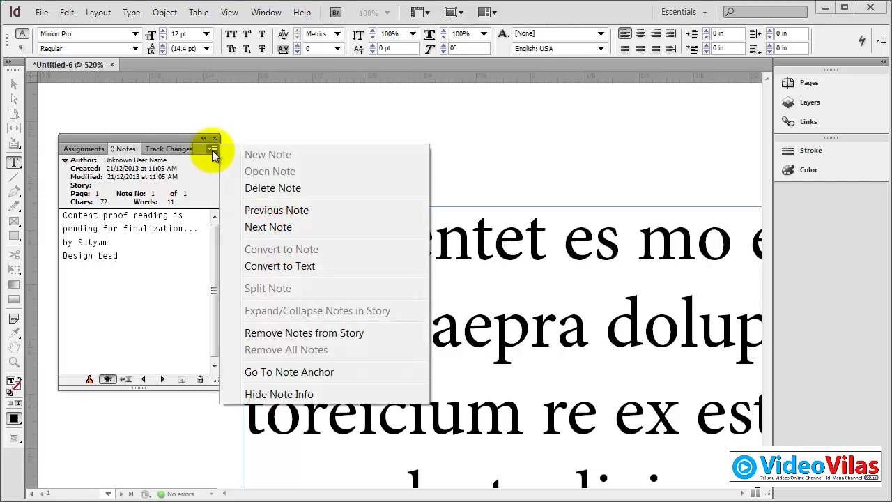
drag(189, 139, 182, 168)
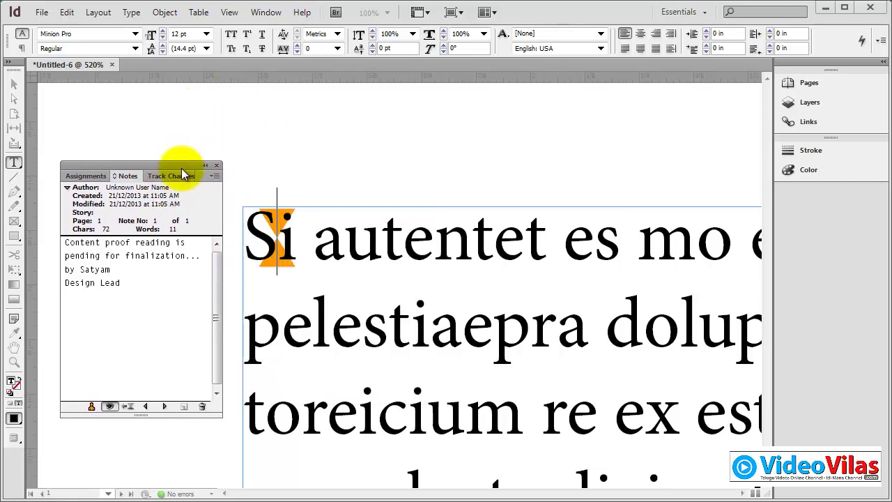
click(215, 180)
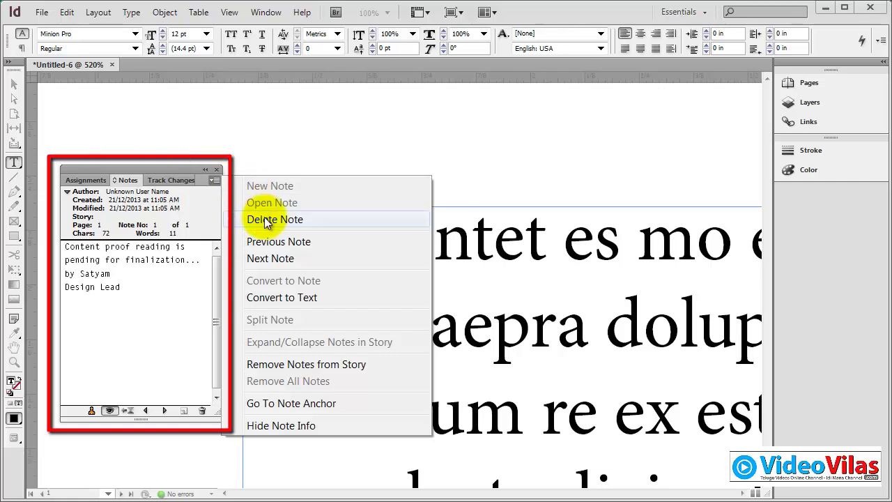
click(266, 217)
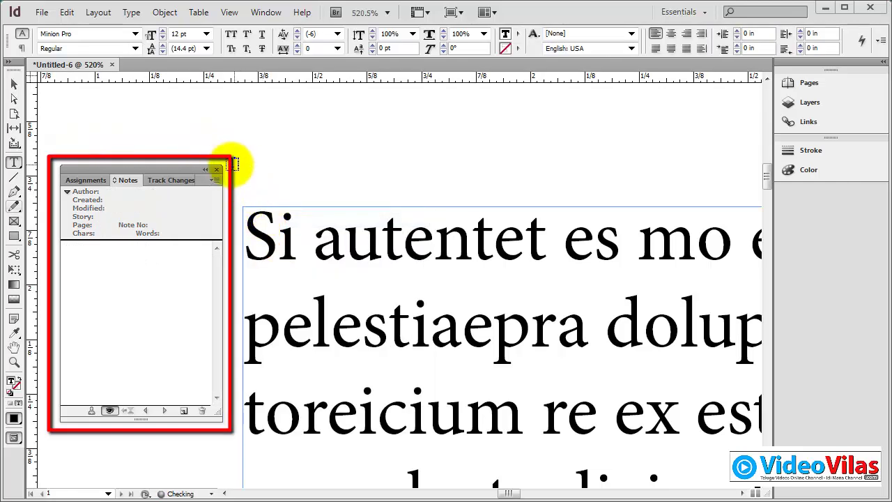
click(217, 170)
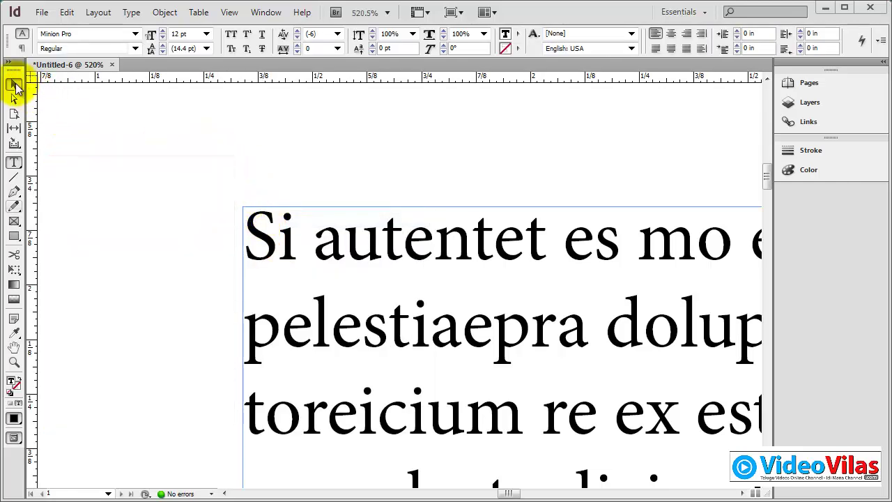
Try the Note tool on an empty frame about 0.33 in wide and 0.45 in high beside the text, and delete the frame.
click(14, 84)
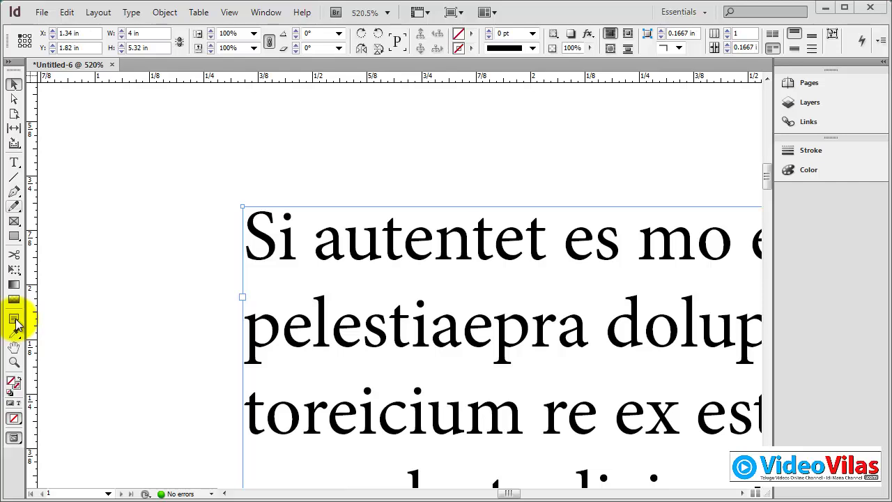
click(14, 221)
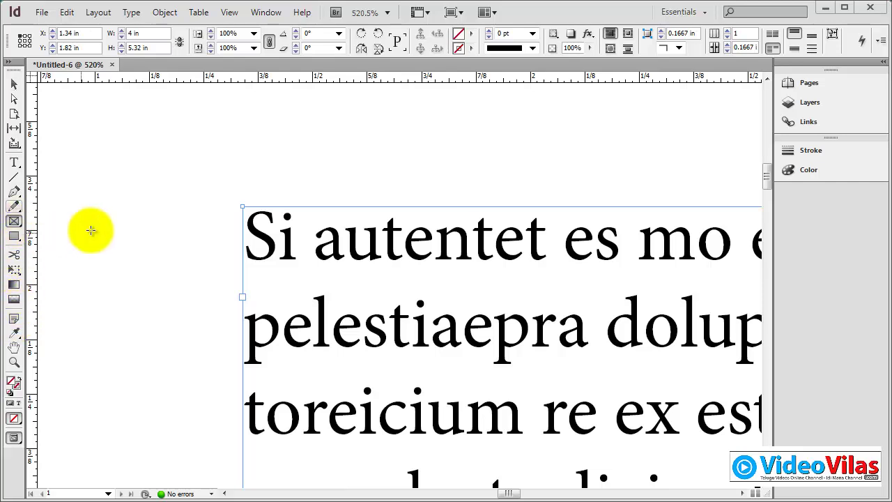
drag(85, 191, 231, 384)
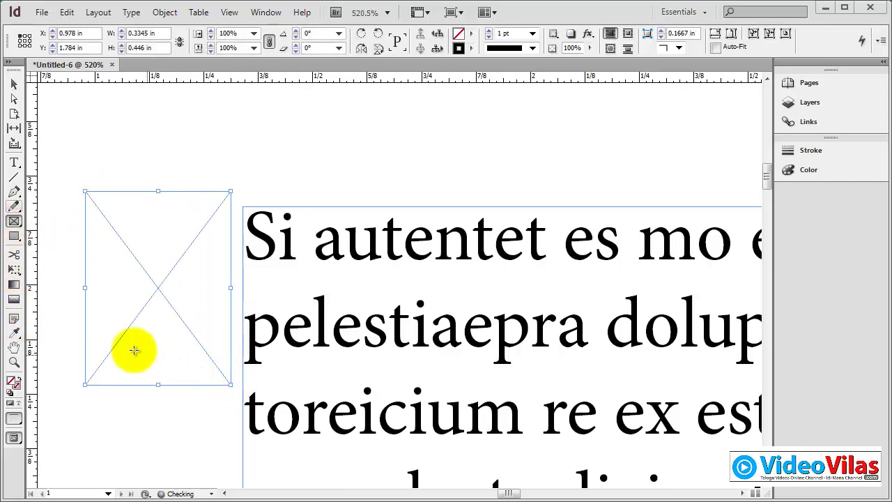
click(14, 319)
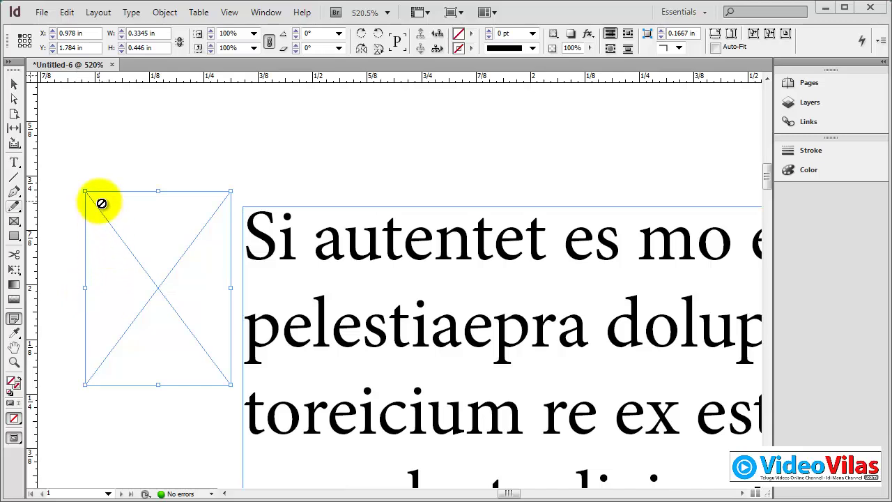
click(14, 84)
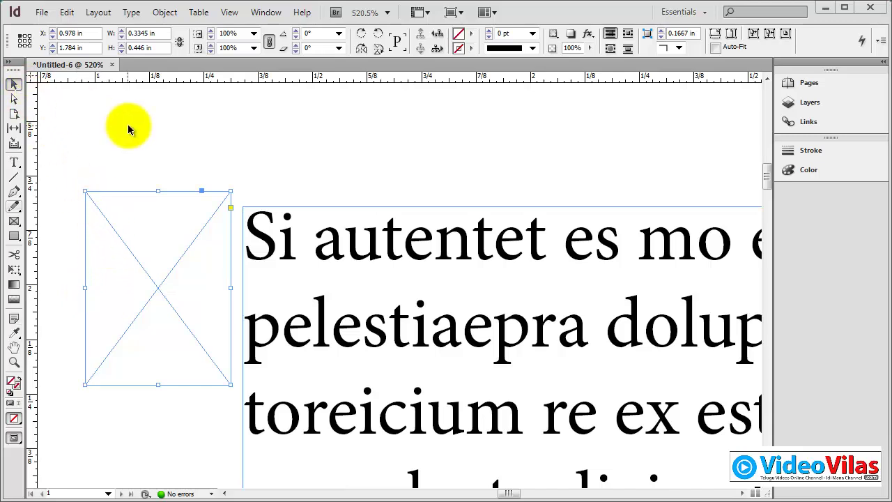
key(Delete)
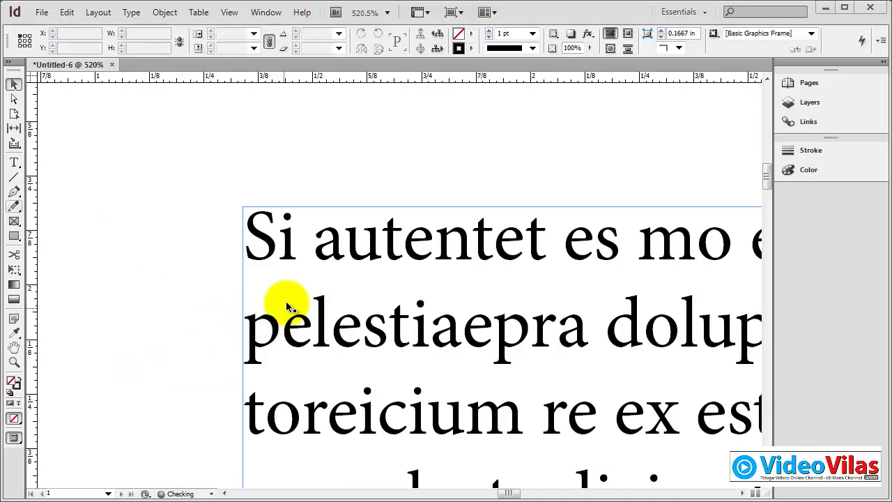
Delete the placeholder text frame from the page.
click(279, 251)
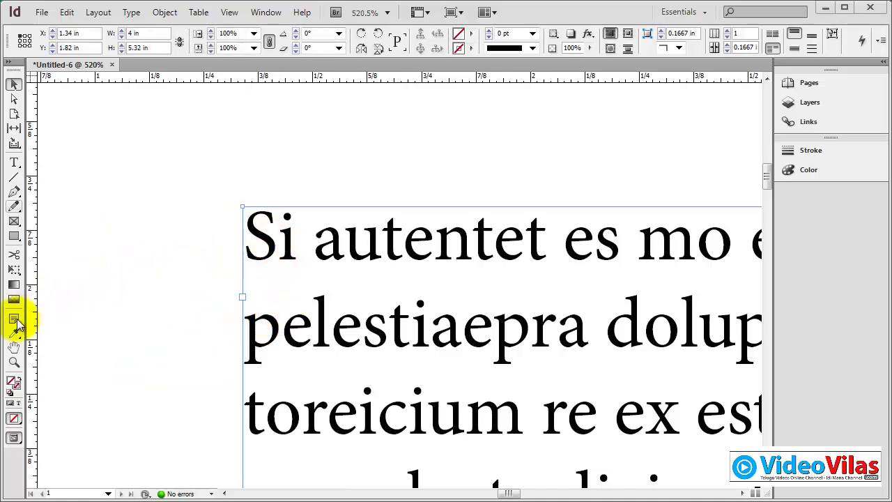
drag(208, 206, 367, 350)
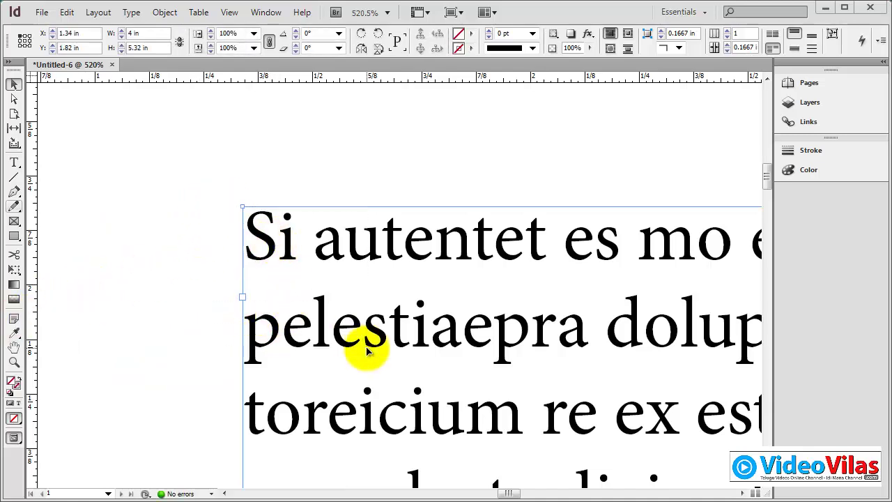
key(Delete)
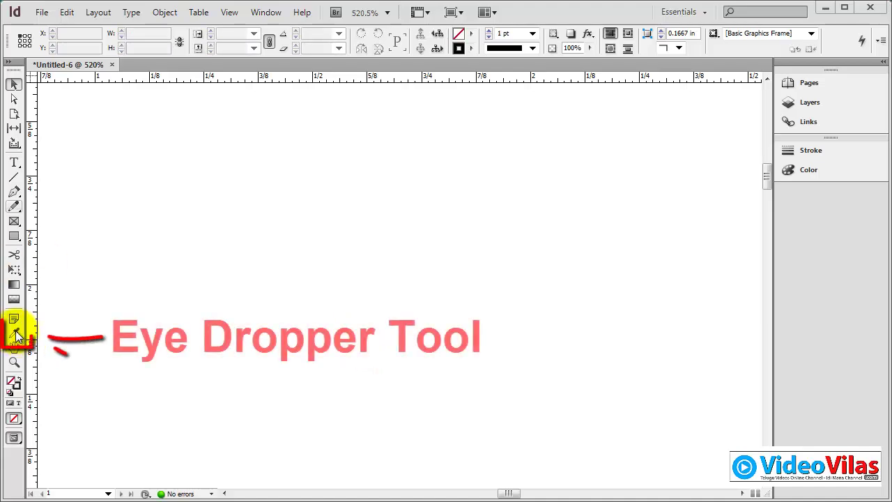
Draw a rectangle about 0.43 in wide and 0.28 in high on the empty page.
click(16, 334)
click(49, 334)
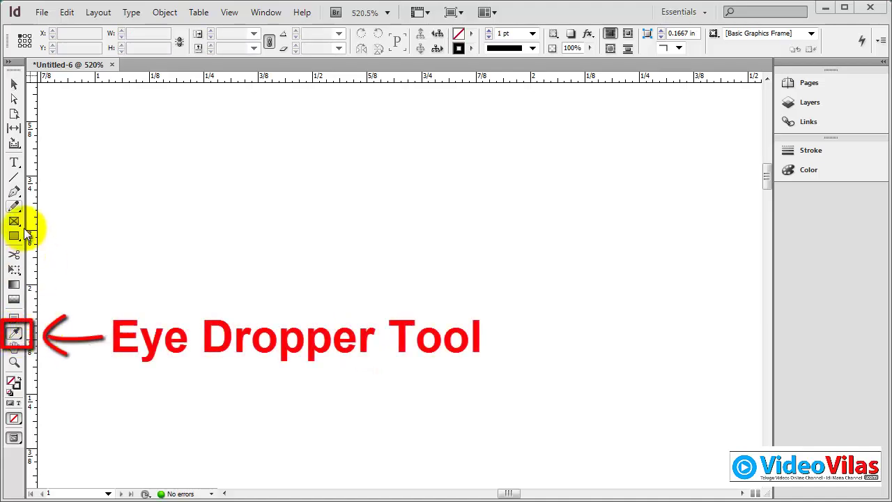
click(15, 239)
drag(183, 177, 367, 295)
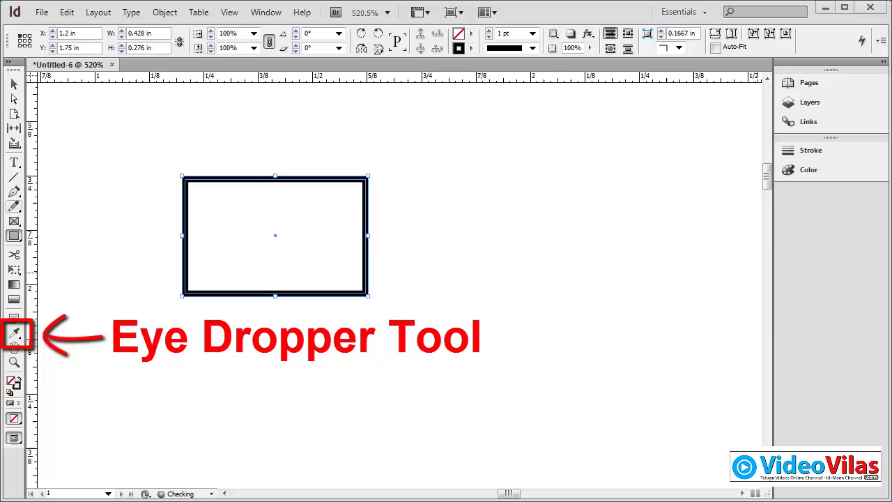
Bring up the colour swatches beside the rectangle and fill it with C=100 M=0 Y=0 K=0.
click(812, 170)
click(808, 170)
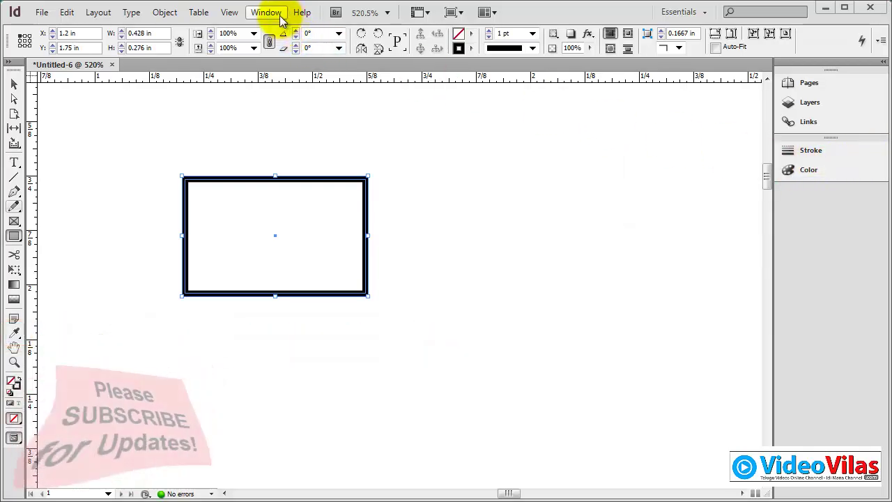
key(F5)
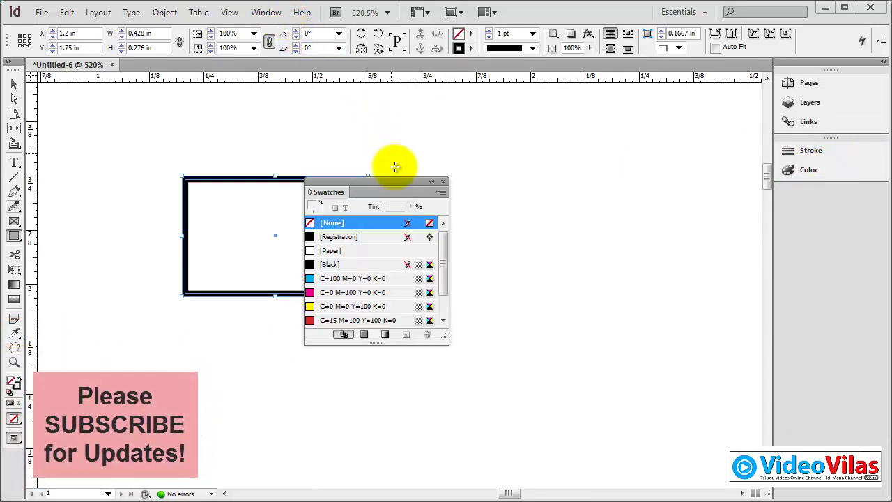
drag(395, 183, 614, 168)
click(573, 263)
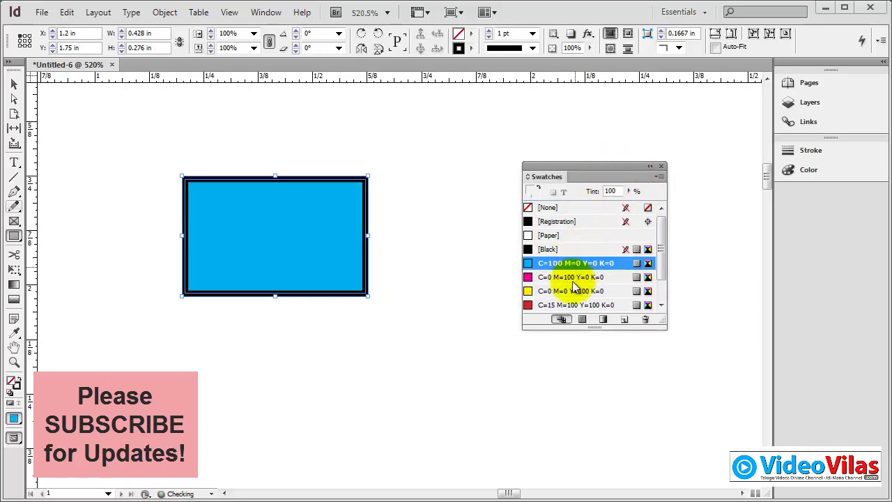
Draw a second rectangle about 0.51 in wide and 0.29 in high below the first, and copy the first one's fill to it with the Eyedropper.
drag(263, 338, 485, 463)
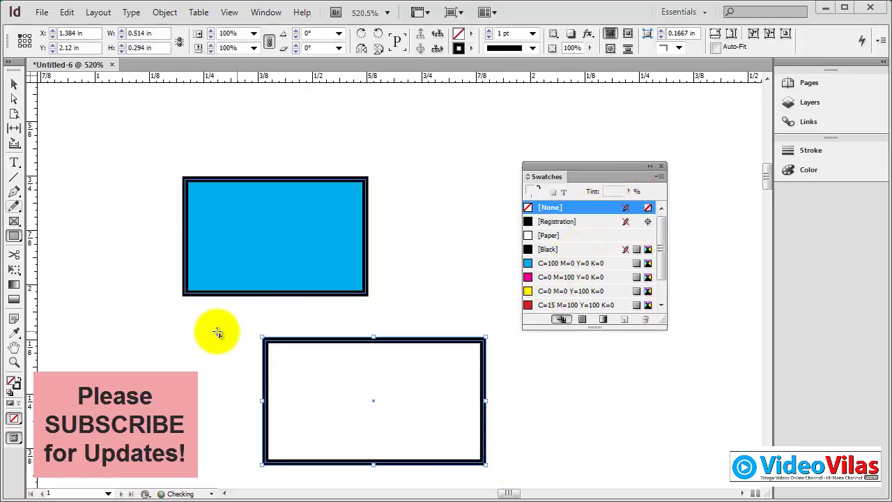
click(16, 333)
click(242, 215)
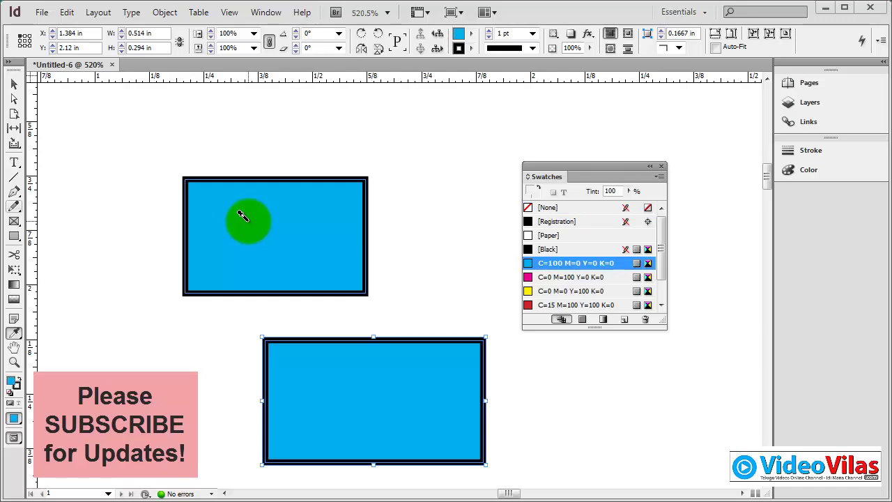
Measure from the smaller rectangle's upper-left corner to a point inside it, close the measurement info, and return to the Selection tool.
click(12, 337)
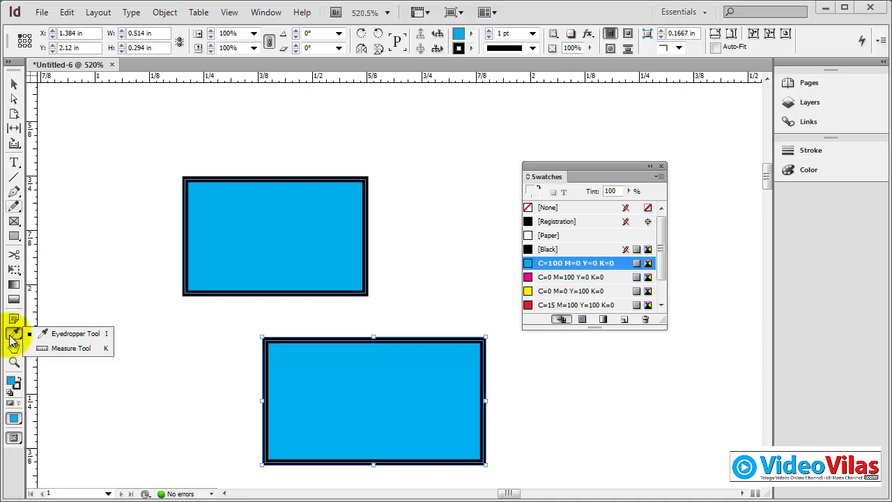
click(81, 355)
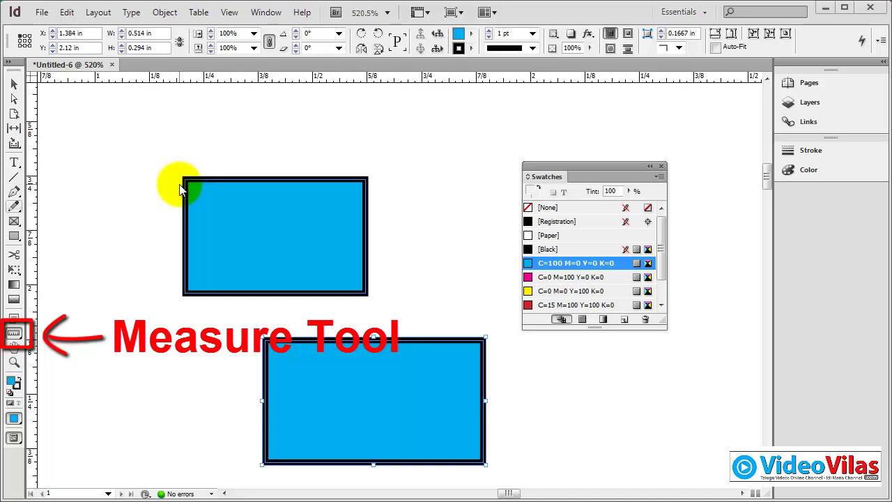
drag(183, 184, 307, 204)
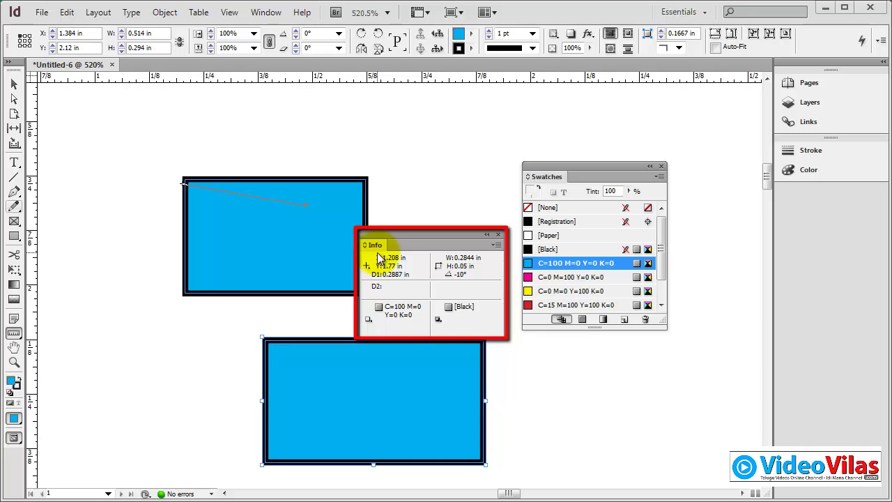
click(14, 84)
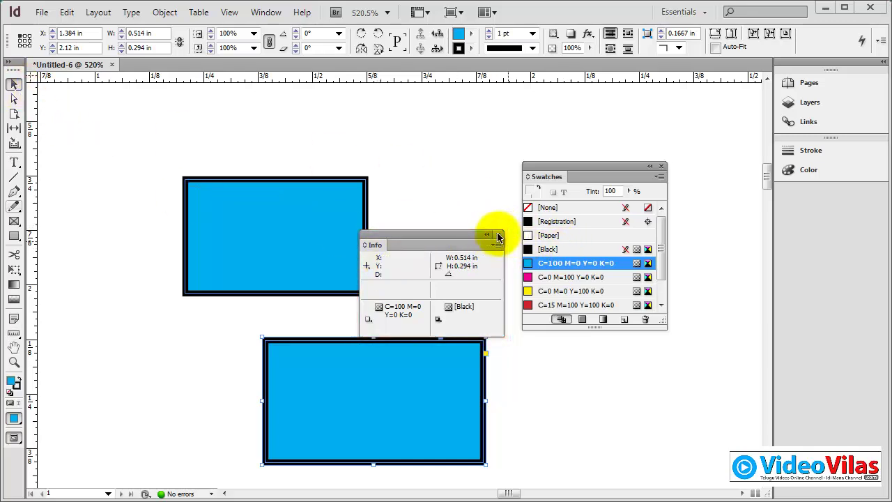
click(499, 237)
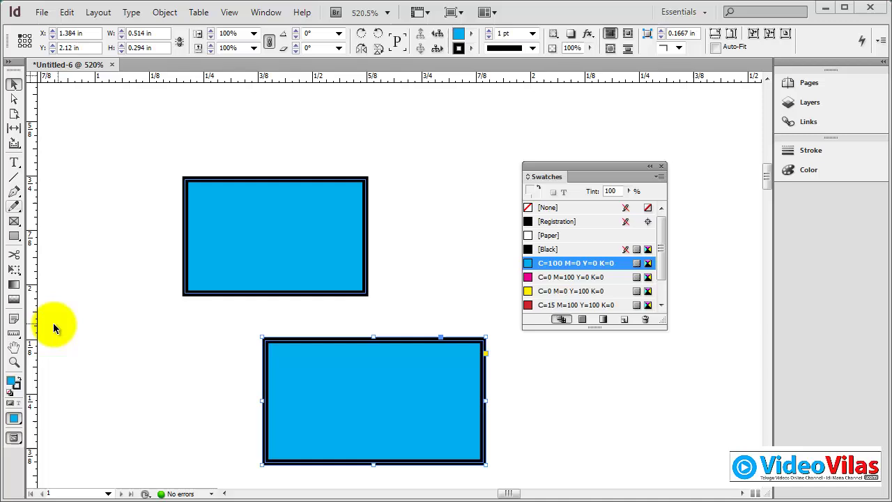
click(14, 334)
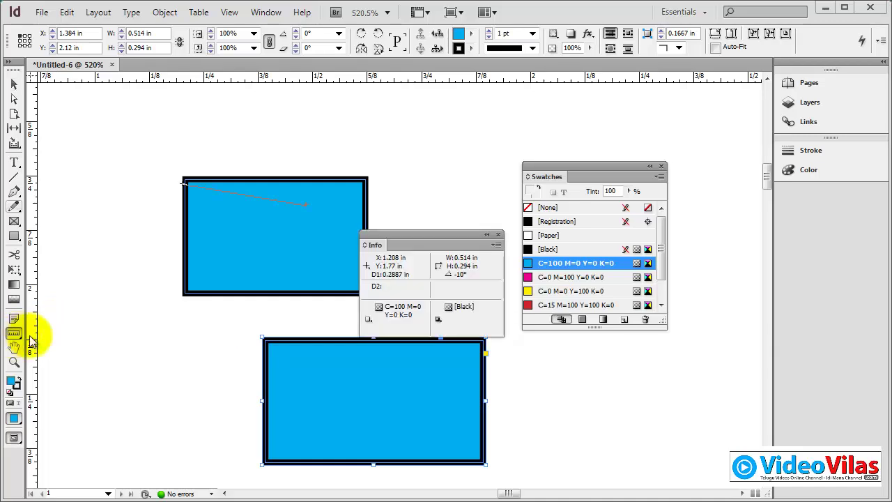
click(499, 236)
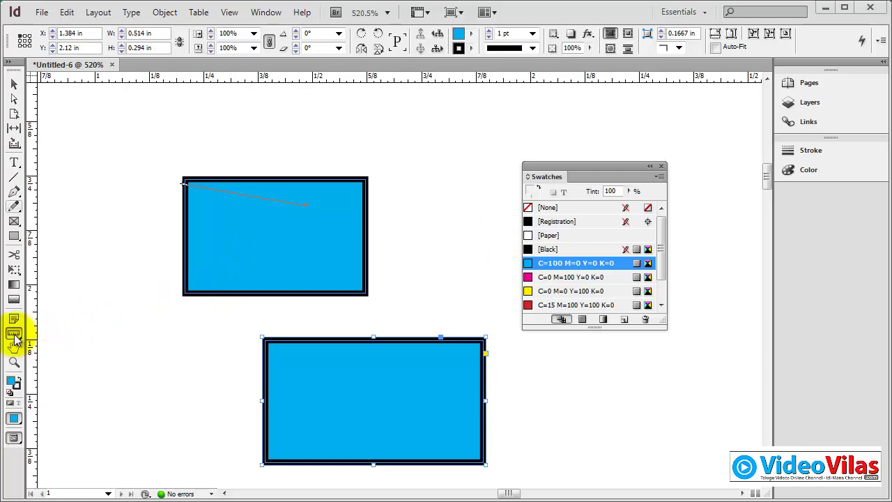
click(14, 84)
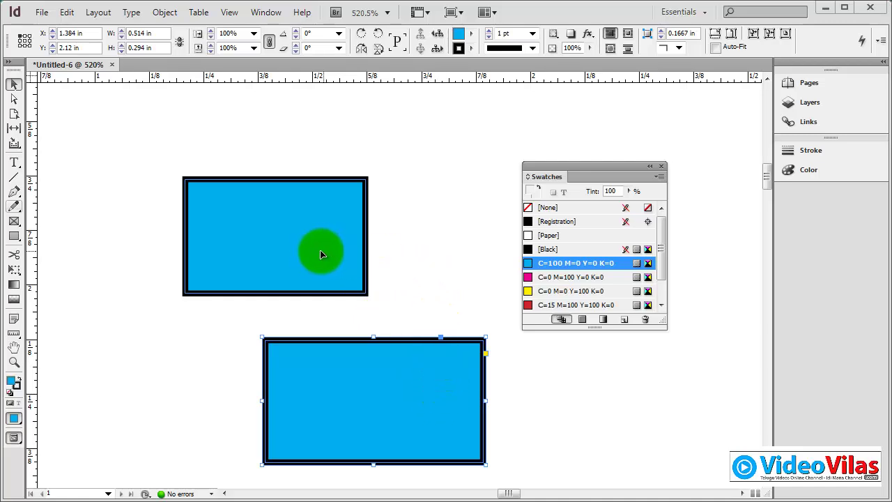
Move both rectangles up and to the left, placing the larger one just below the smaller one with their left edges aligned.
drag(321, 254, 277, 208)
drag(379, 387, 257, 313)
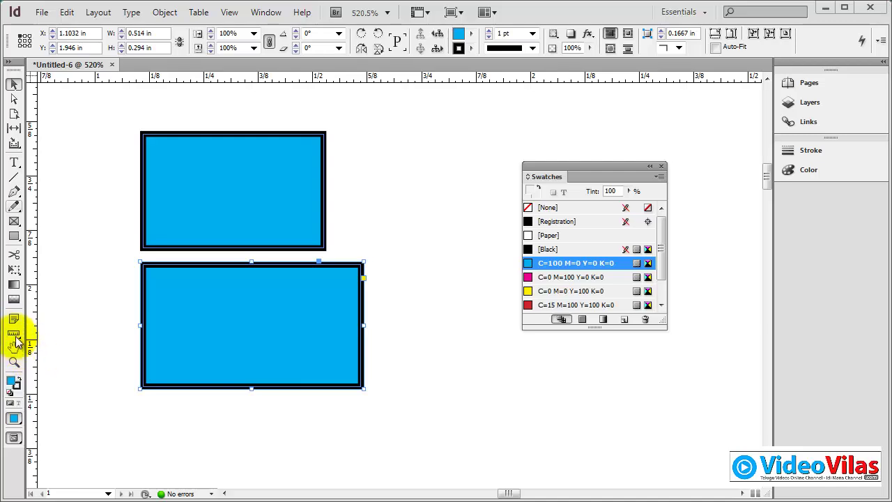
Switch the Measure tool back to the Eyedropper, and pan the page with the Hand tool to shift both rectangles rightward in view.
drag(16, 337, 52, 332)
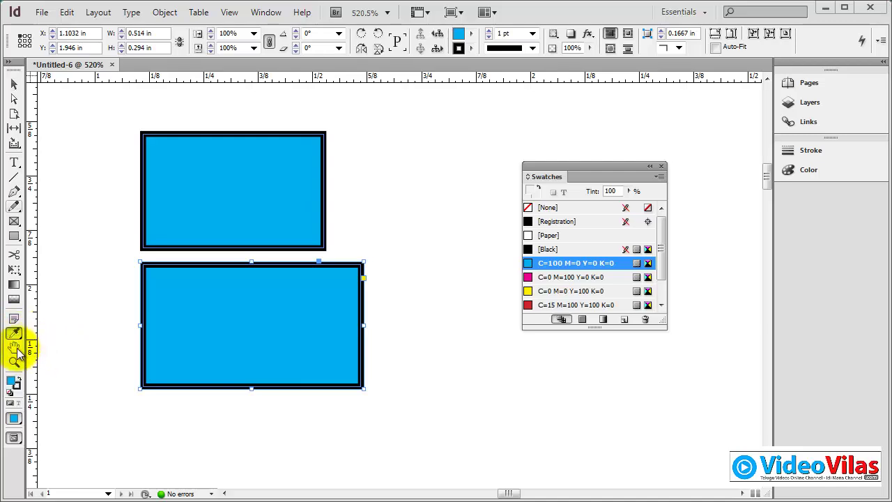
click(15, 347)
mouse_move(209, 299)
mouse_down()
mouse_move(254, 364)
mouse_move(262, 249)
mouse_move(209, 355)
mouse_move(323, 242)
mouse_move(332, 277)
mouse_move(341, 260)
mouse_move(358, 283)
mouse_move(353, 313)
mouse_move(305, 288)
mouse_move(237, 283)
mouse_move(342, 288)
mouse_move(269, 287)
mouse_up()
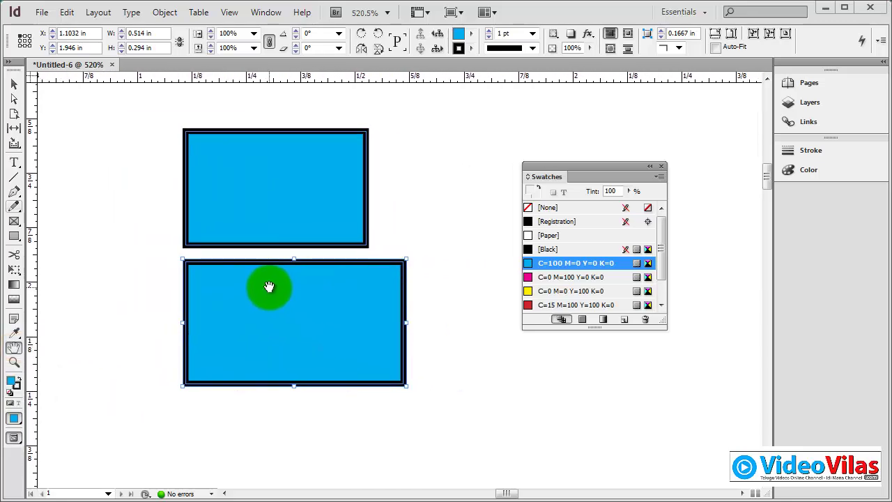
drag(514, 494, 505, 494)
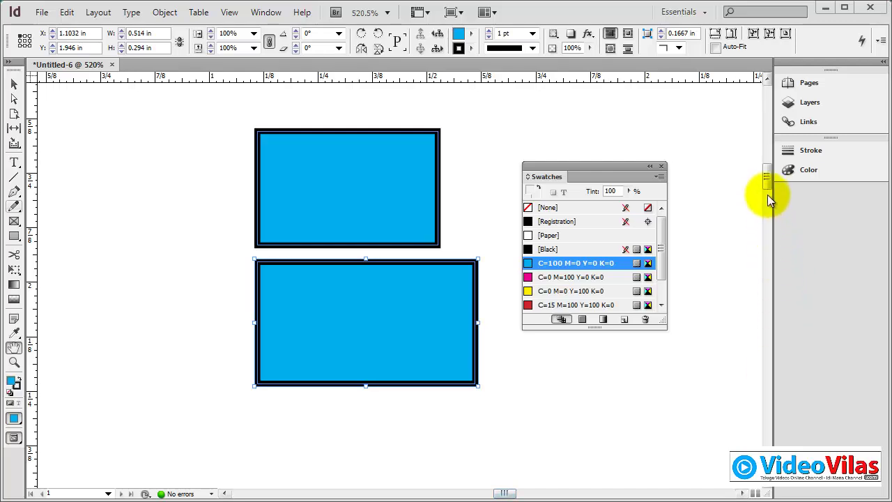
Magnify the smaller rectangle's upper area with the Zoom tool, and close the Swatches panel.
drag(767, 194, 766, 180)
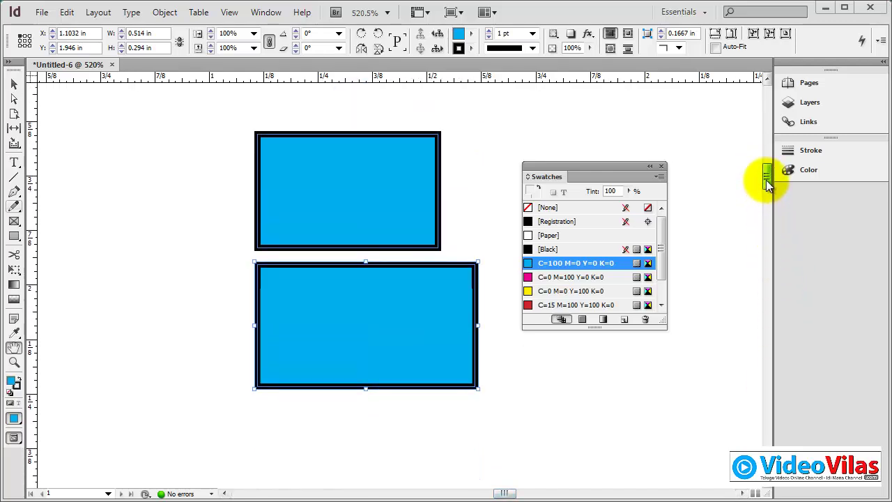
click(14, 362)
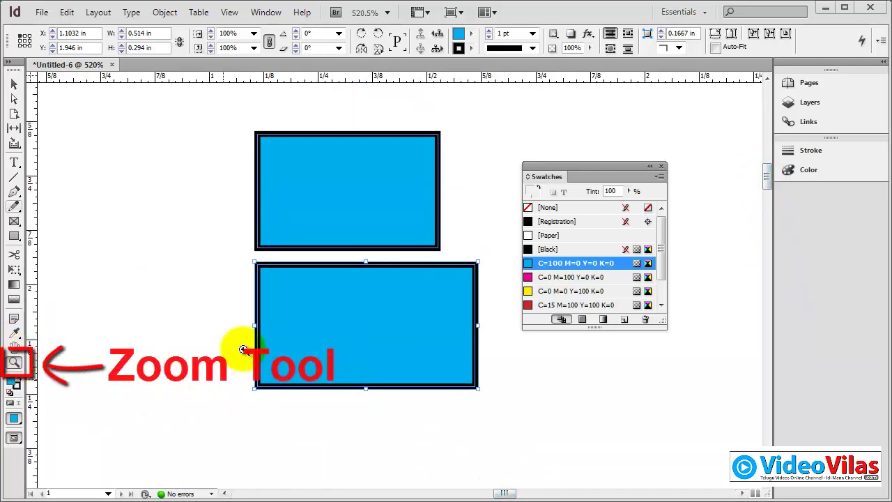
drag(239, 114, 474, 222)
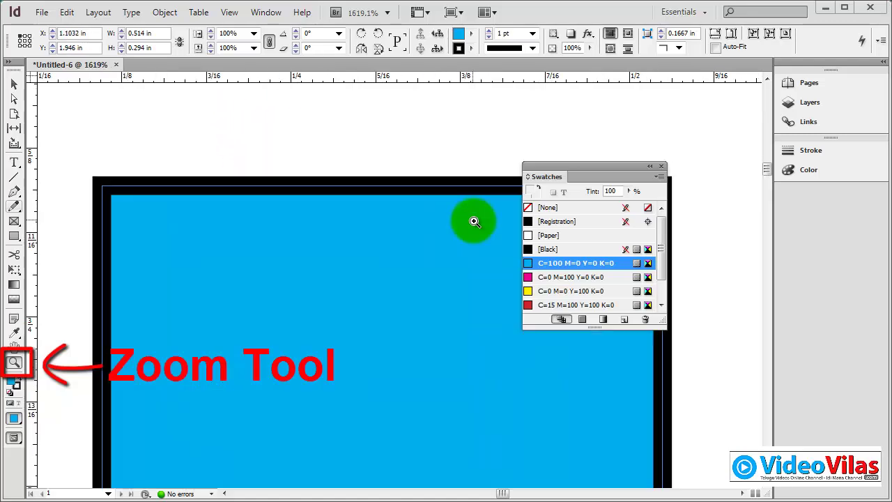
drag(578, 173, 645, 168)
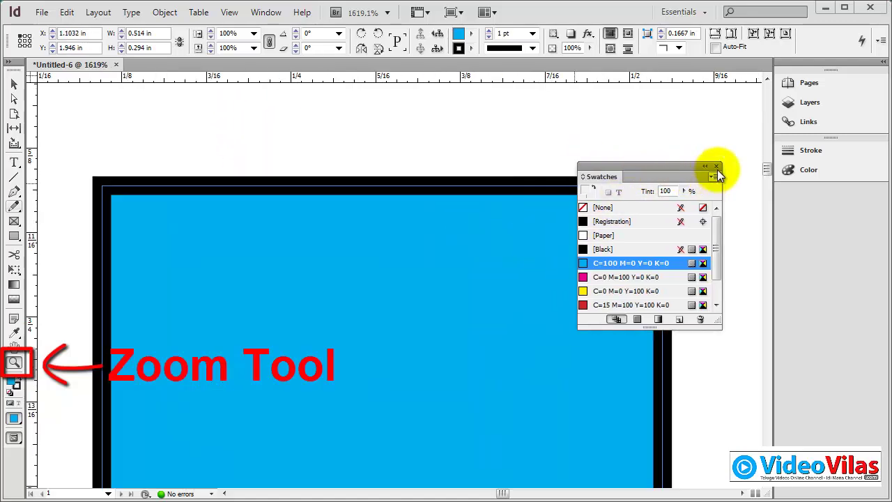
click(716, 167)
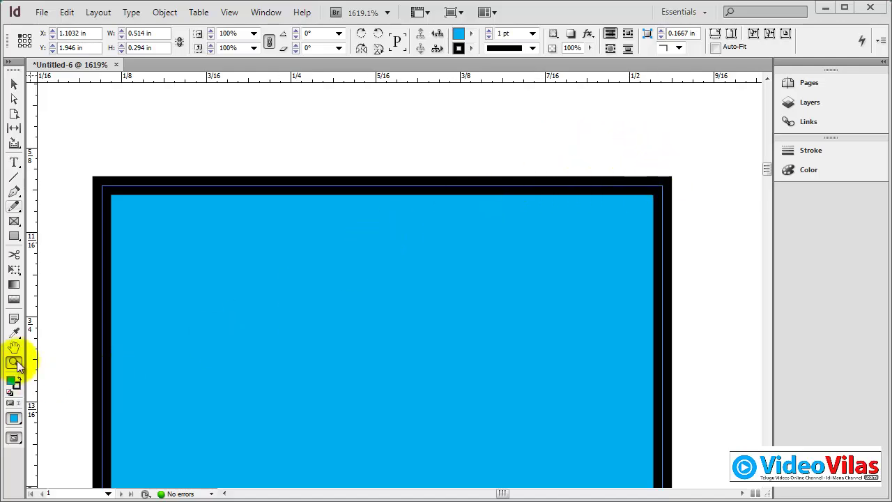
Zoom out and back in stepwise around the larger rectangle, and fit the whole page in view.
key(ctrl+minus)
key(ctrl+minus)
key(ctrl+minus)
key(ctrl+minus)
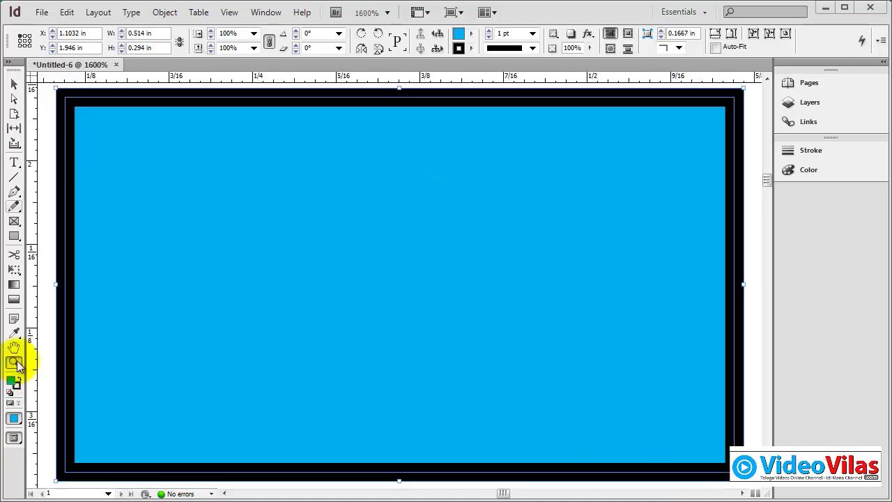
key(ctrl+minus)
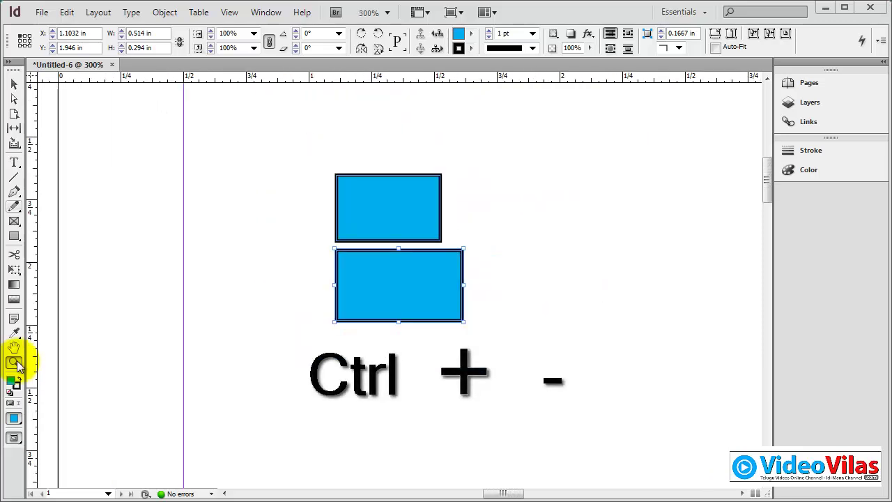
key(ctrl+minus)
key(ctrl+plus)
key(ctrl+plus)
key(ctrl+plus)
key(ctrl+plus)
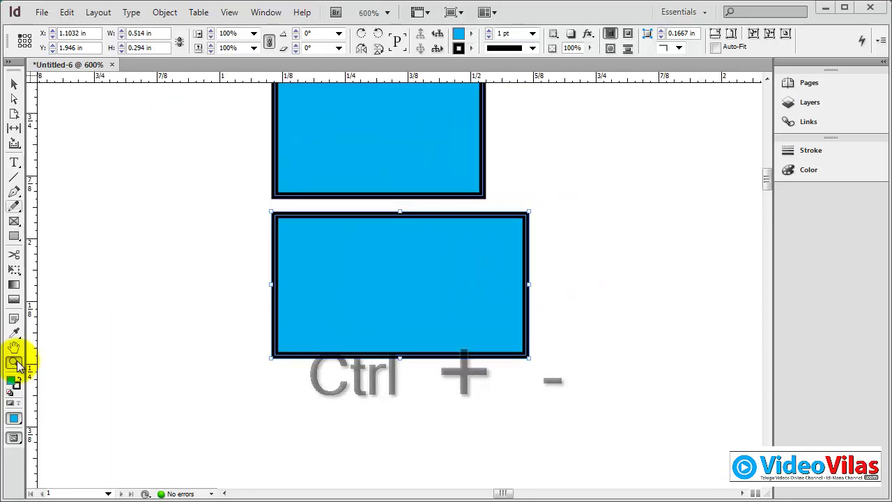
key(ctrl+0)
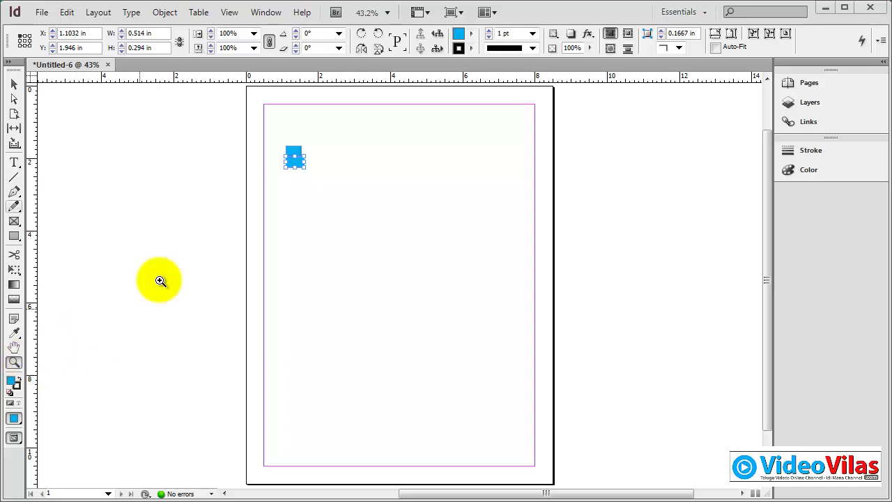
Select both blue rectangles and delete them from the page.
click(14, 83)
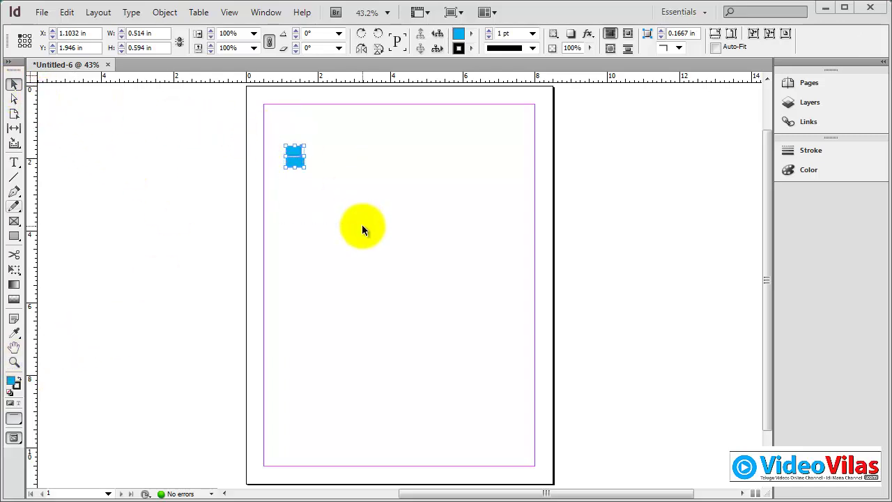
key(Delete)
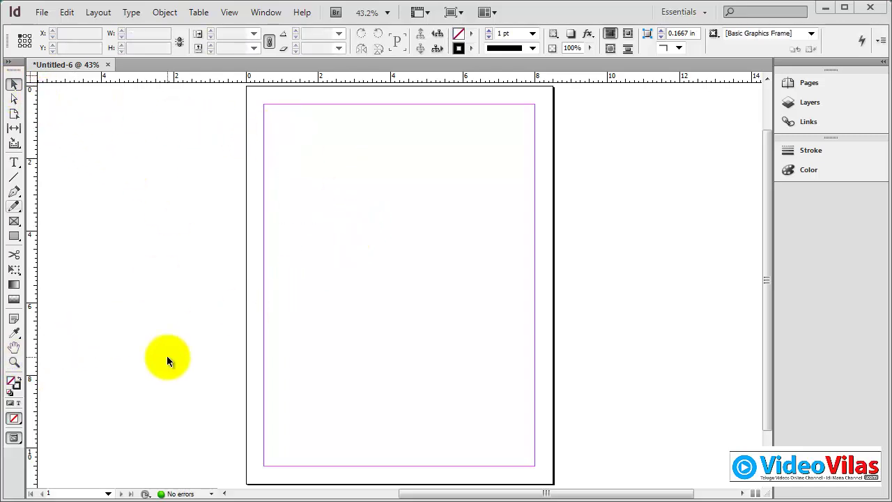
Set the default fill to green and the default stroke to cyan (R 0, G 243, B 238) in the Color Picker.
double_click(13, 389)
drag(377, 203, 333, 208)
click(550, 185)
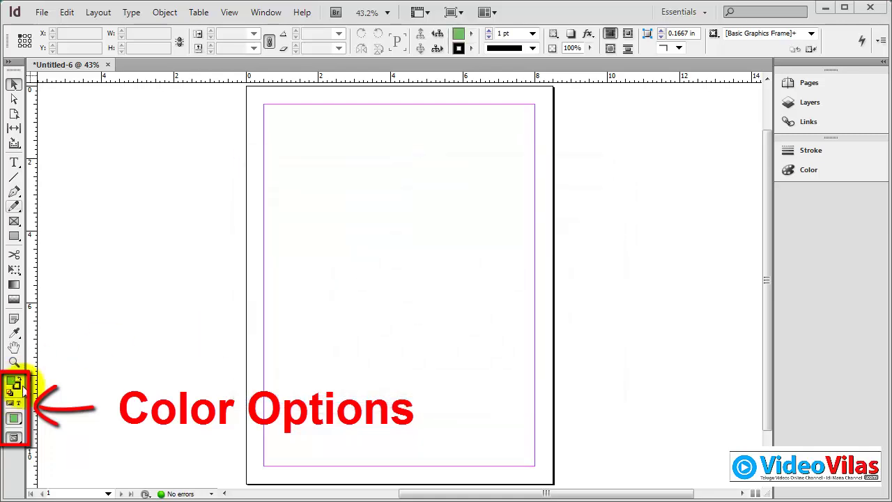
double_click(18, 387)
drag(381, 299, 417, 212)
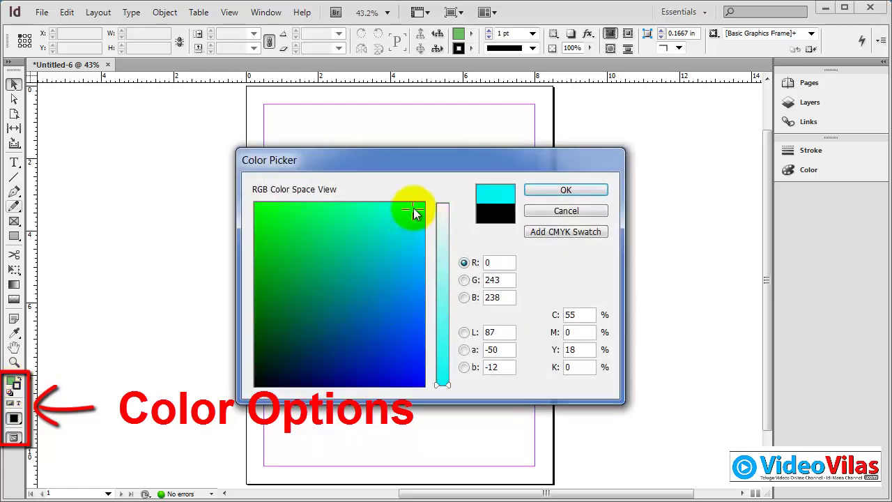
click(566, 190)
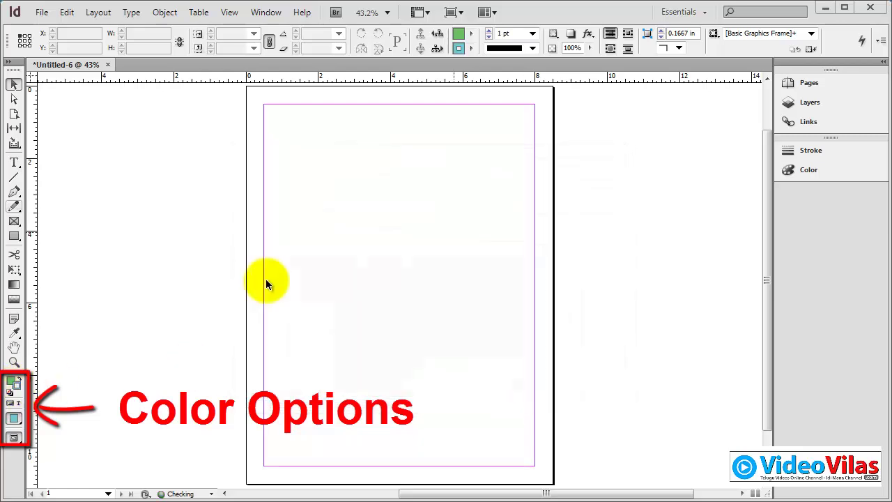
Draw a green rectangle about 4.38 in wide and 3.36 in high in the page's upper half, and set its stroke to 7 pt.
click(11, 380)
click(18, 238)
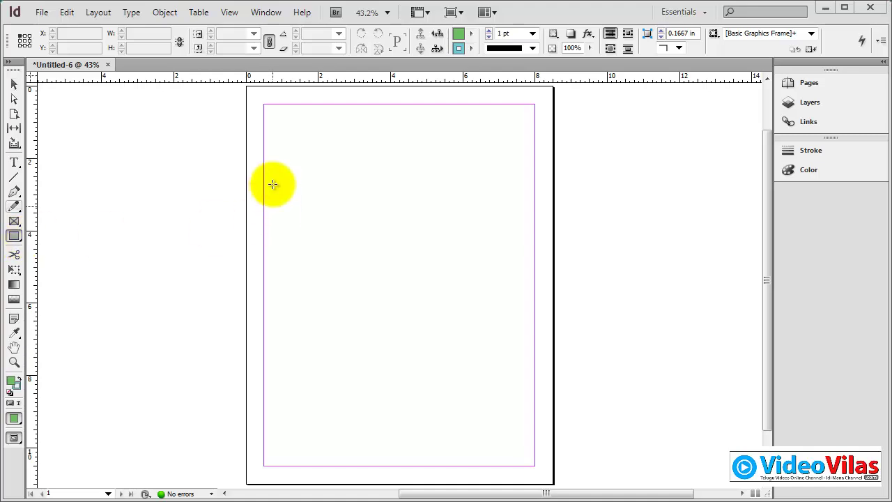
mouse_move(302, 150)
mouse_down()
mouse_move(416, 250)
mouse_move(460, 271)
mouse_up()
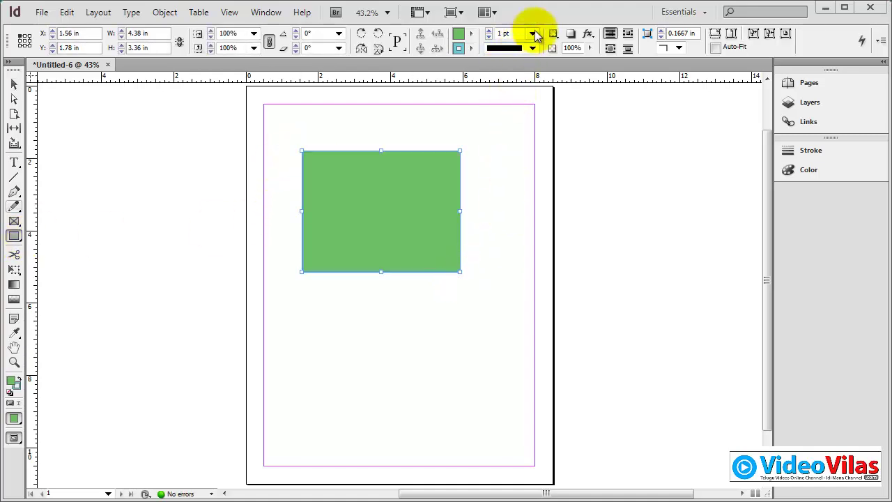
click(533, 33)
click(505, 124)
click(13, 84)
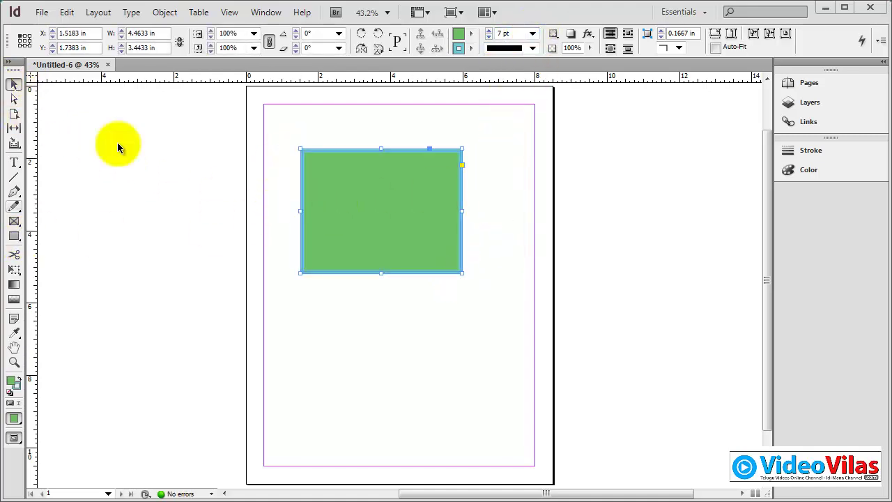
Reselect the rectangle and swap its fill and stroke colours back and forth several times, finishing with the green fill.
click(266, 280)
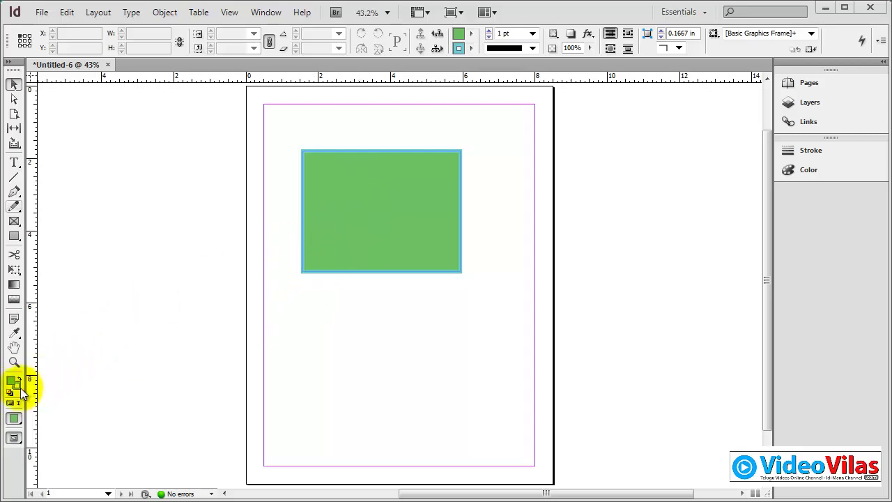
click(381, 261)
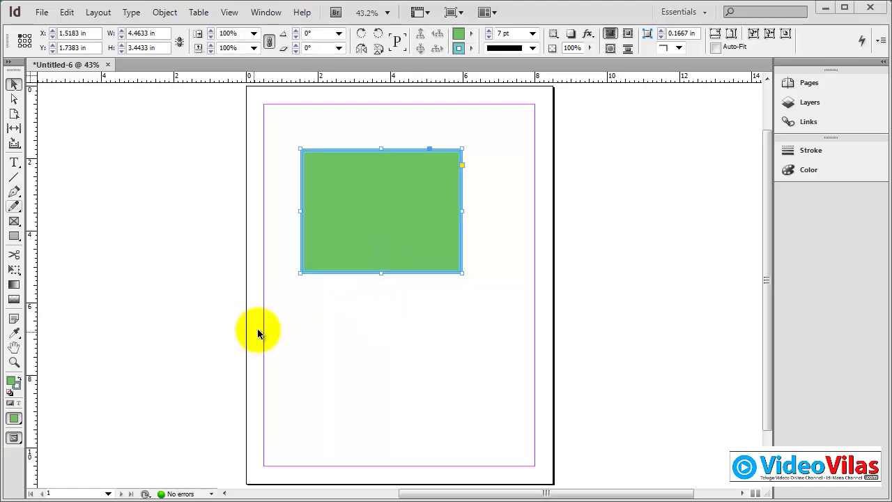
click(18, 378)
click(19, 378)
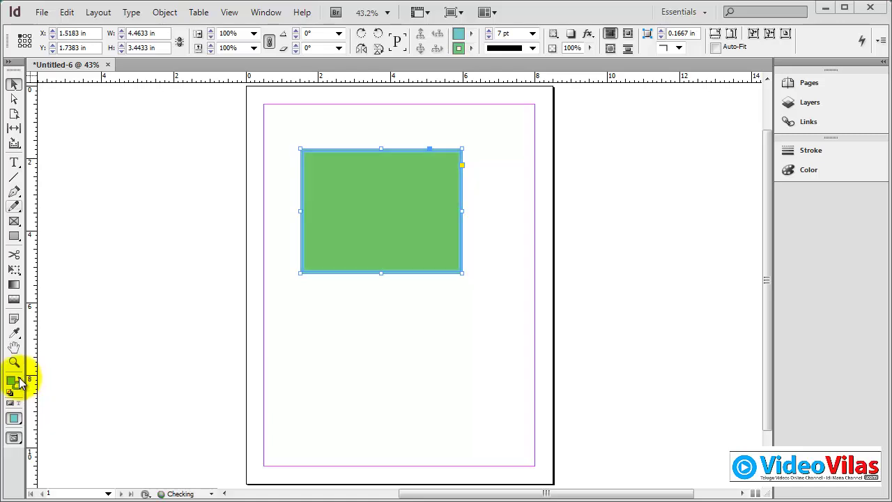
click(19, 378)
click(19, 378)
click(19, 378)
click(18, 378)
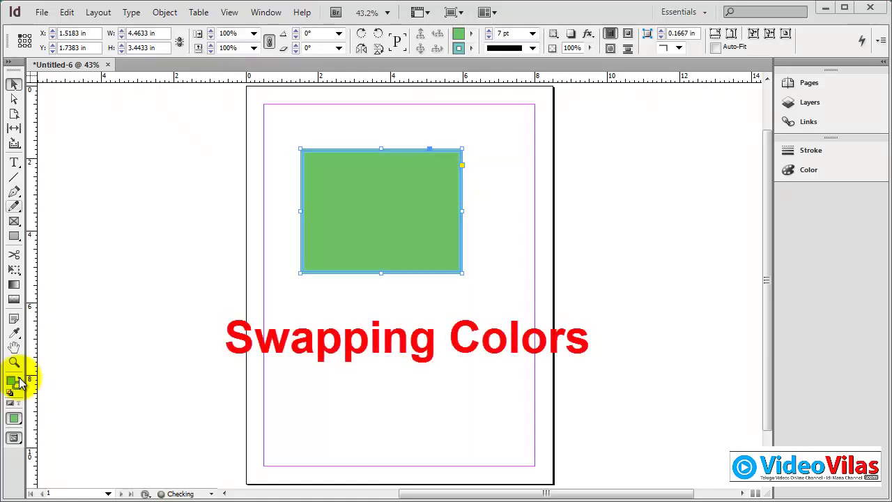
click(19, 378)
click(19, 378)
click(19, 377)
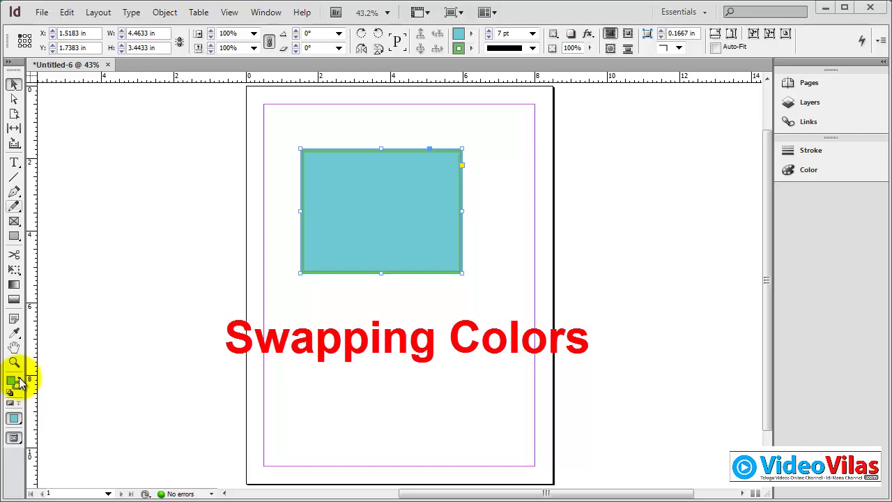
click(19, 378)
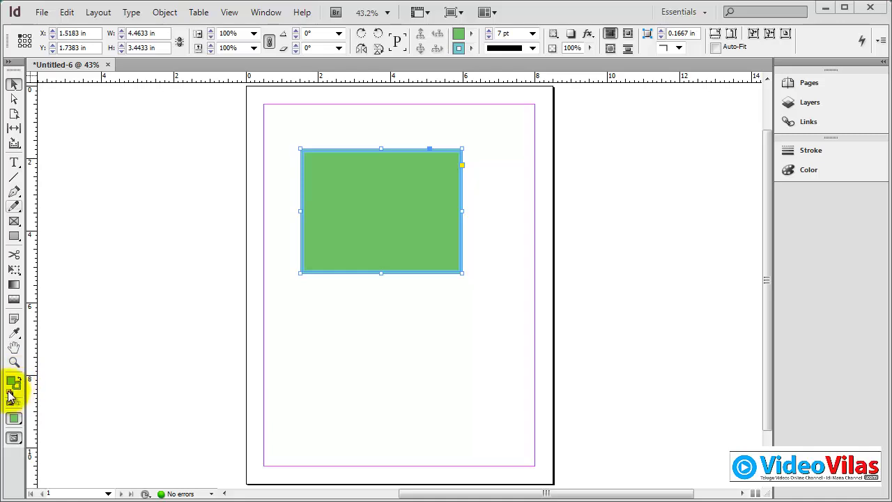
Reset the rectangle to the default fill and stroke, and apply the last-used green colour to its fill.
click(10, 396)
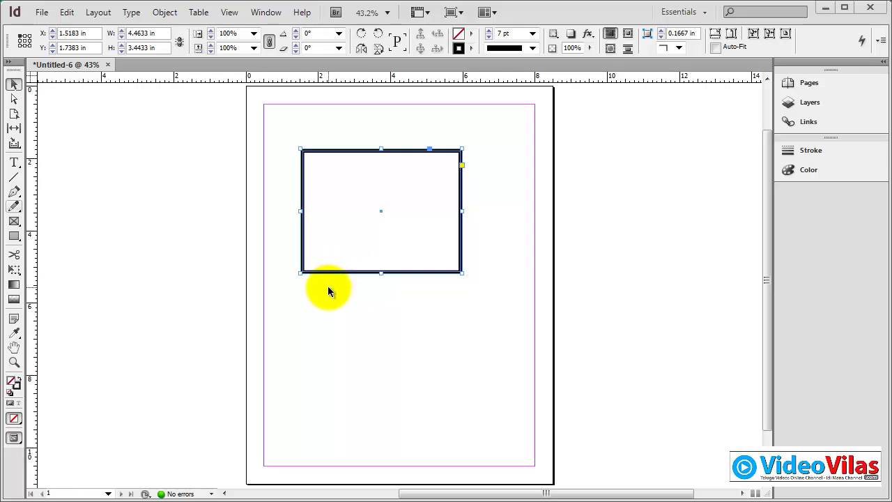
click(15, 421)
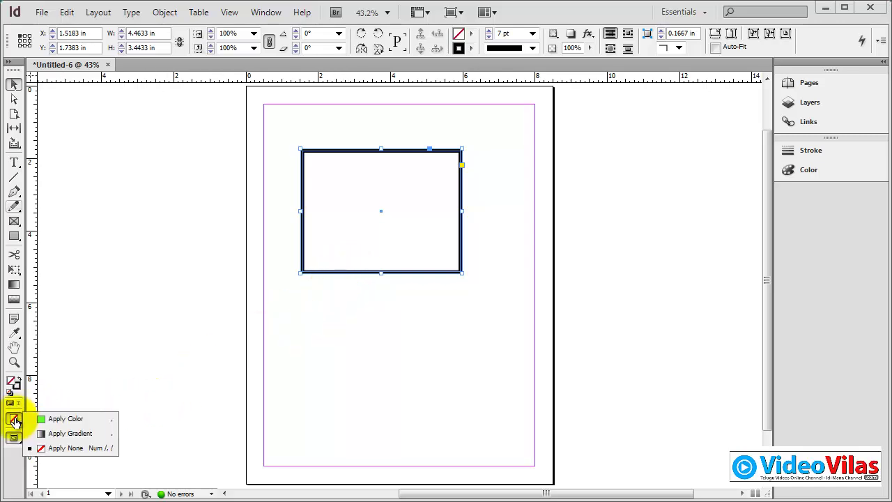
click(74, 421)
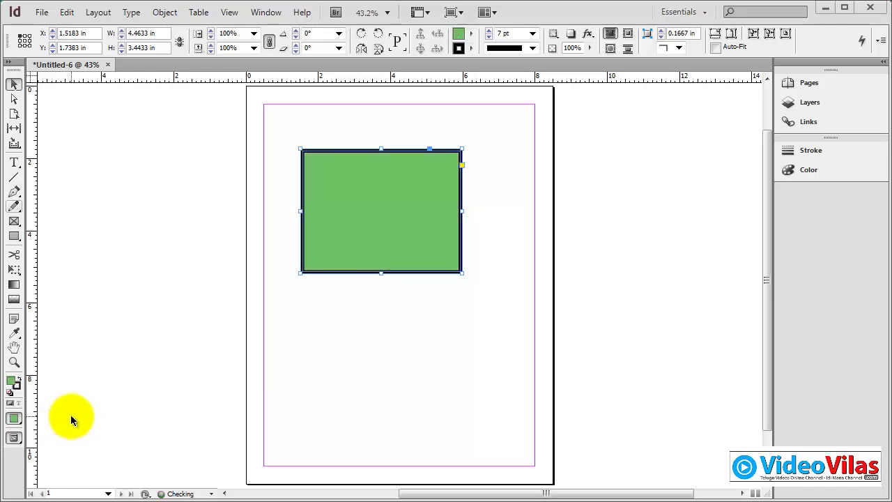
Apply the gradient to the rectangle's fill, and set both its fill and its stroke to none.
click(16, 421)
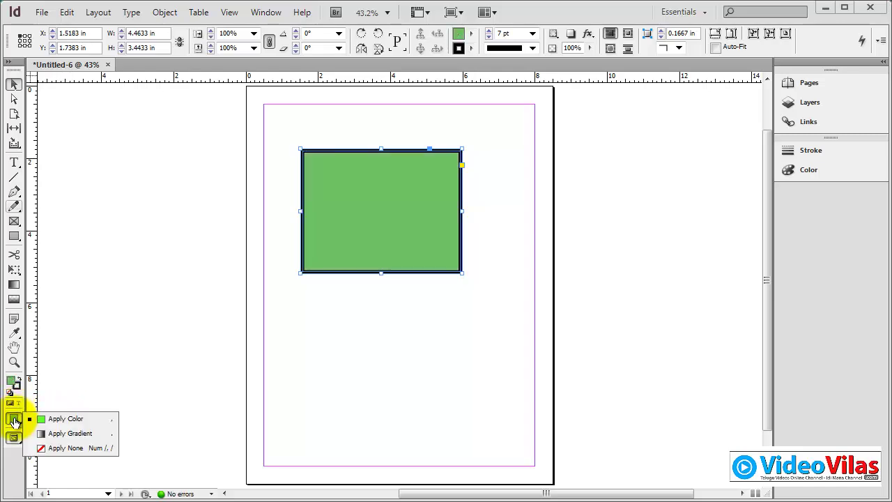
click(53, 436)
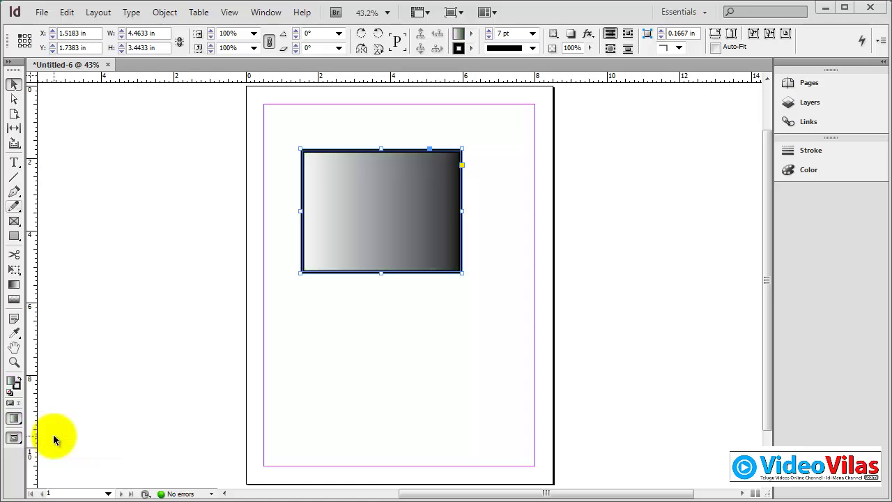
click(15, 421)
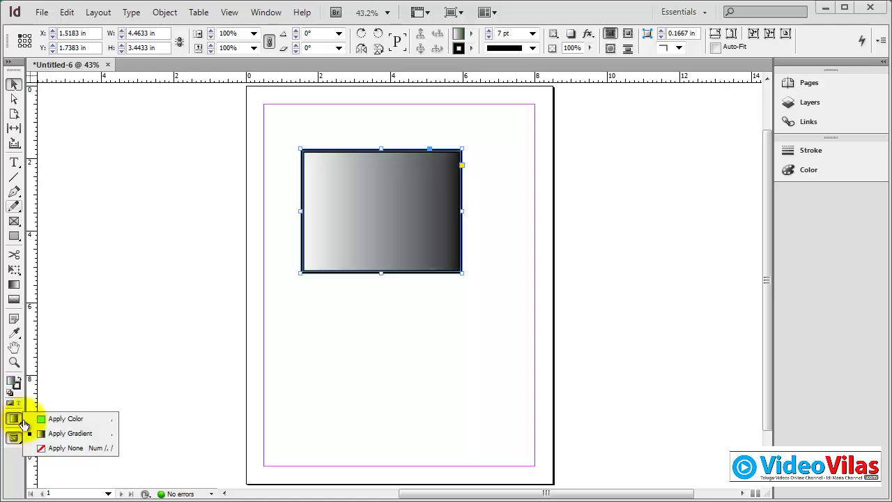
click(69, 449)
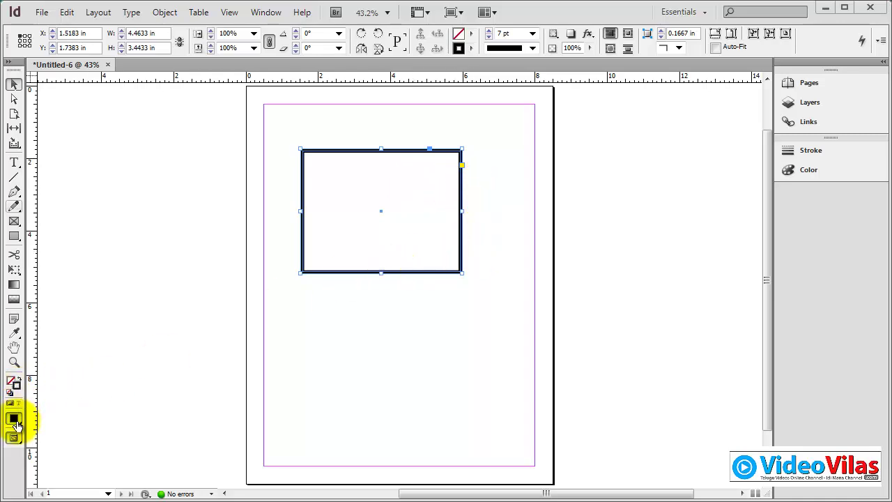
mouse_move(15, 424)
mouse_down()
mouse_move(56, 431)
mouse_move(62, 446)
mouse_up()
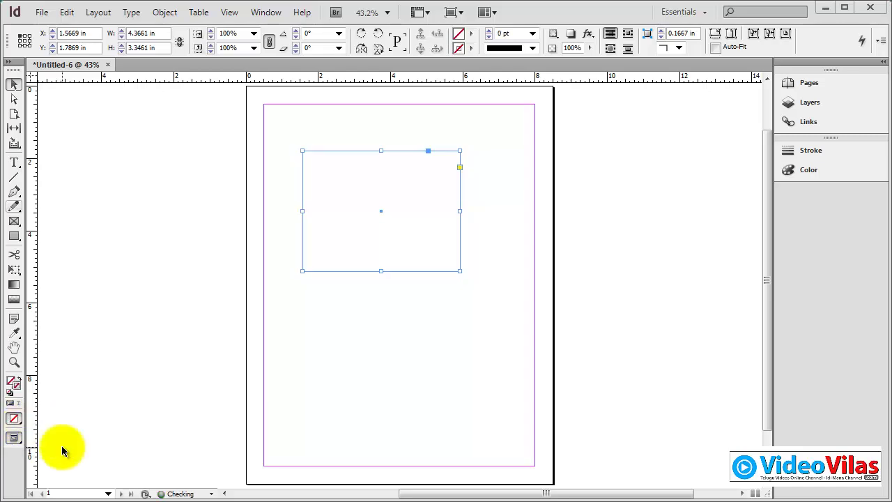
Fill the rectangle with bright green (R 0, G 255, B 104) from the Color Picker, and leave it deselected.
double_click(14, 384)
click(324, 204)
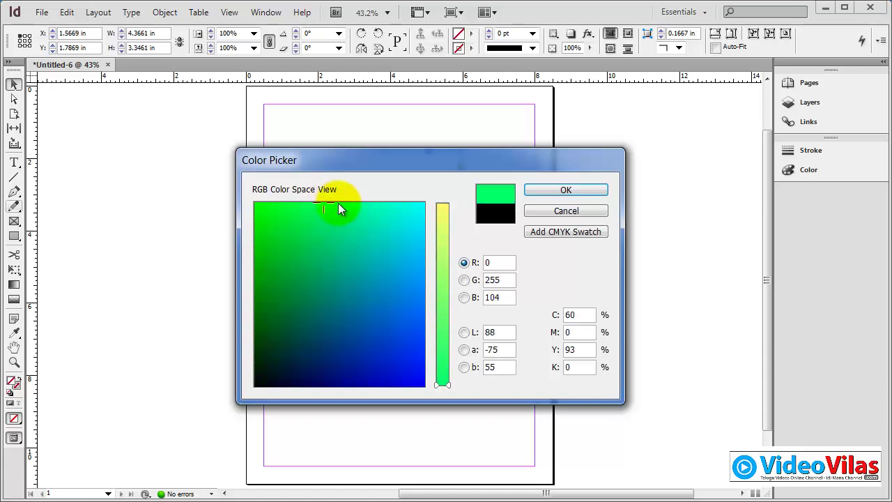
click(583, 192)
click(340, 134)
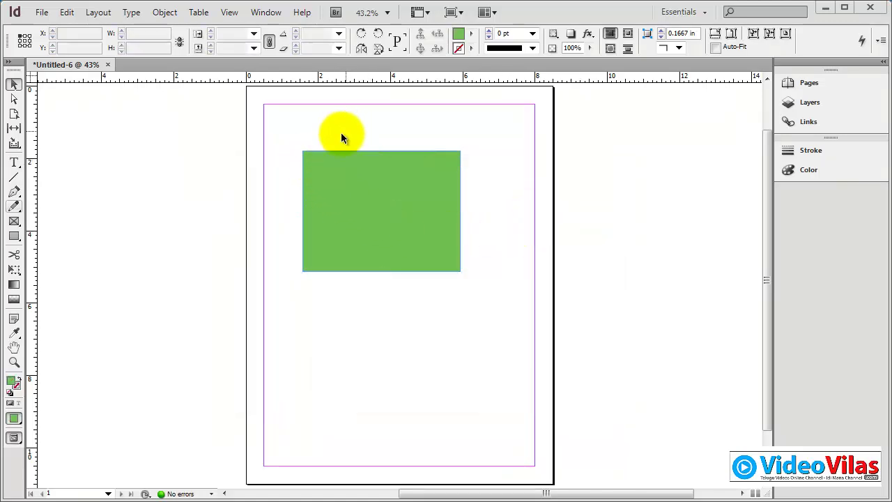
click(338, 215)
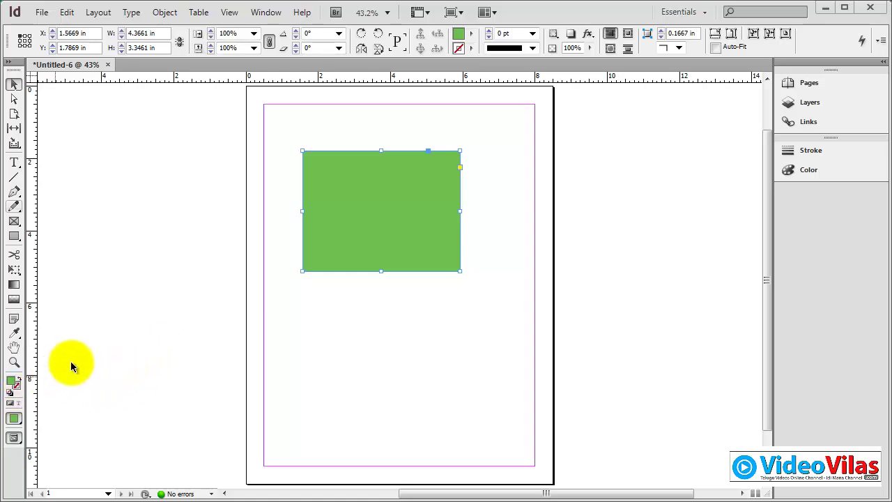
click(206, 277)
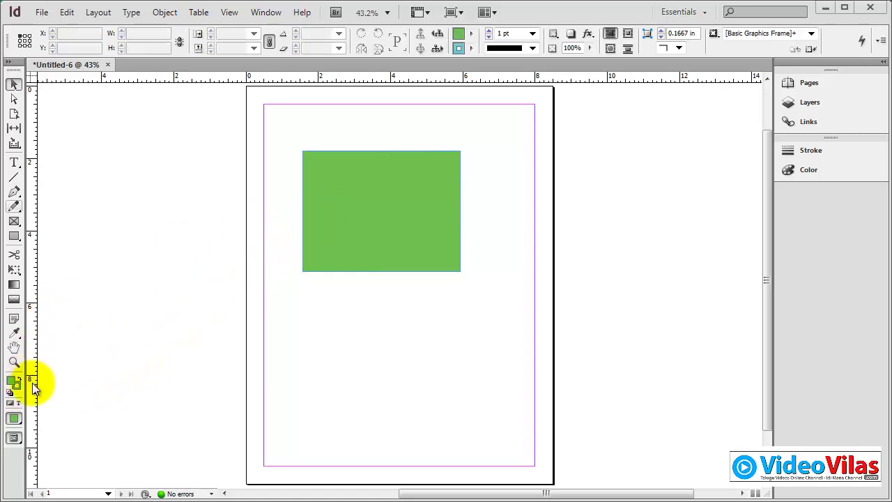
Select the green rectangle and reset it to the default fill and stroke.
click(376, 215)
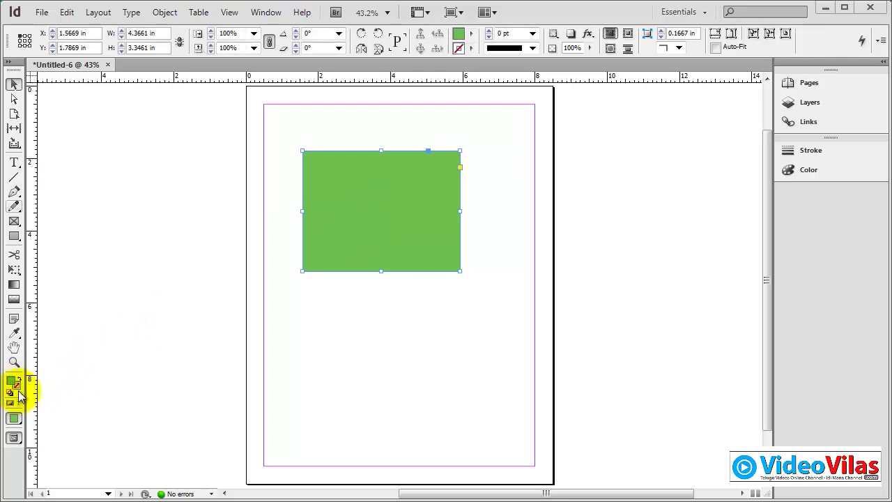
click(16, 421)
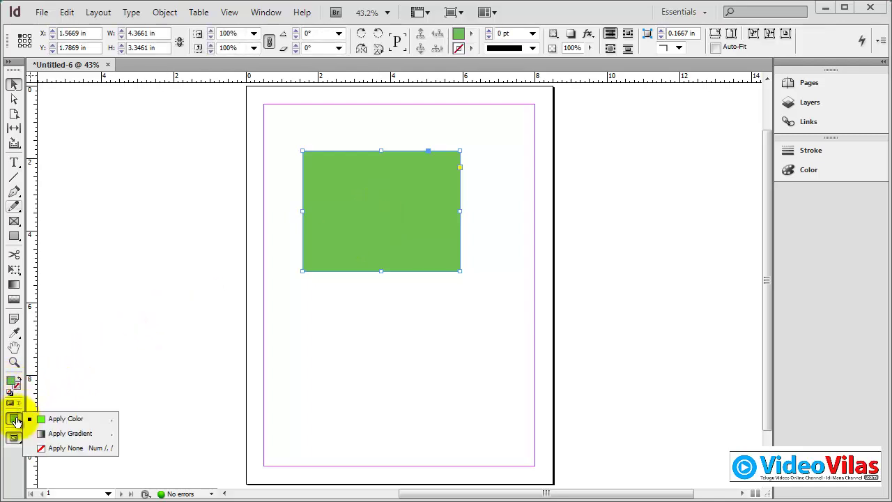
click(15, 421)
click(11, 394)
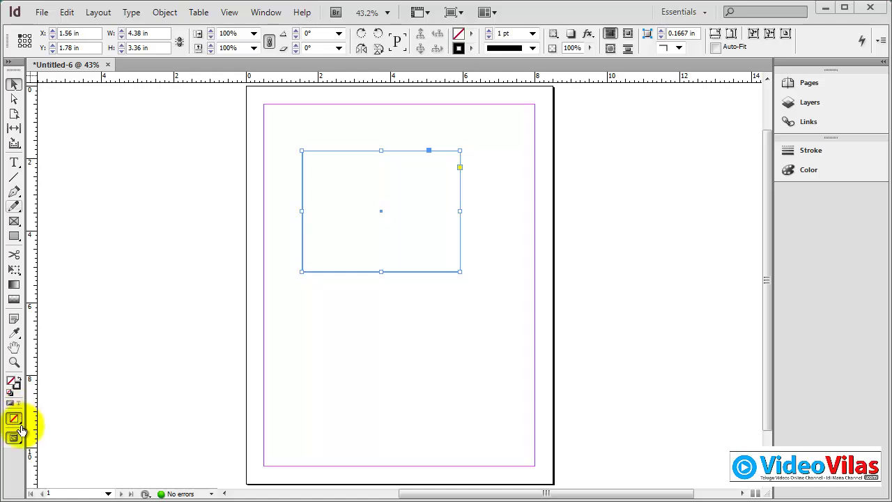
View the page in Preview and Presentation screen modes, return to Normal mode, and look over the remaining mode options.
click(15, 441)
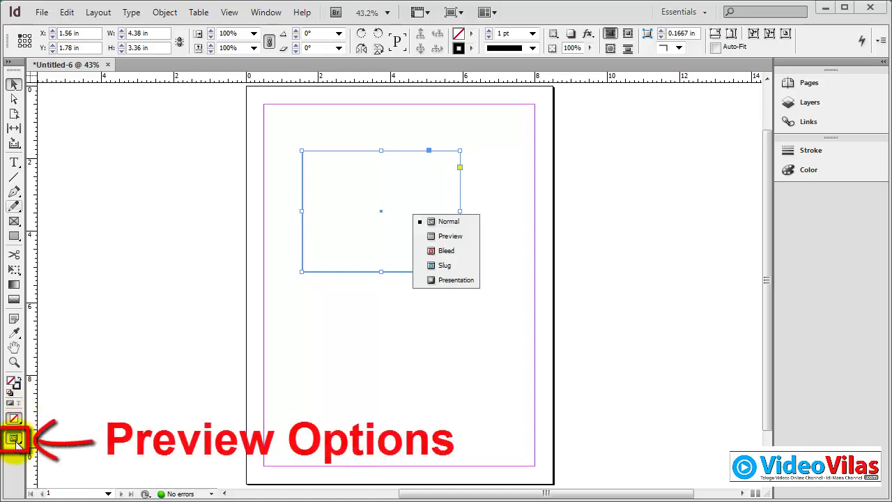
click(450, 236)
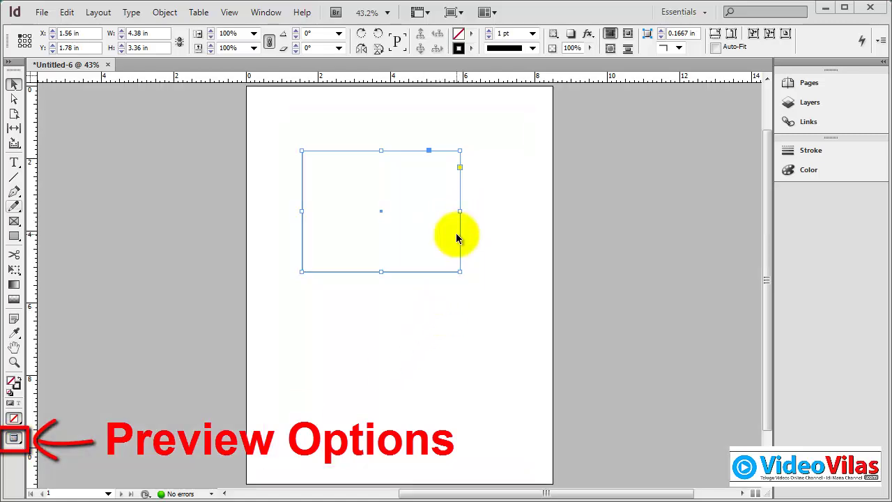
click(15, 442)
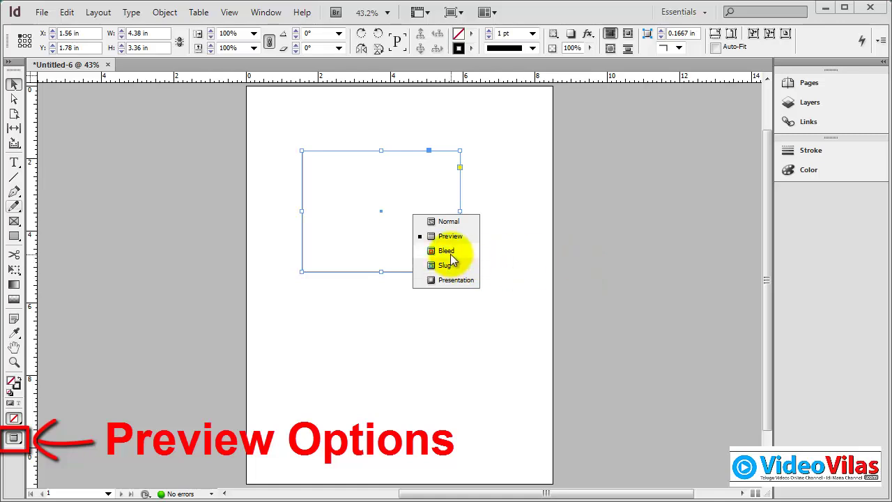
click(450, 279)
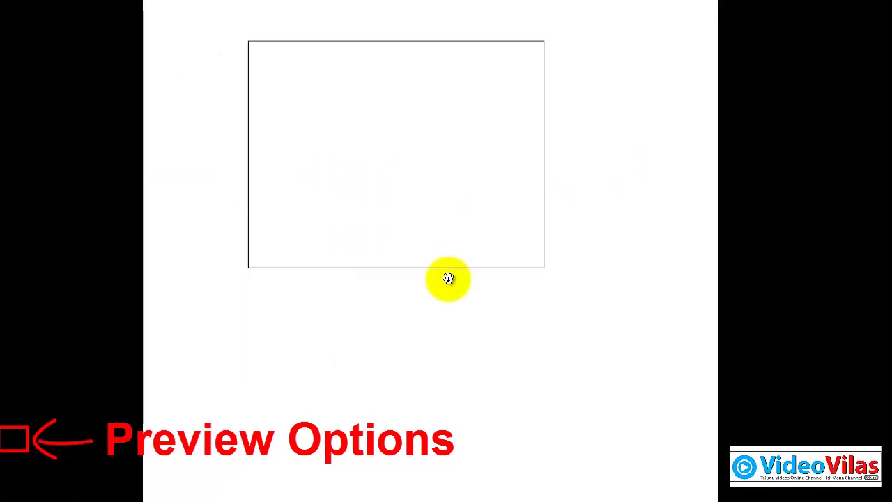
key(Escape)
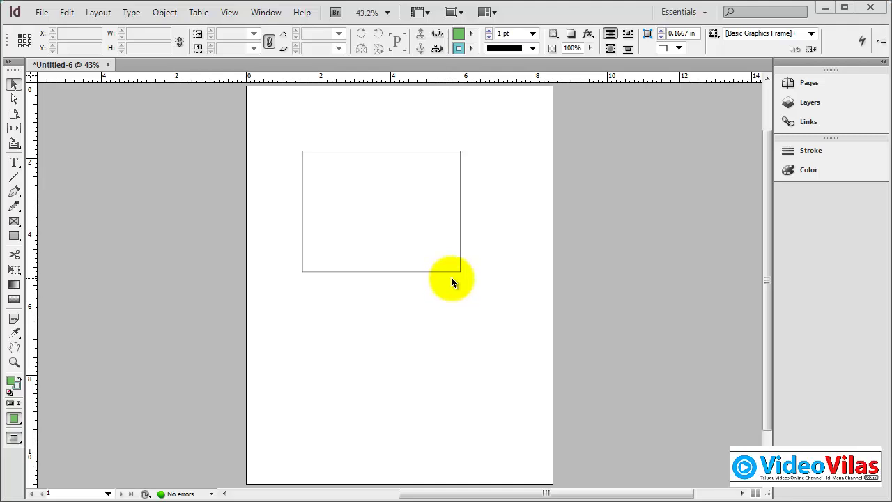
right_click(14, 440)
click(450, 221)
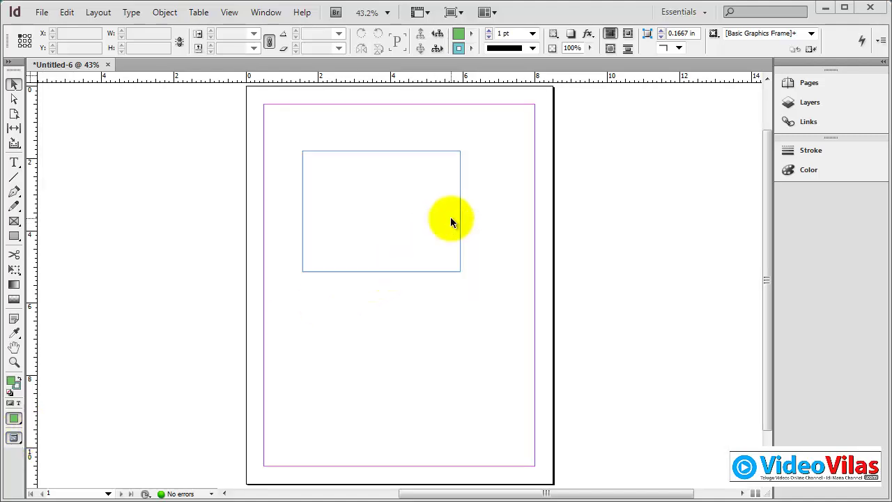
right_click(14, 438)
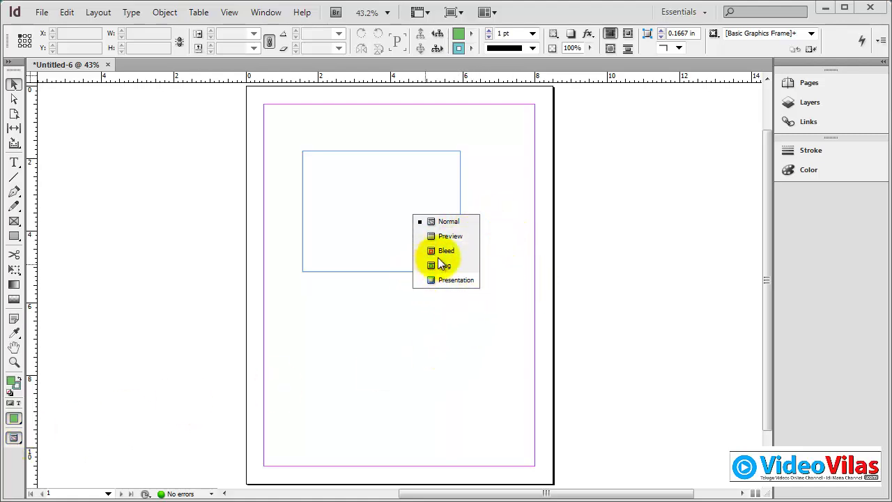
click(179, 175)
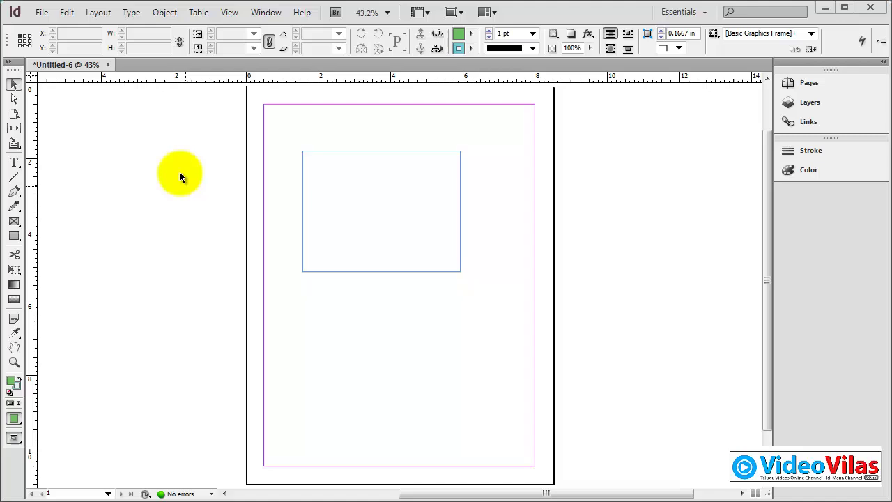
Create a new one-page Letter document with the default settings, expanding the bleed and slug options before confirming.
click(42, 12)
mouse_move(105, 29)
click(273, 30)
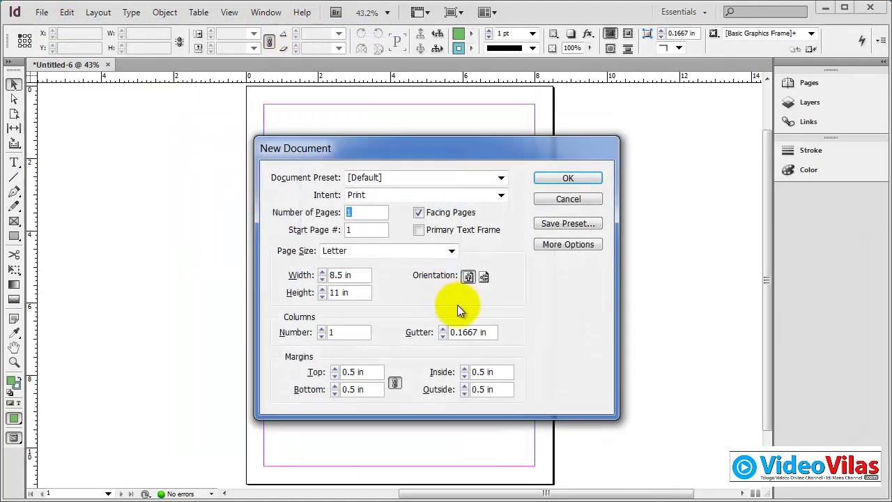
click(559, 247)
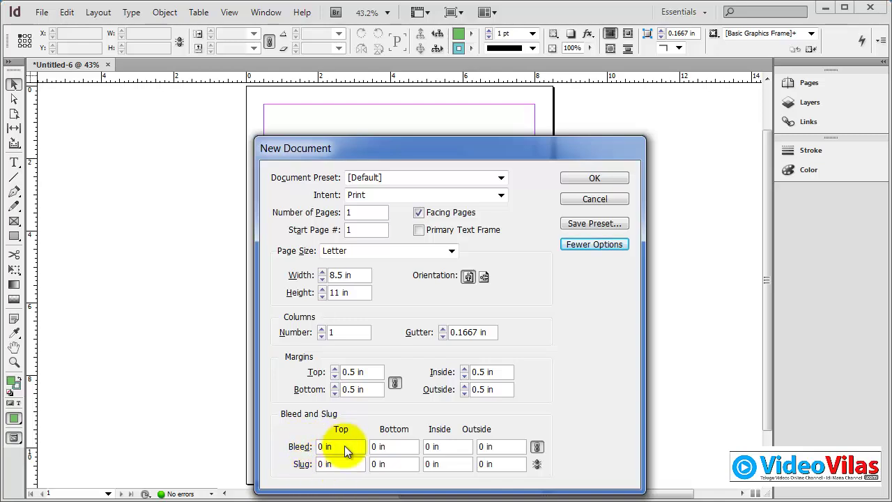
click(591, 177)
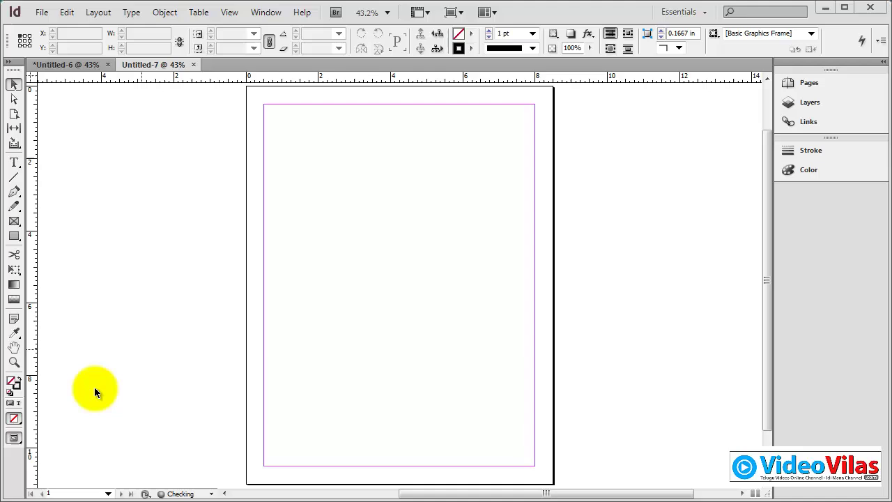
click(14, 437)
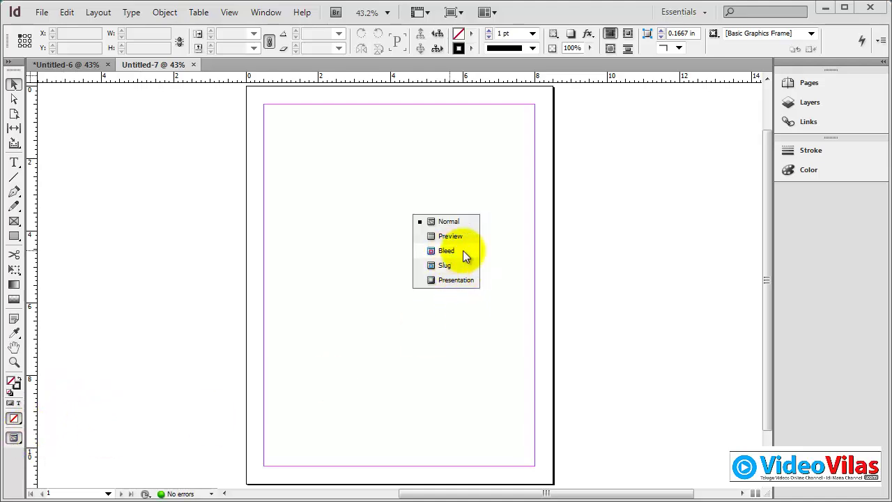
click(510, 219)
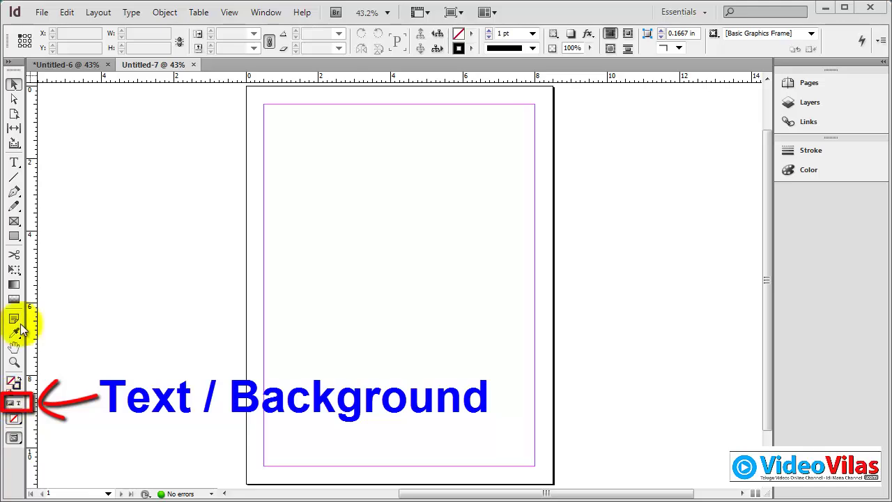
Draw a text frame about 6.1 in wide and 2.4 in high in the page's upper half and fill it with placeholder text.
click(14, 162)
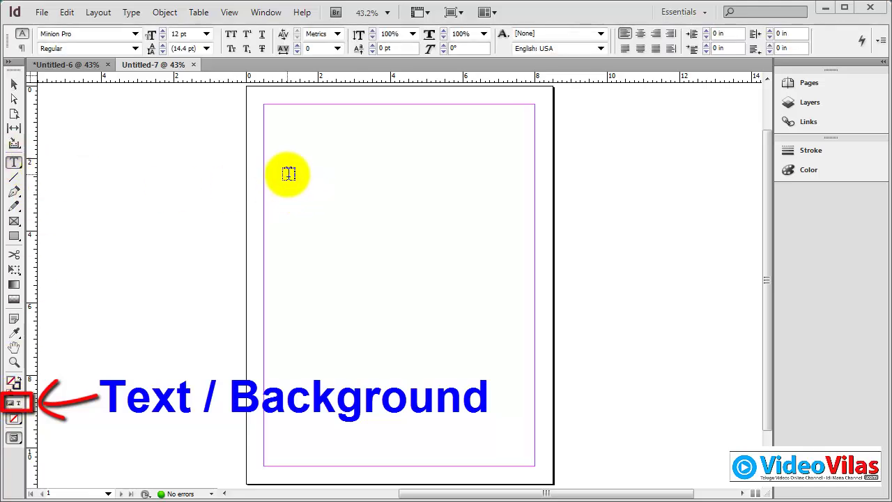
drag(286, 174, 509, 261)
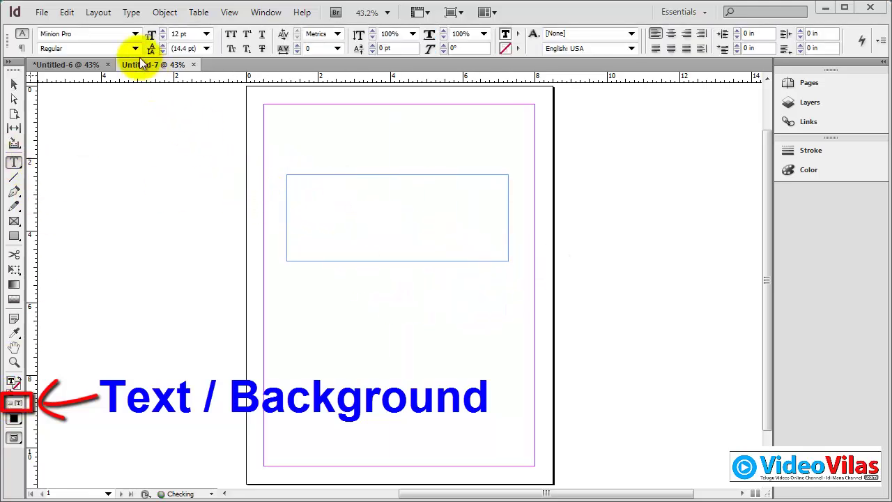
click(131, 11)
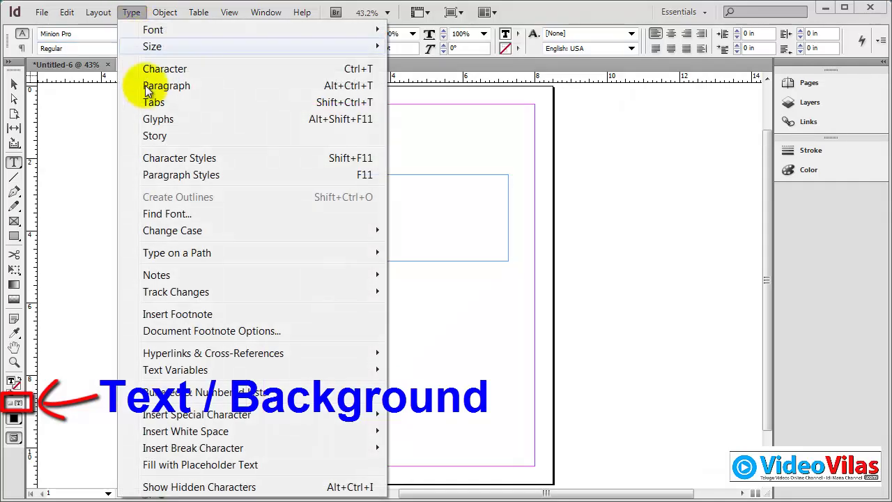
click(175, 464)
Select the text frame, try the C=100 M=0 Y=0 K=0 swatch as its fill, and reset the fill to [None].
click(14, 362)
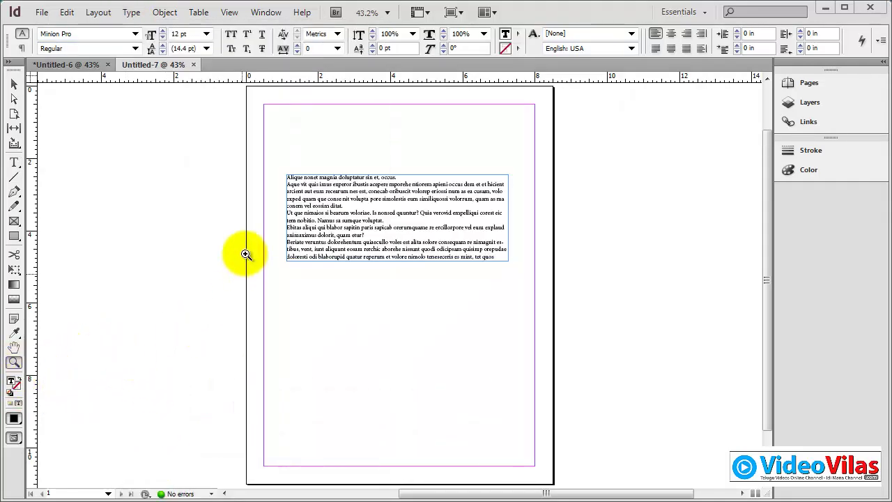
drag(260, 169, 566, 291)
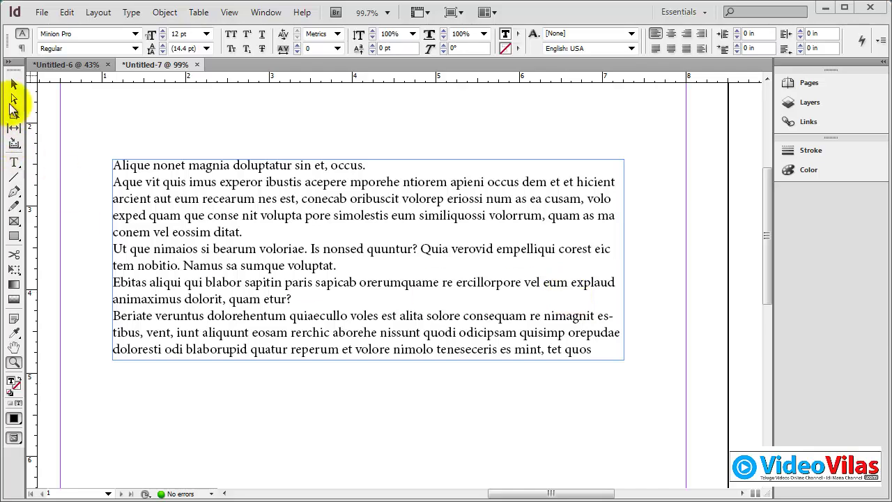
click(14, 84)
click(67, 107)
click(172, 186)
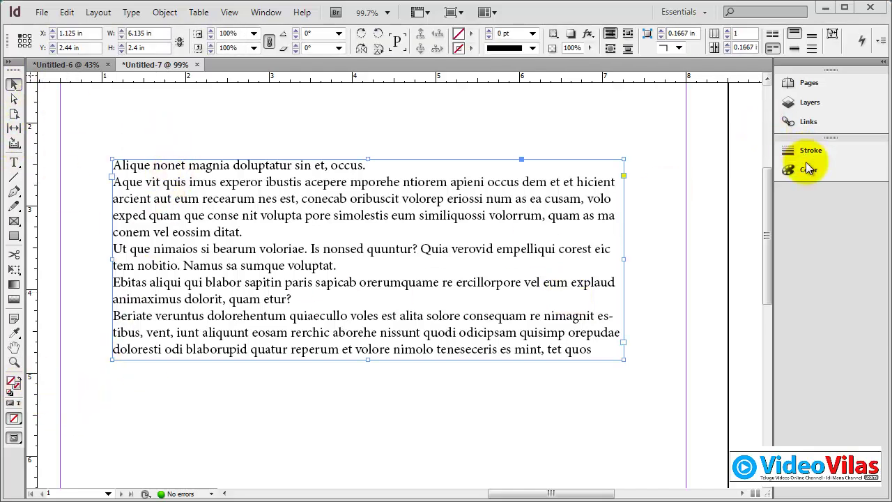
key(F5)
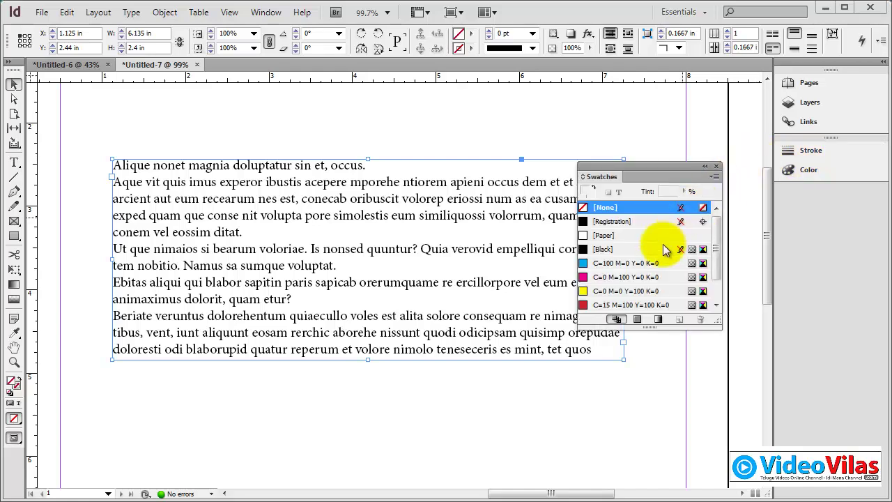
click(623, 265)
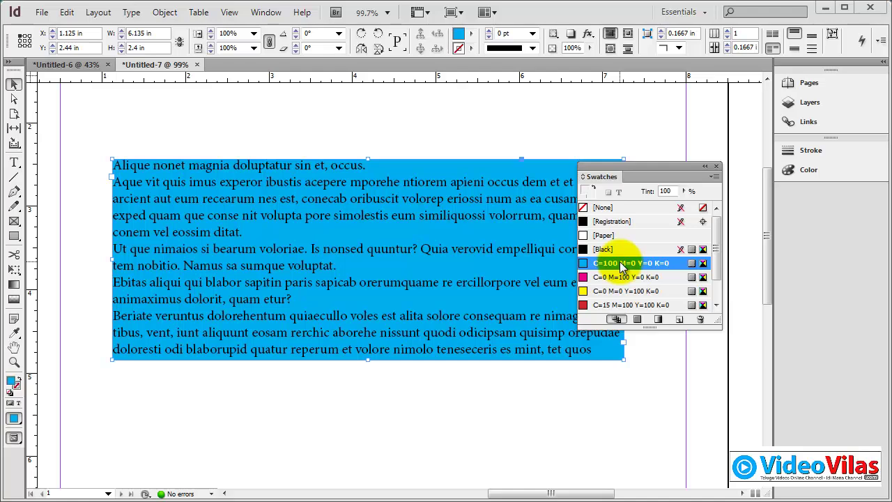
click(604, 209)
drag(621, 176, 676, 208)
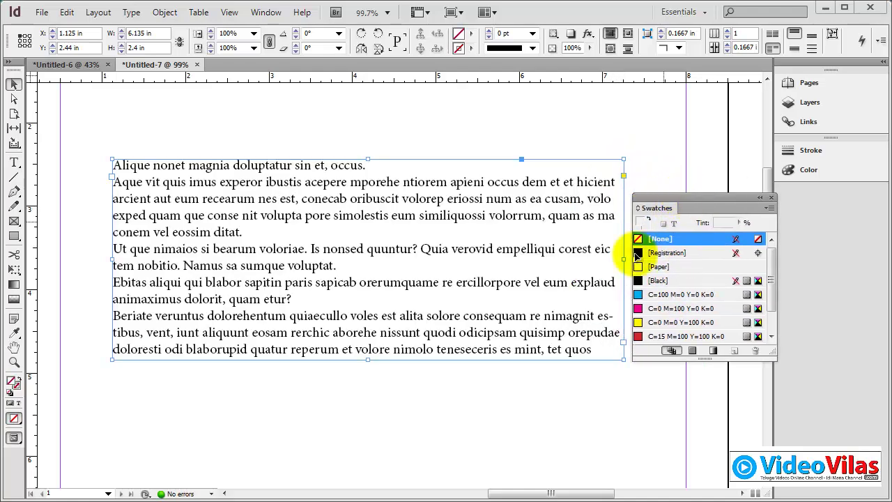
Colour the frame's text with the C=100 M=0 Y=0 K=0 swatch and its container background with C=0 M=0 Y=100 K=0.
click(17, 403)
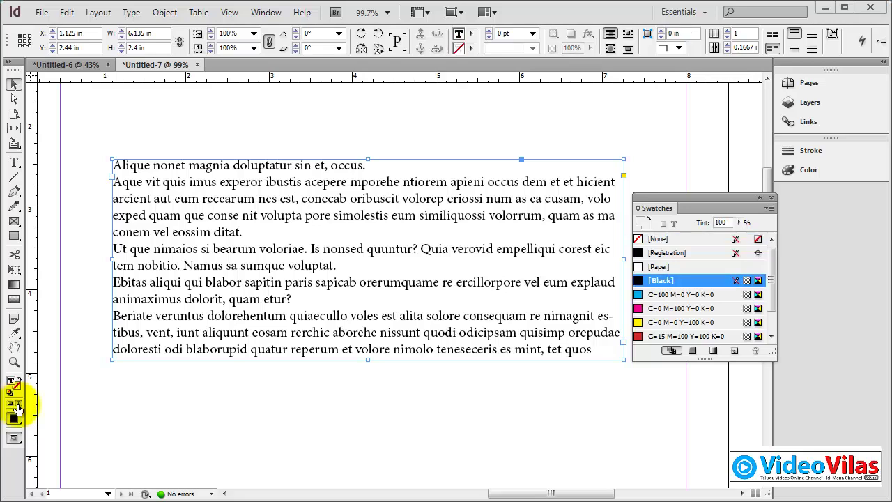
click(639, 294)
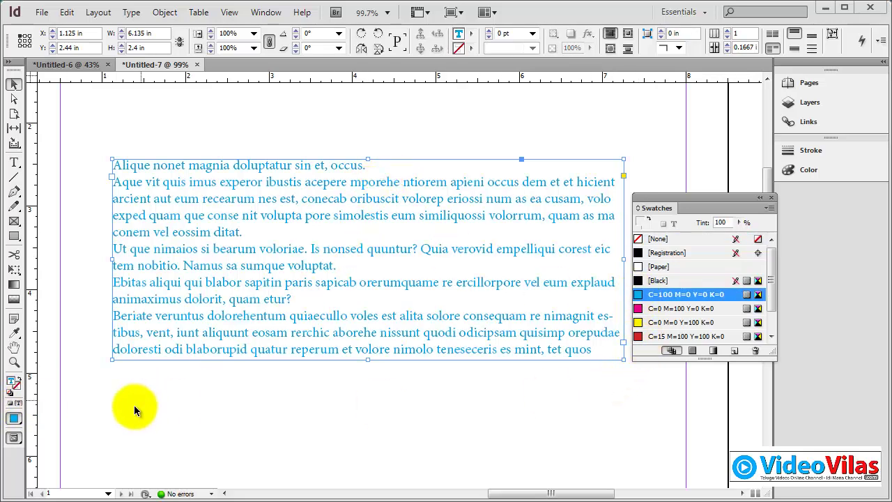
click(11, 404)
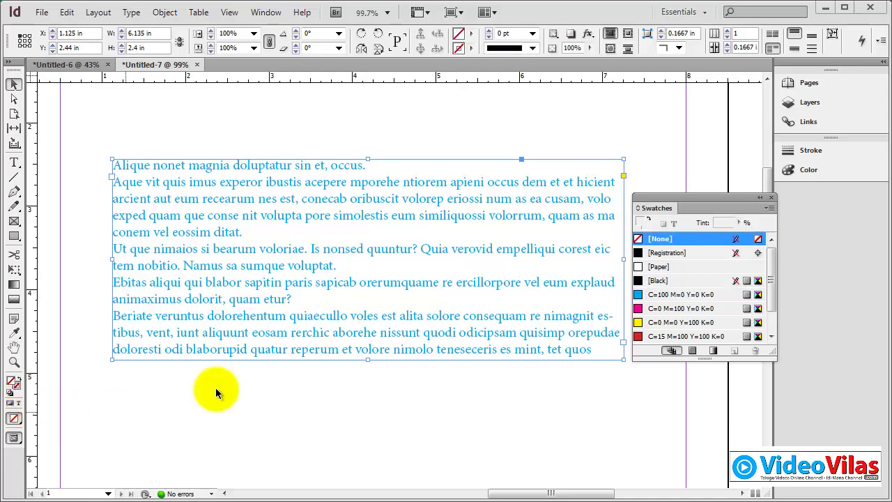
click(640, 323)
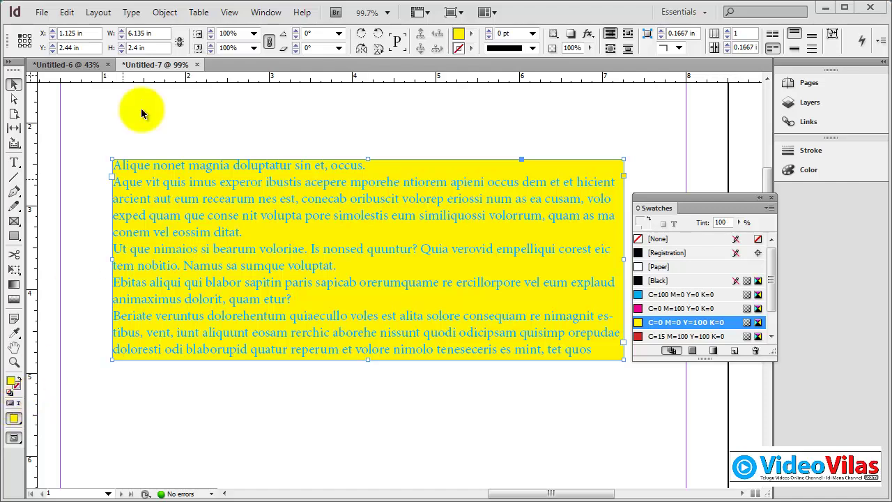
Delete the text frame and close the Swatches panel.
drag(135, 103, 245, 304)
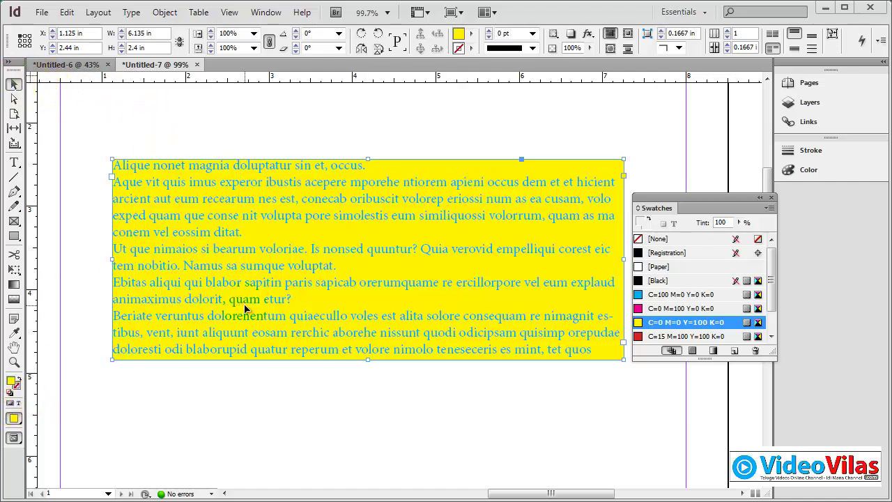
key(Delete)
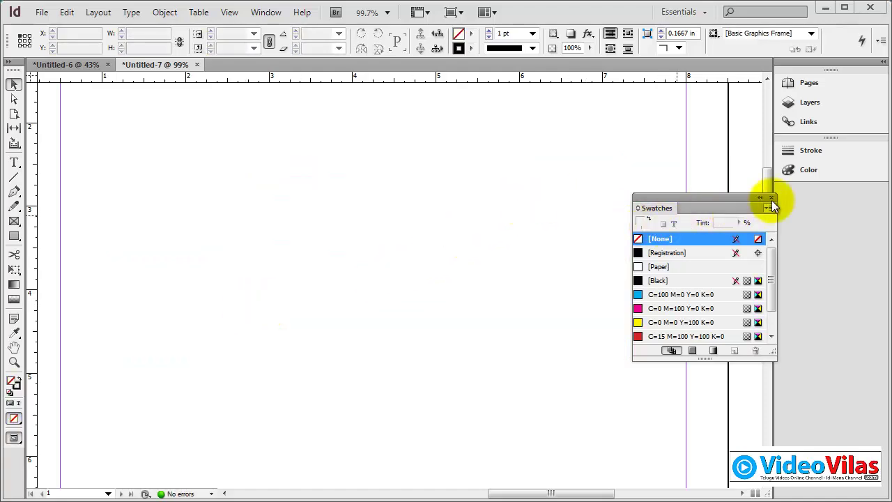
click(772, 198)
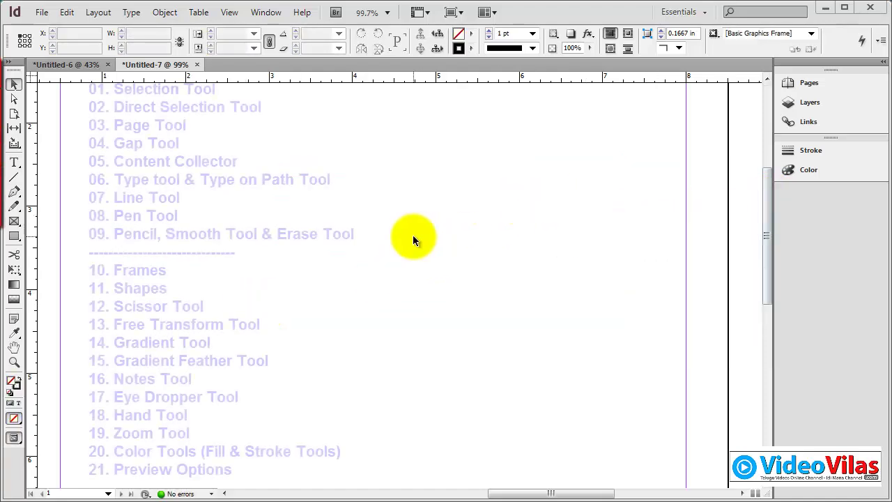
Fit the page in the window and close the Untitled-7 document without saving it.
key(ctrl+0)
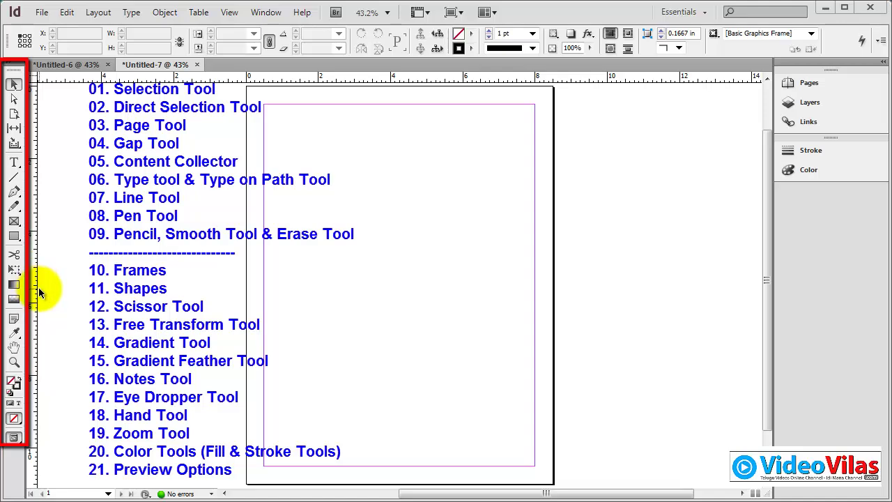
click(198, 64)
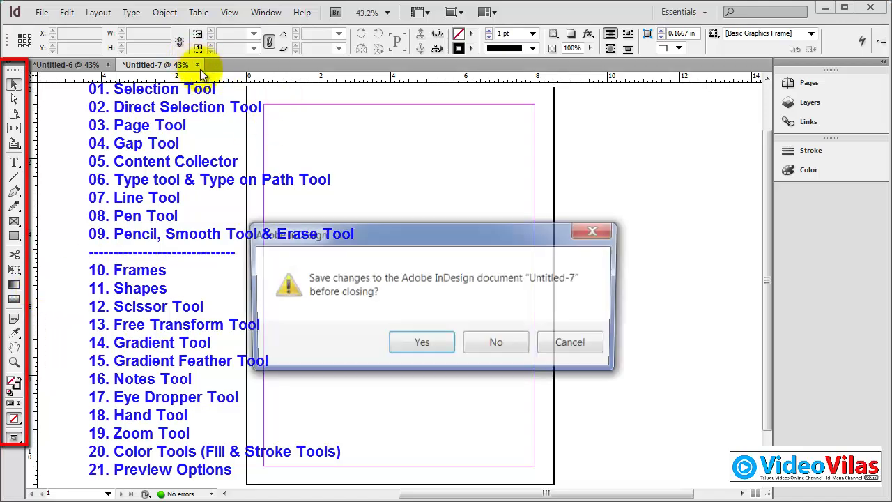
click(473, 342)
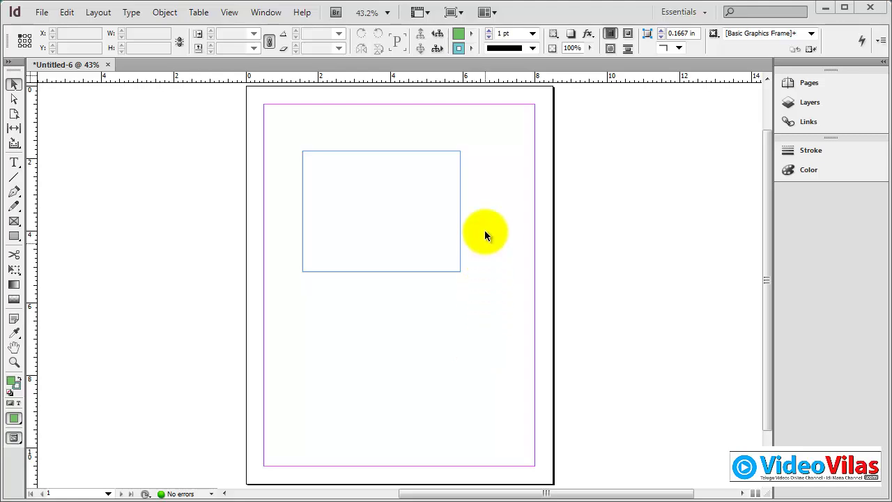
Delete the existing frame from the page and draw a green rectangle about 5.42 in wide and 2.86 in high.
key(ctrl+a)
key(Delete)
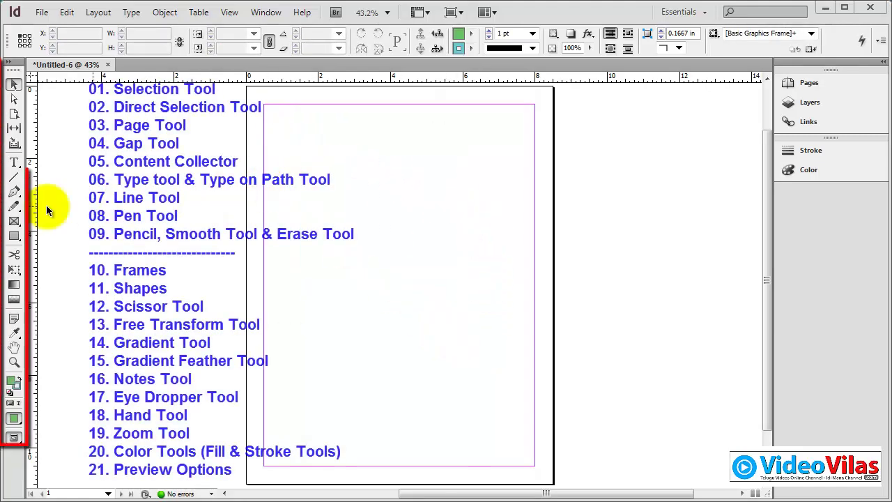
drag(273, 200, 471, 304)
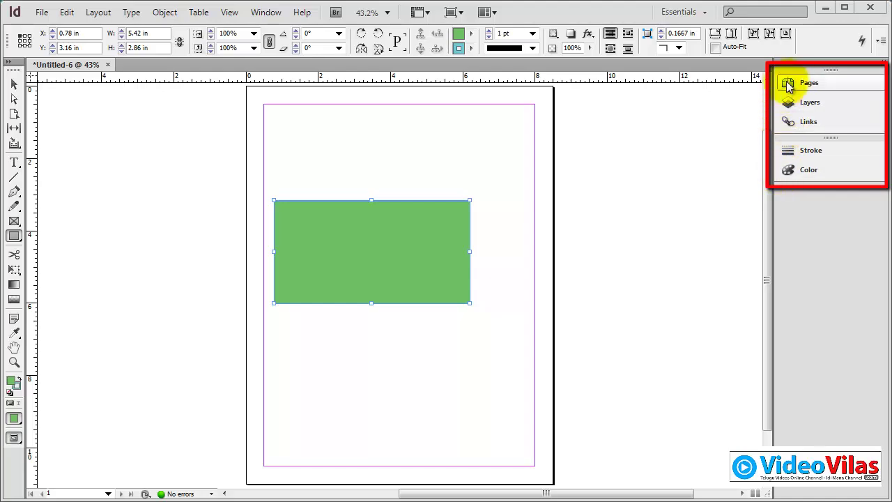
Examine the Stroke, Layers, Pages and Color panels in turn, including the Pages options, collapsing each one after viewing.
click(815, 151)
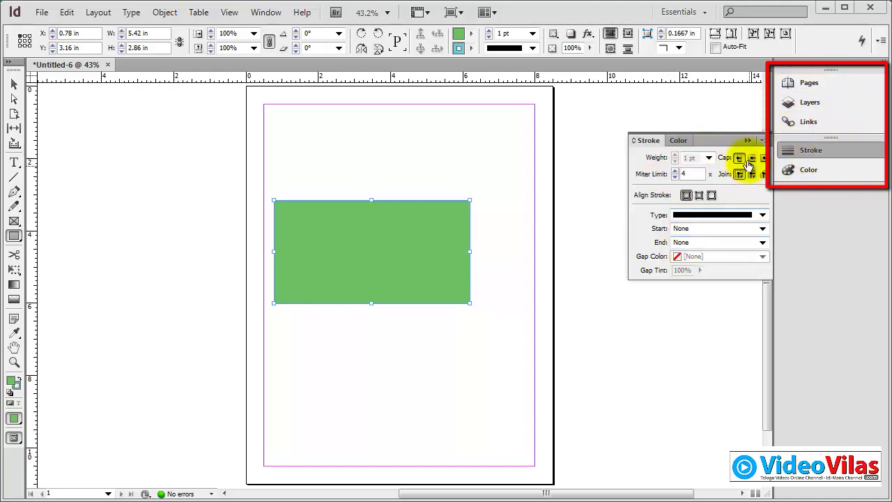
click(804, 152)
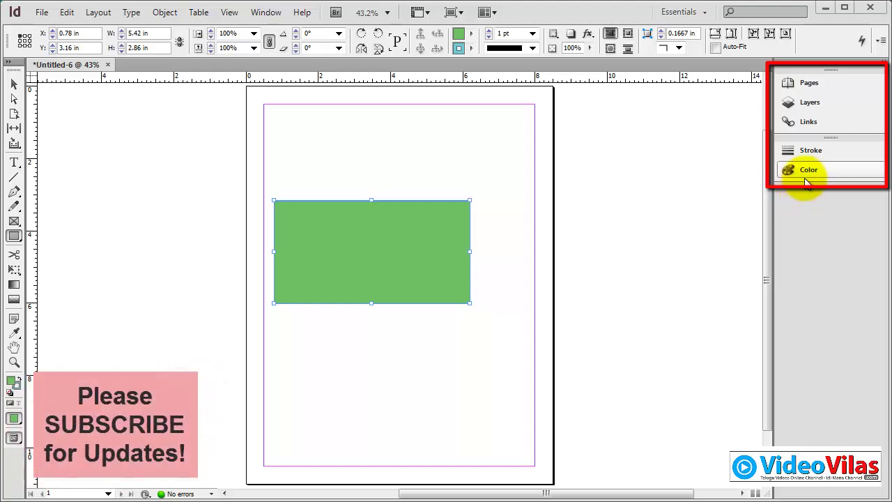
click(808, 104)
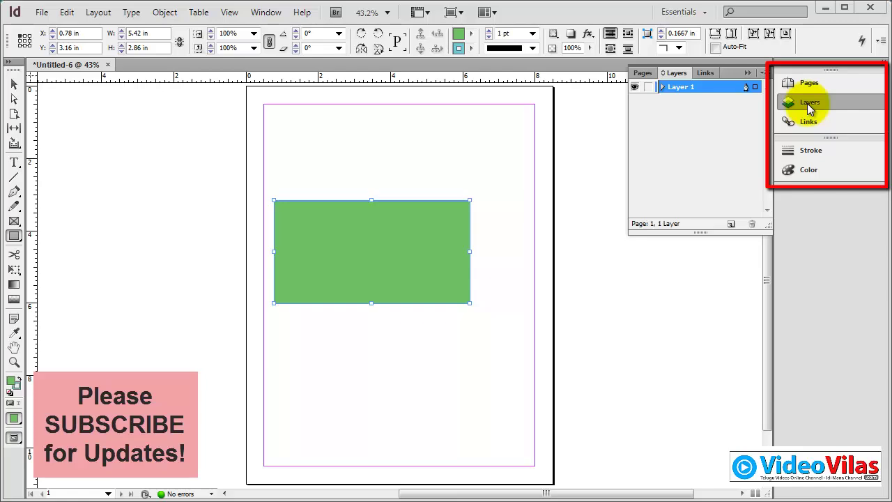
click(808, 103)
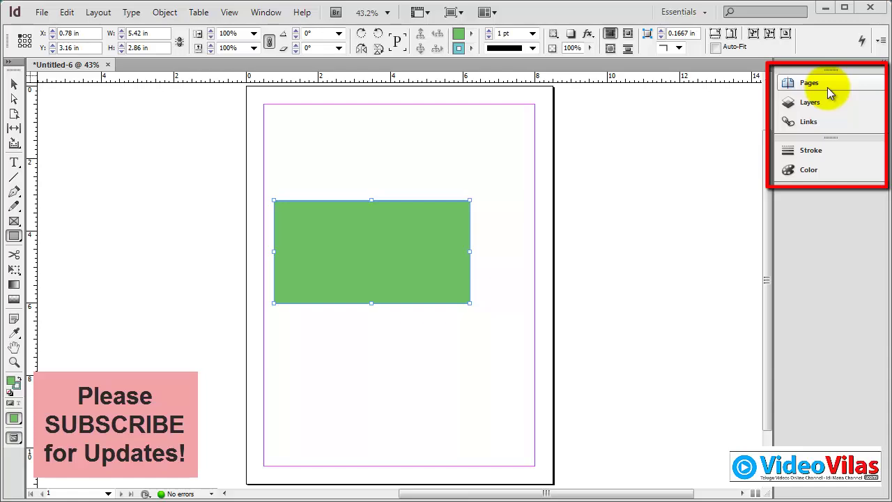
click(809, 84)
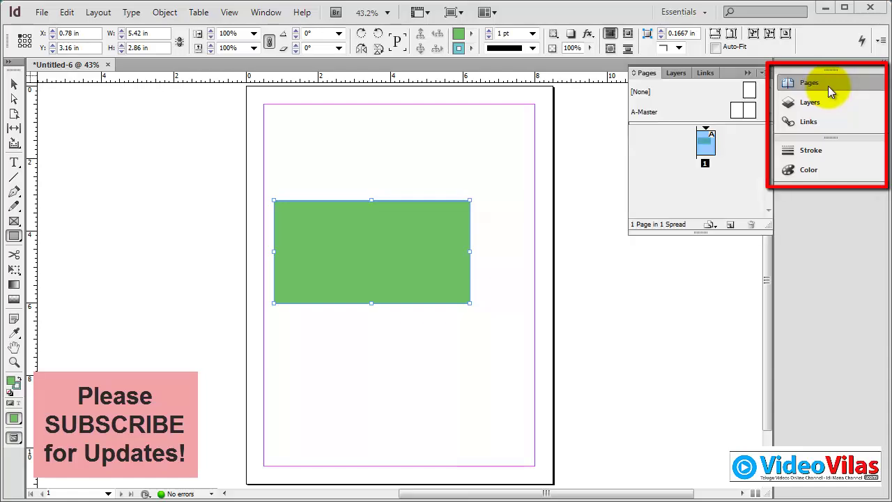
click(762, 73)
click(757, 144)
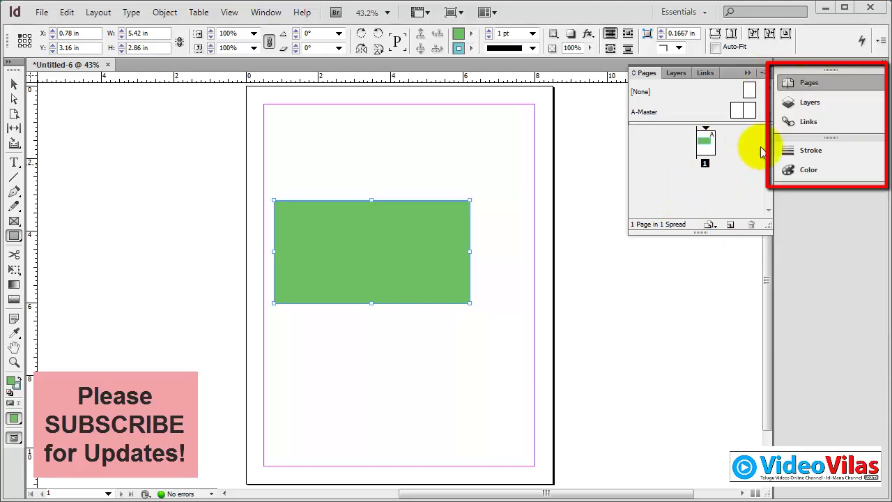
click(801, 89)
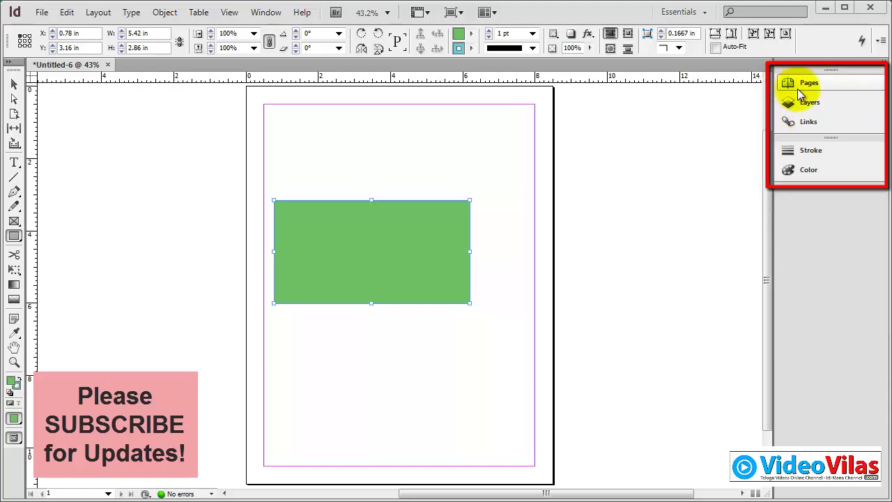
click(807, 169)
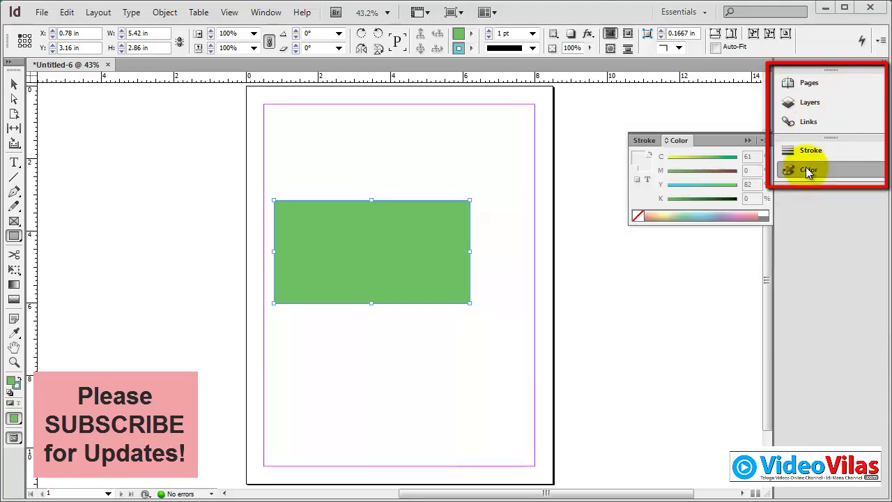
click(748, 140)
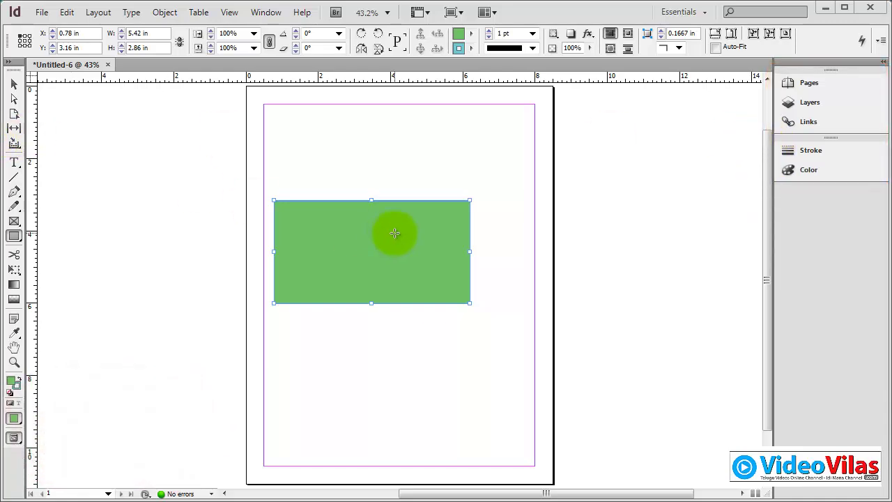
Delete the rectangle and restore the default colours of no fill and black stroke, both on it and for new objects.
click(8, 394)
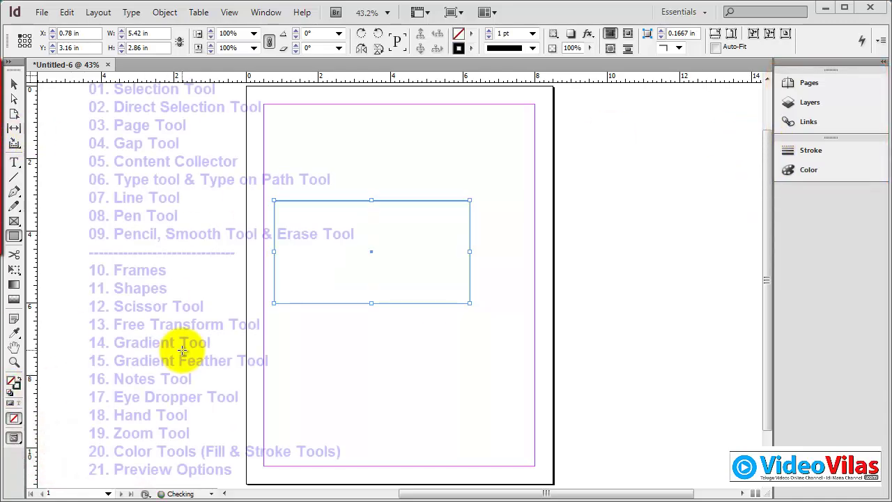
click(14, 84)
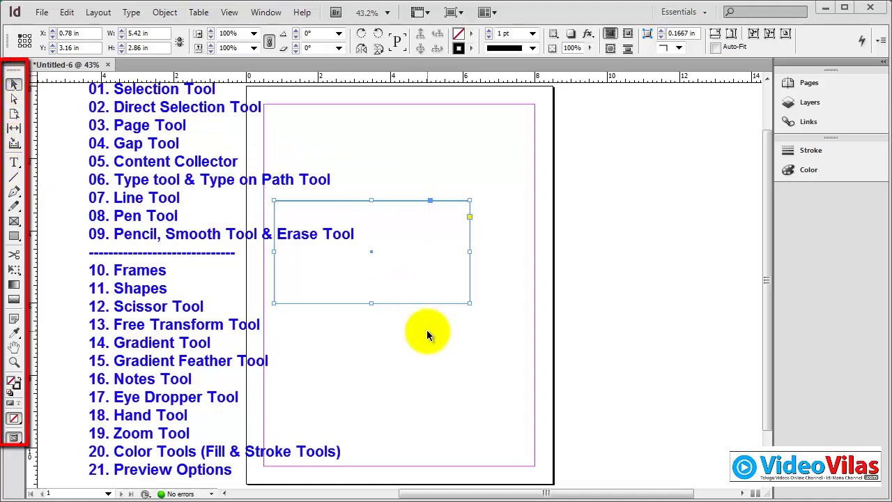
key(Delete)
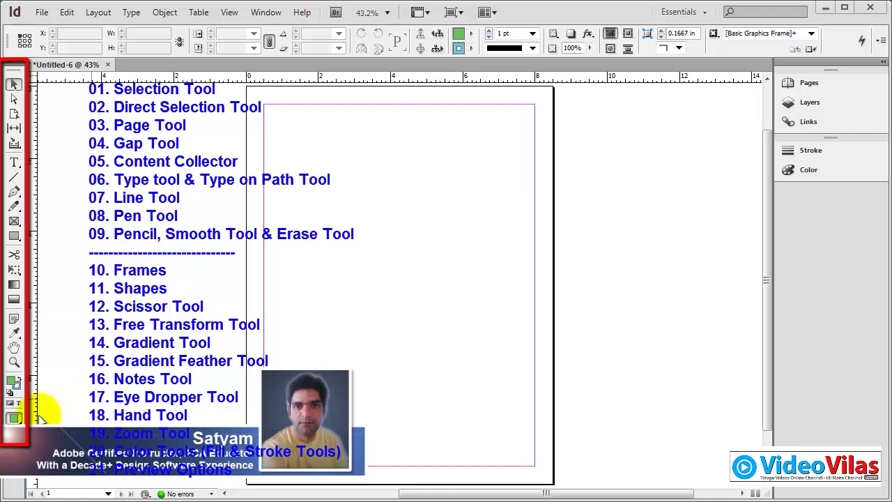
click(9, 393)
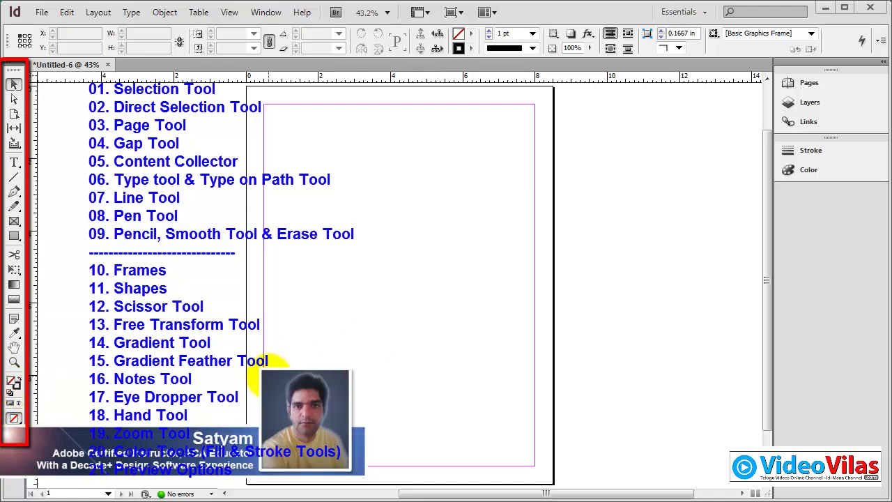